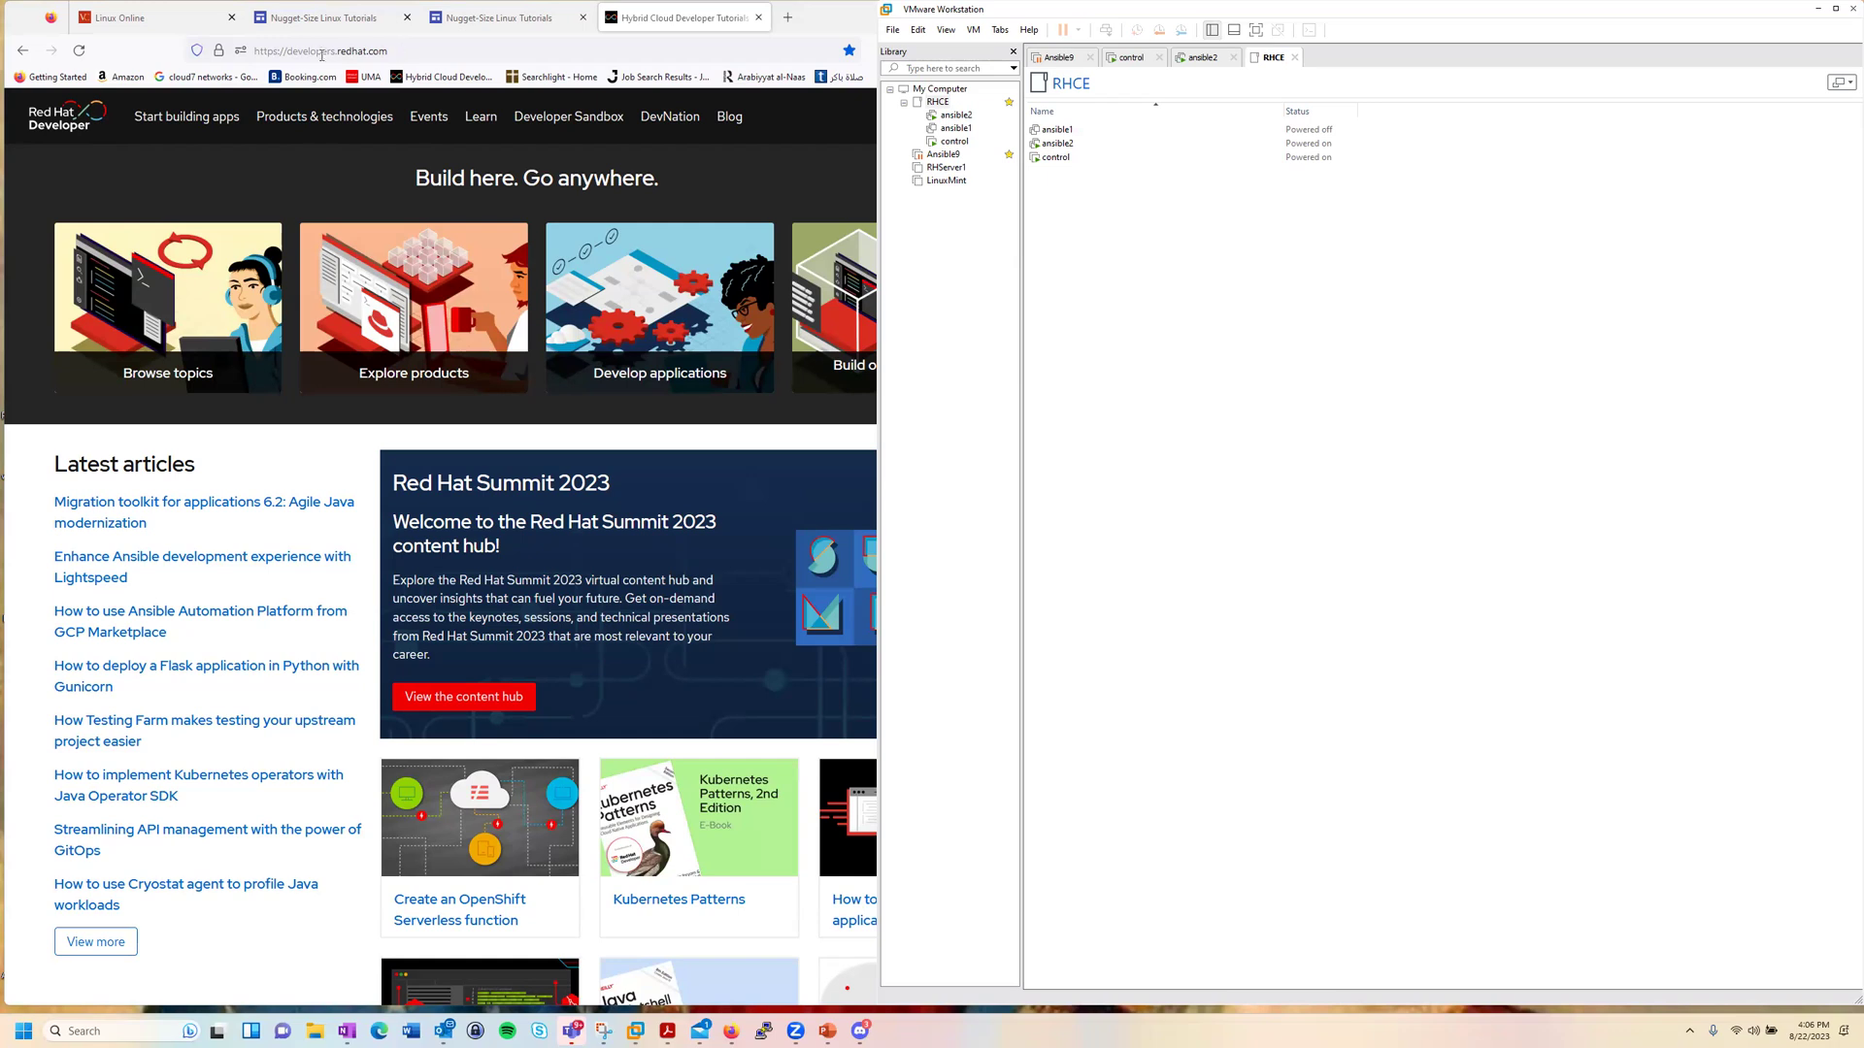
Step: Bring the Firefox window showing the Red Hat Developer home page to the front
click(797, 133)
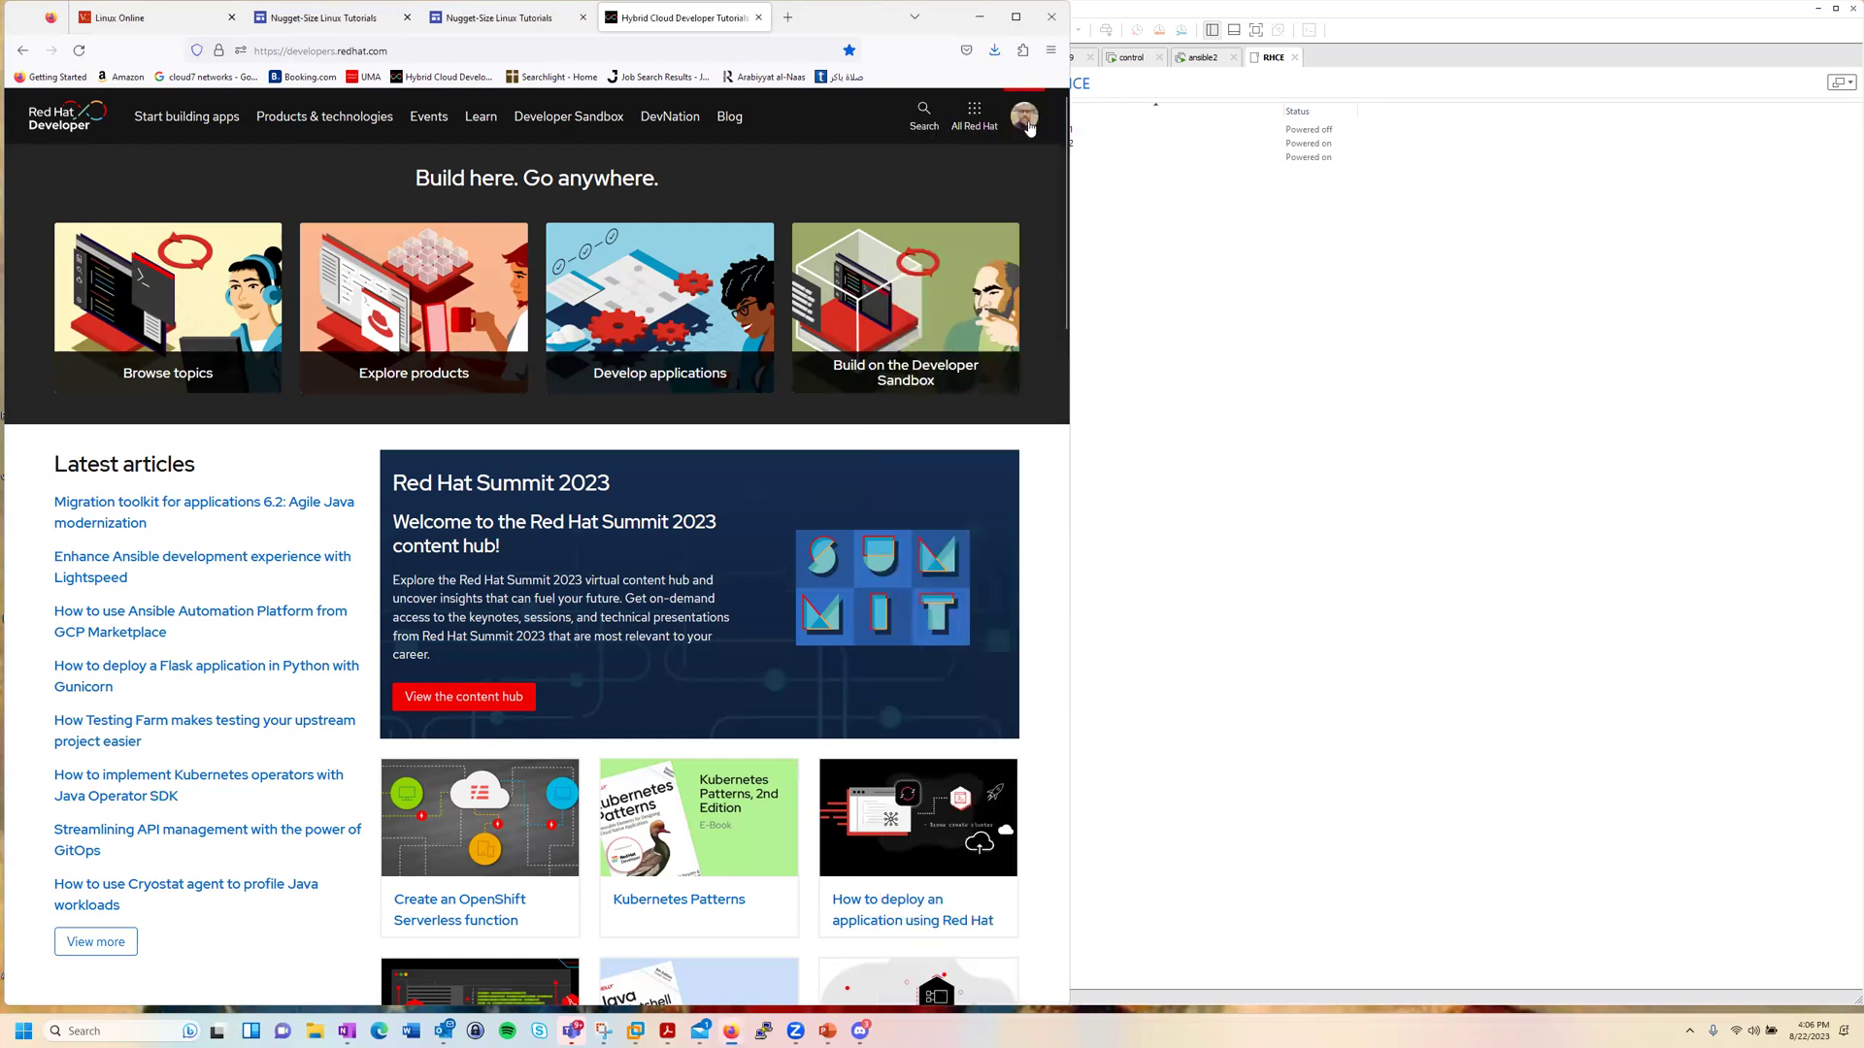
Step: Start the no-cost RHEL 9.2 ISO download from the Red Hat Enterprise Linux product page
click(321, 117)
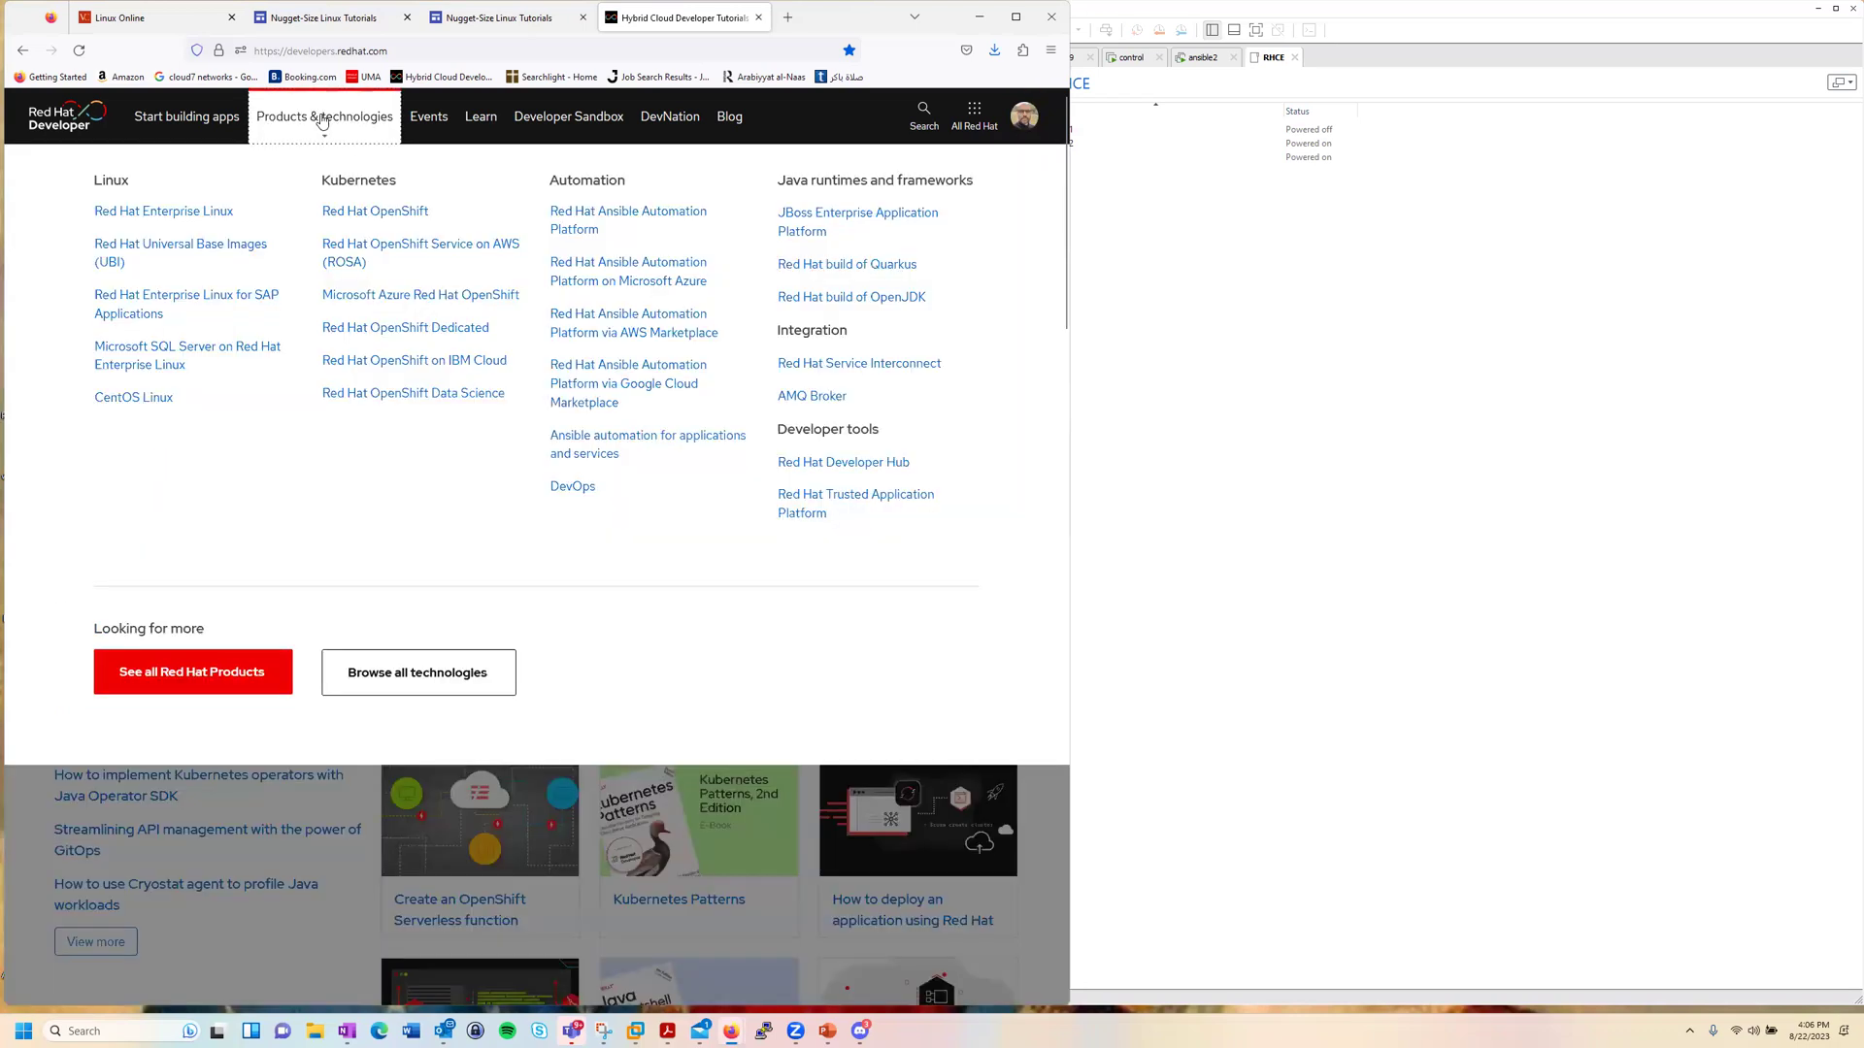
click(146, 219)
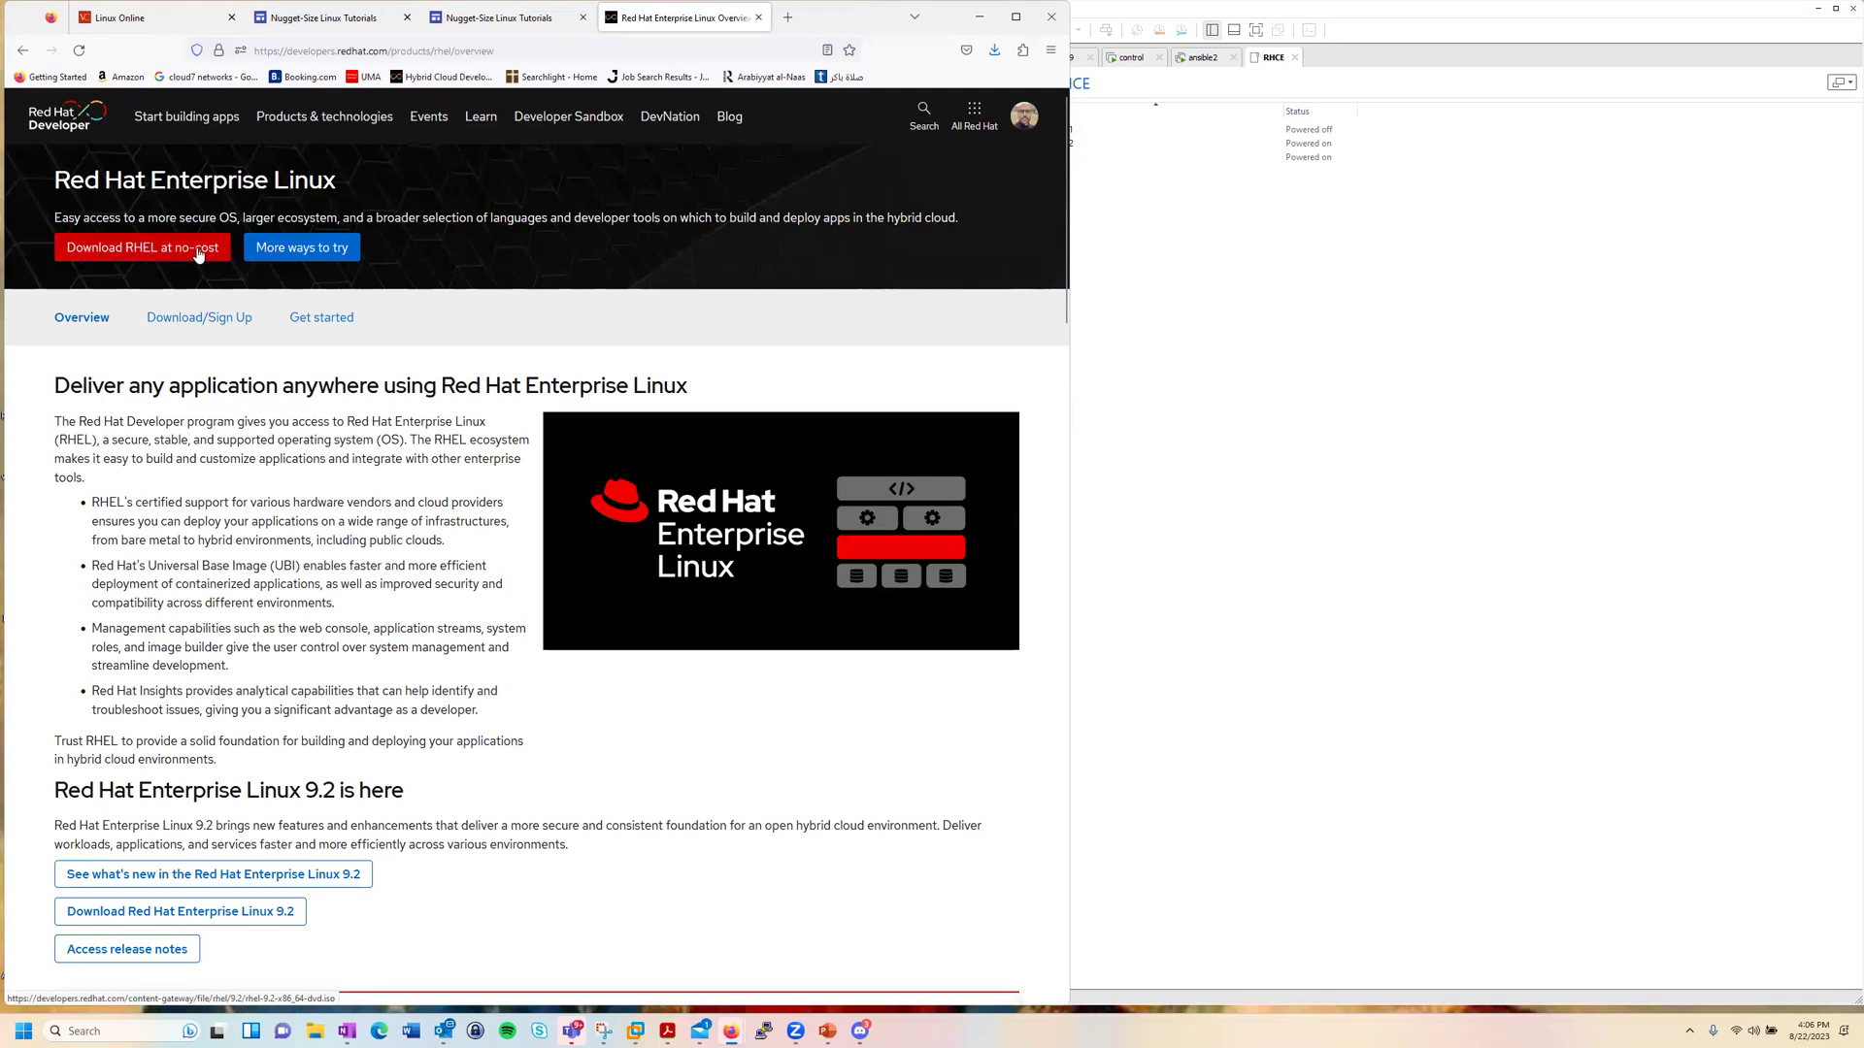
click(185, 254)
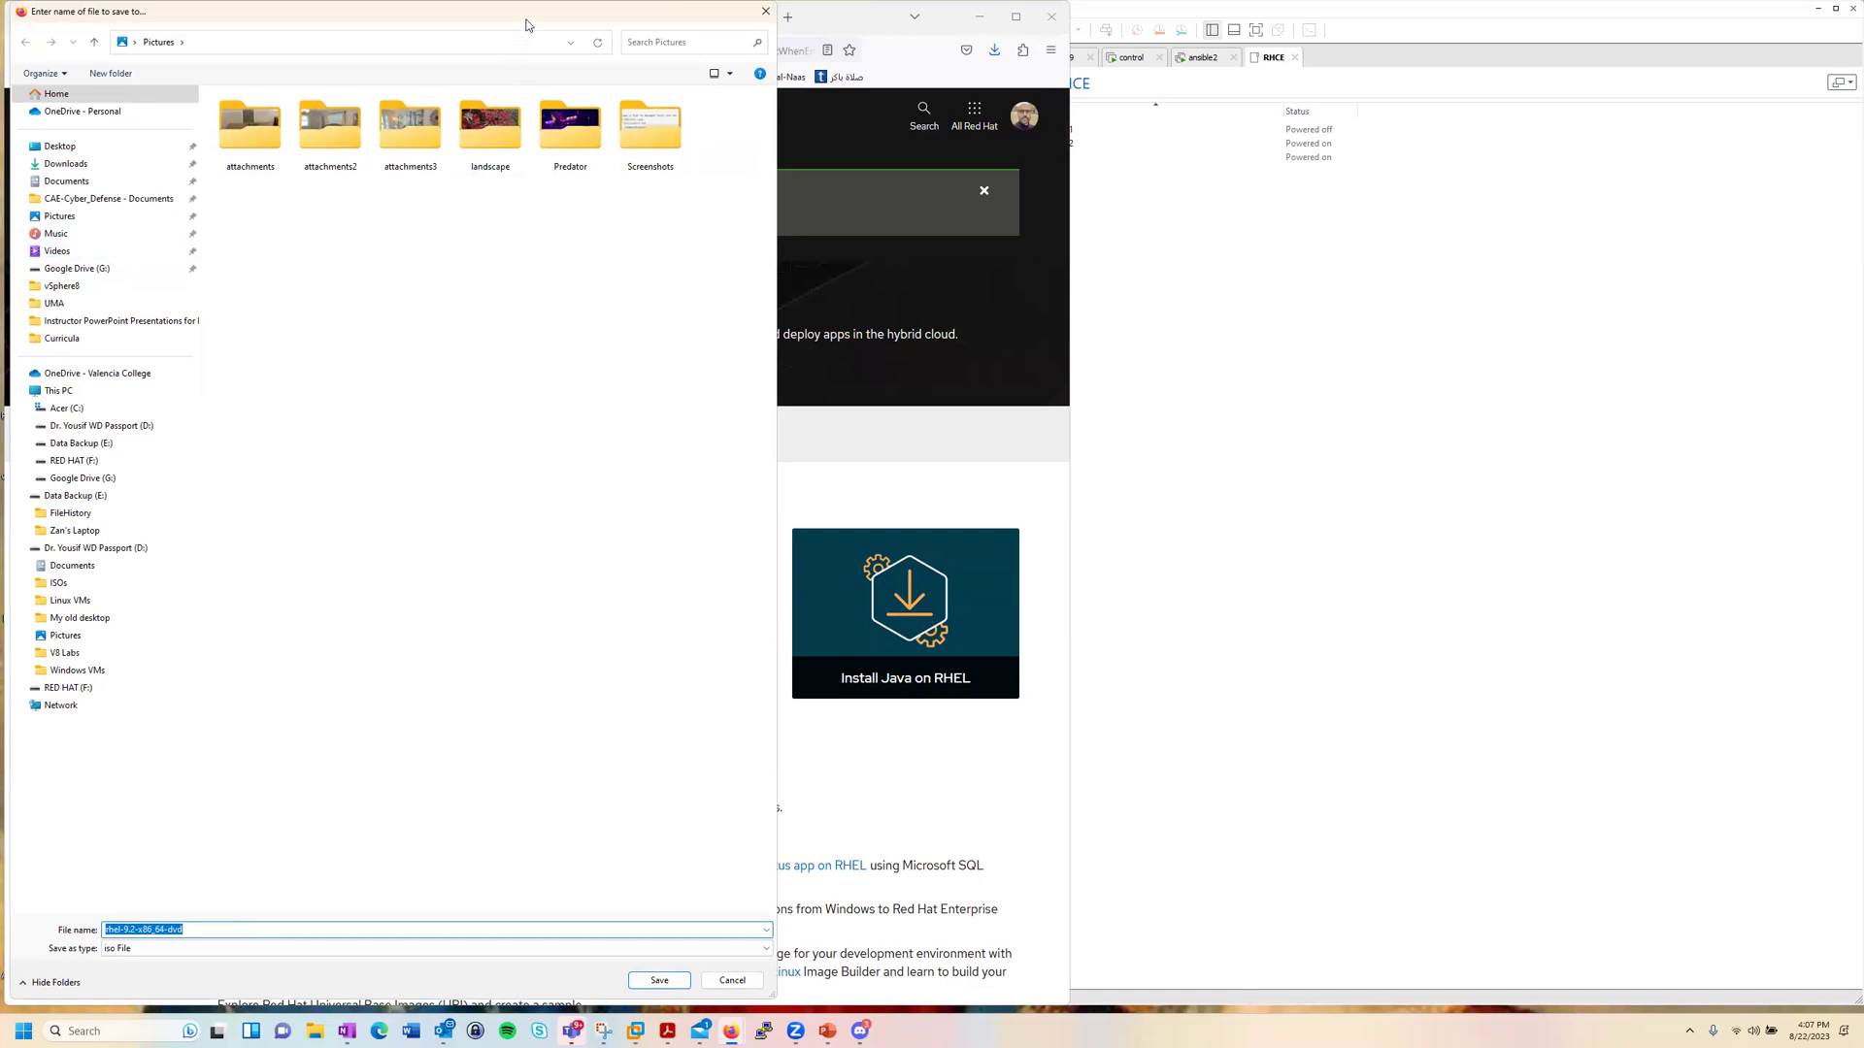
Step: Drag the save dialog into full view, then close it without saving
drag(532, 21, 674, 131)
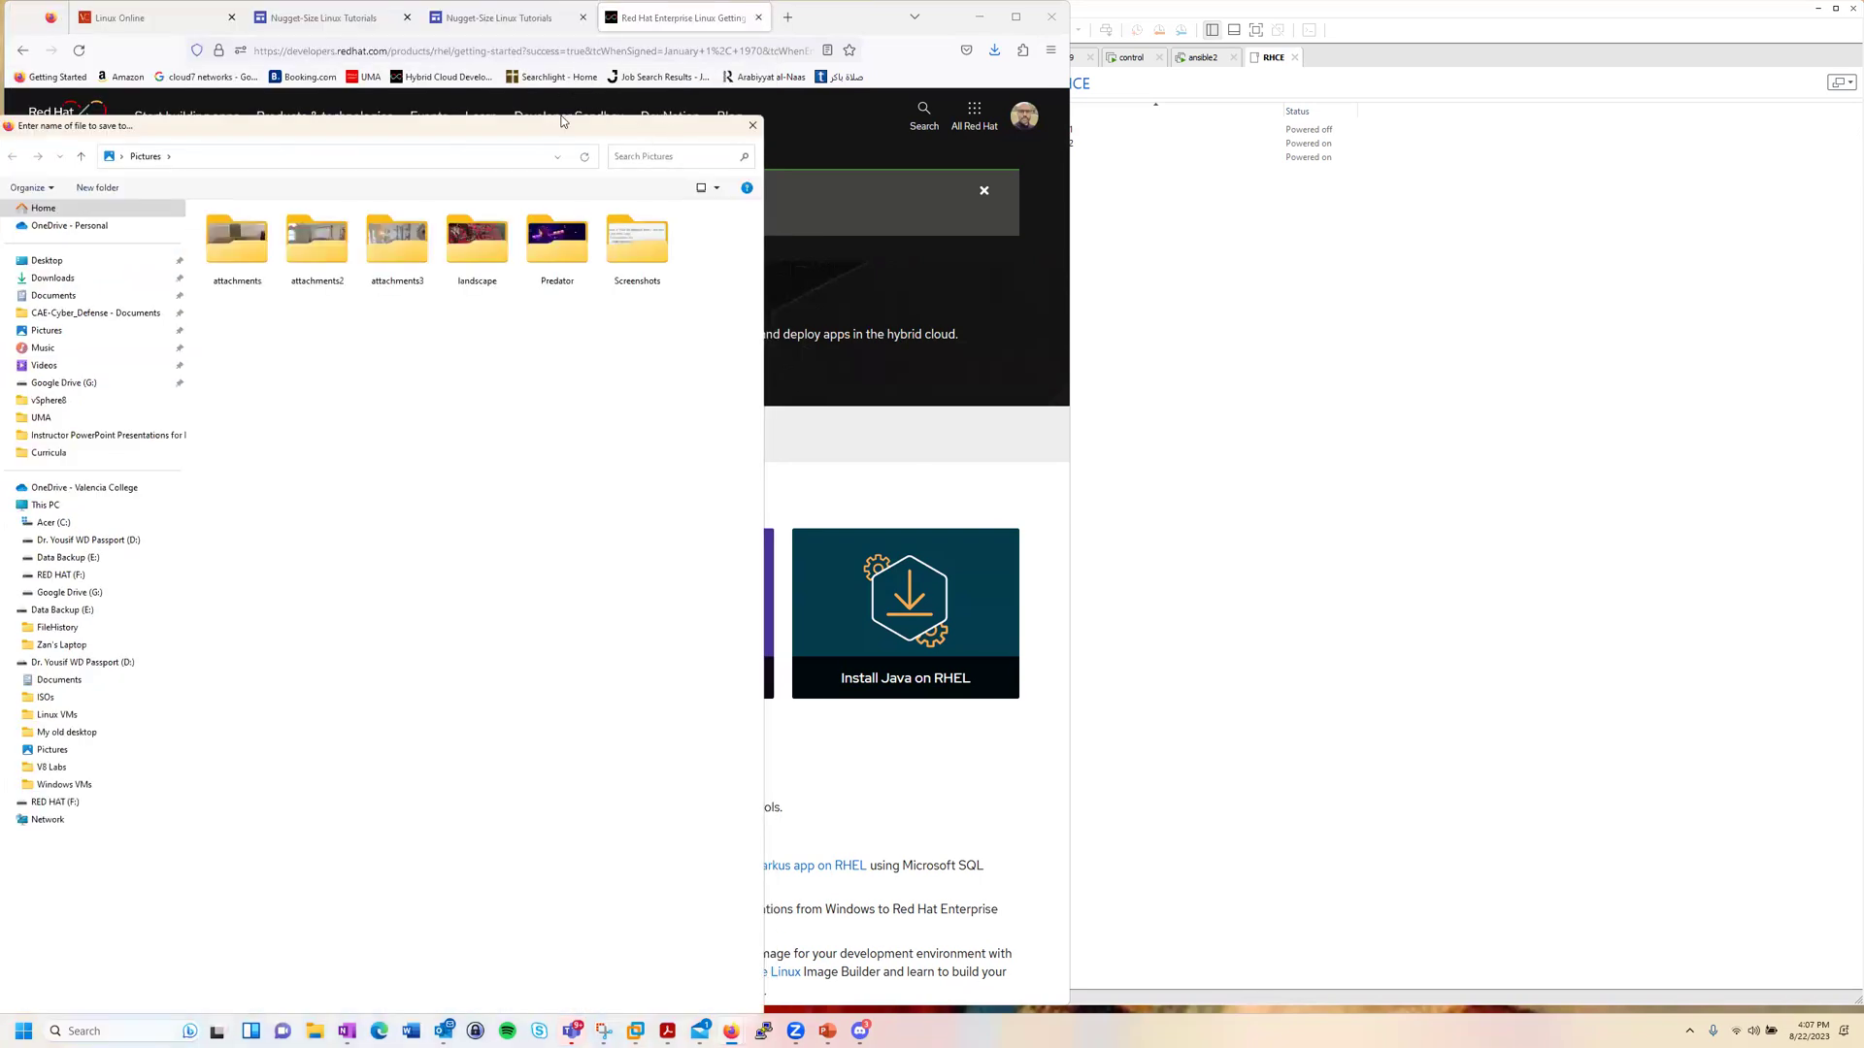
drag(555, 132, 585, 50)
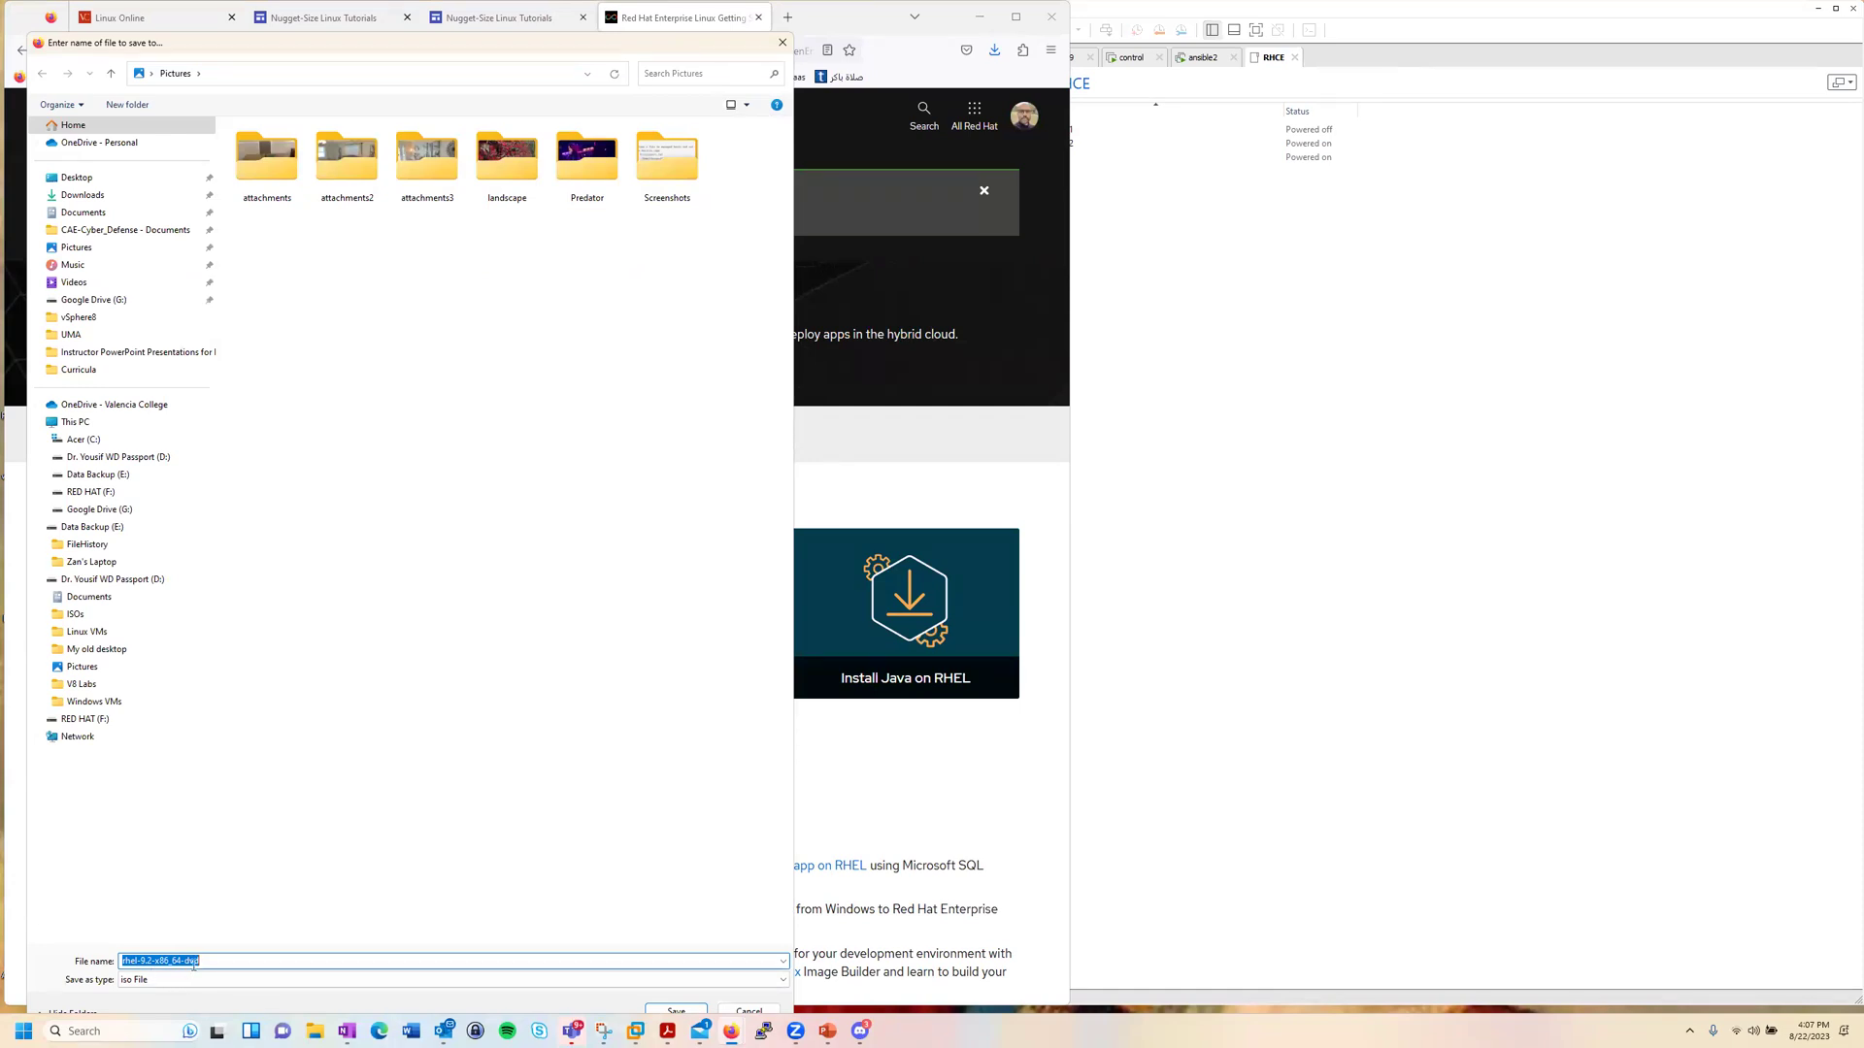
drag(558, 53, 552, 113)
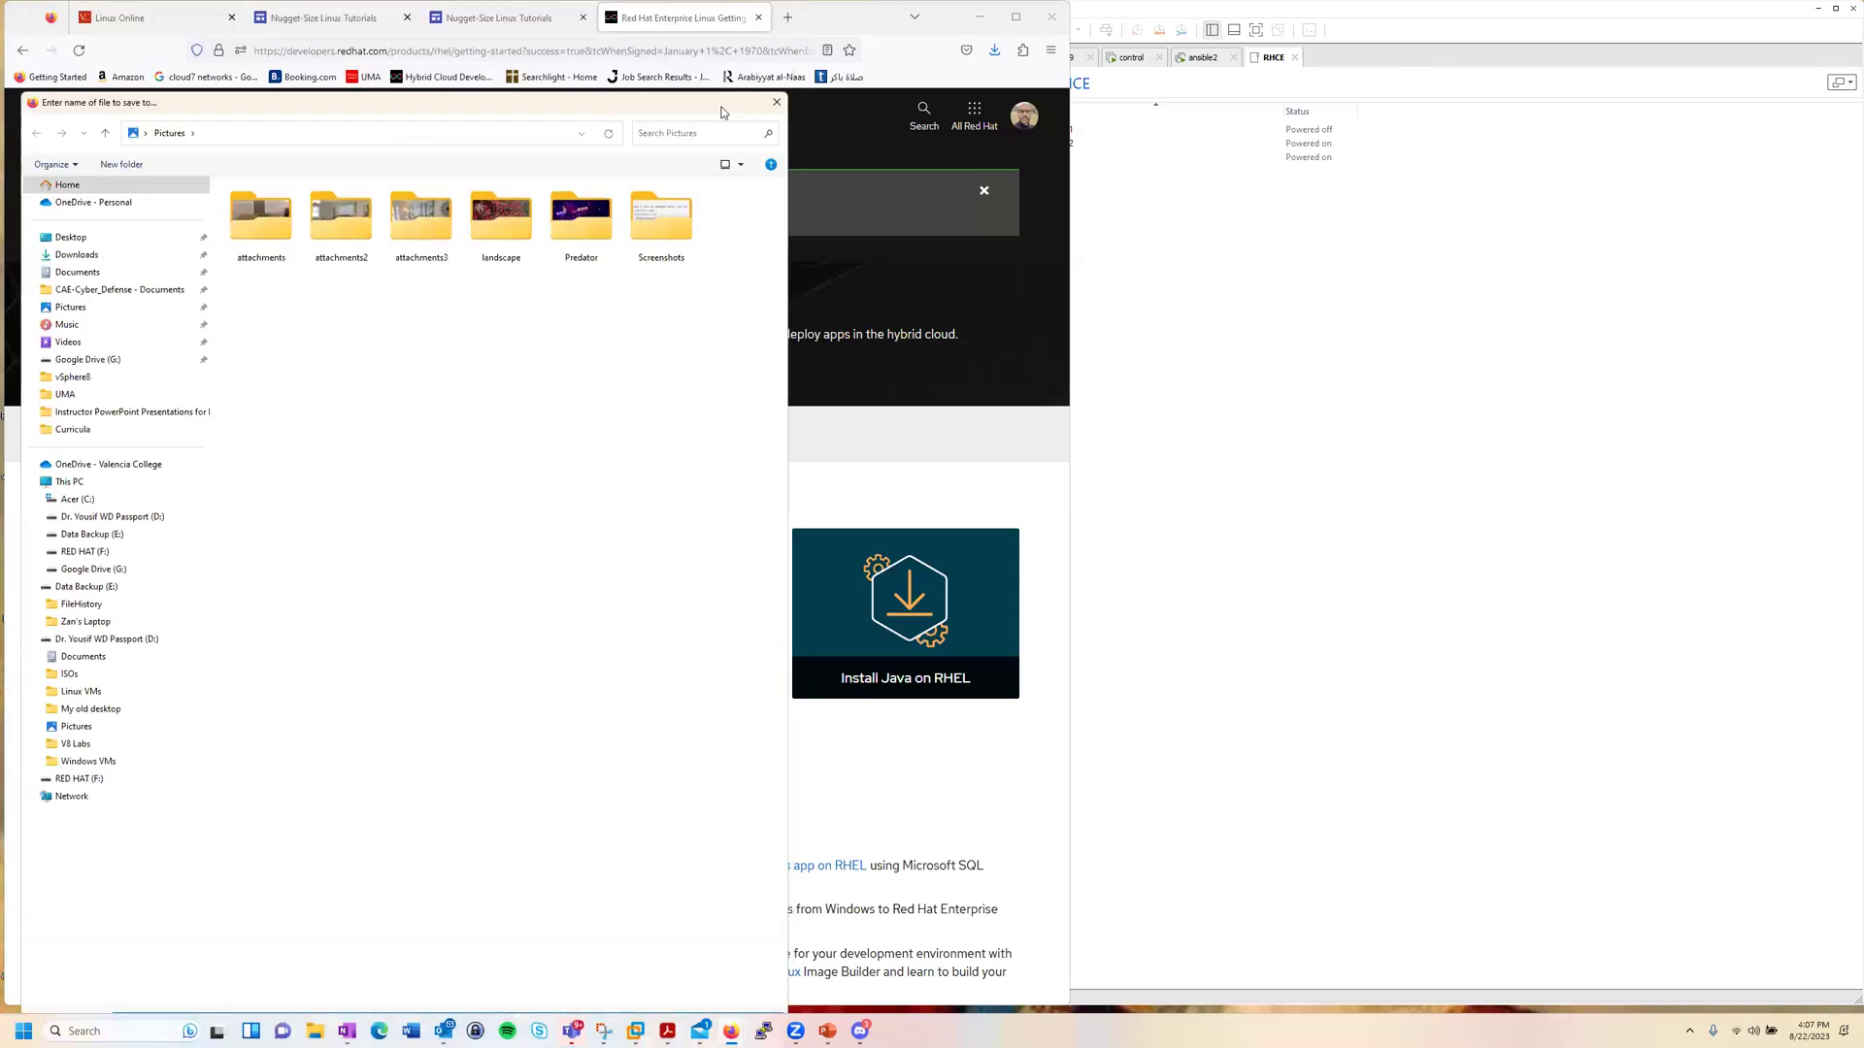
click(776, 105)
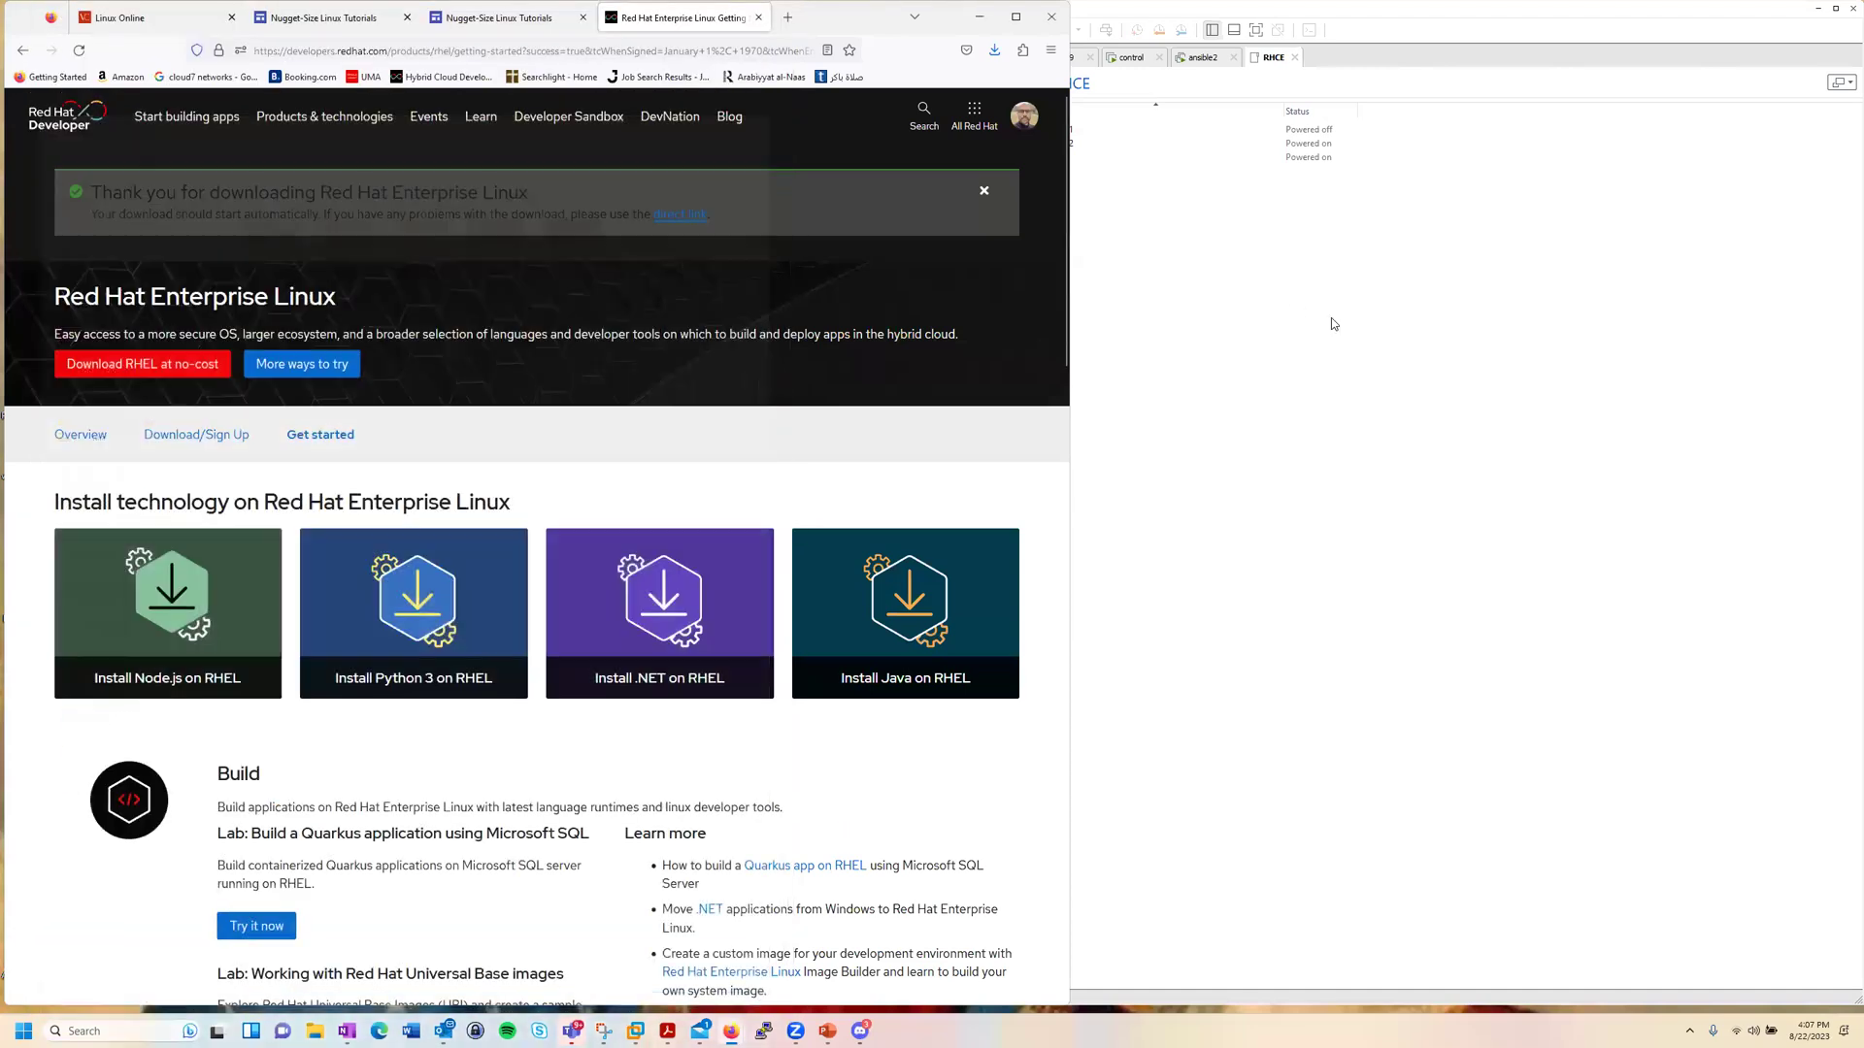
Step: Maximize VMware Workstation and launch the New Virtual Machine Wizard with Custom (advanced) chosen
click(1330, 317)
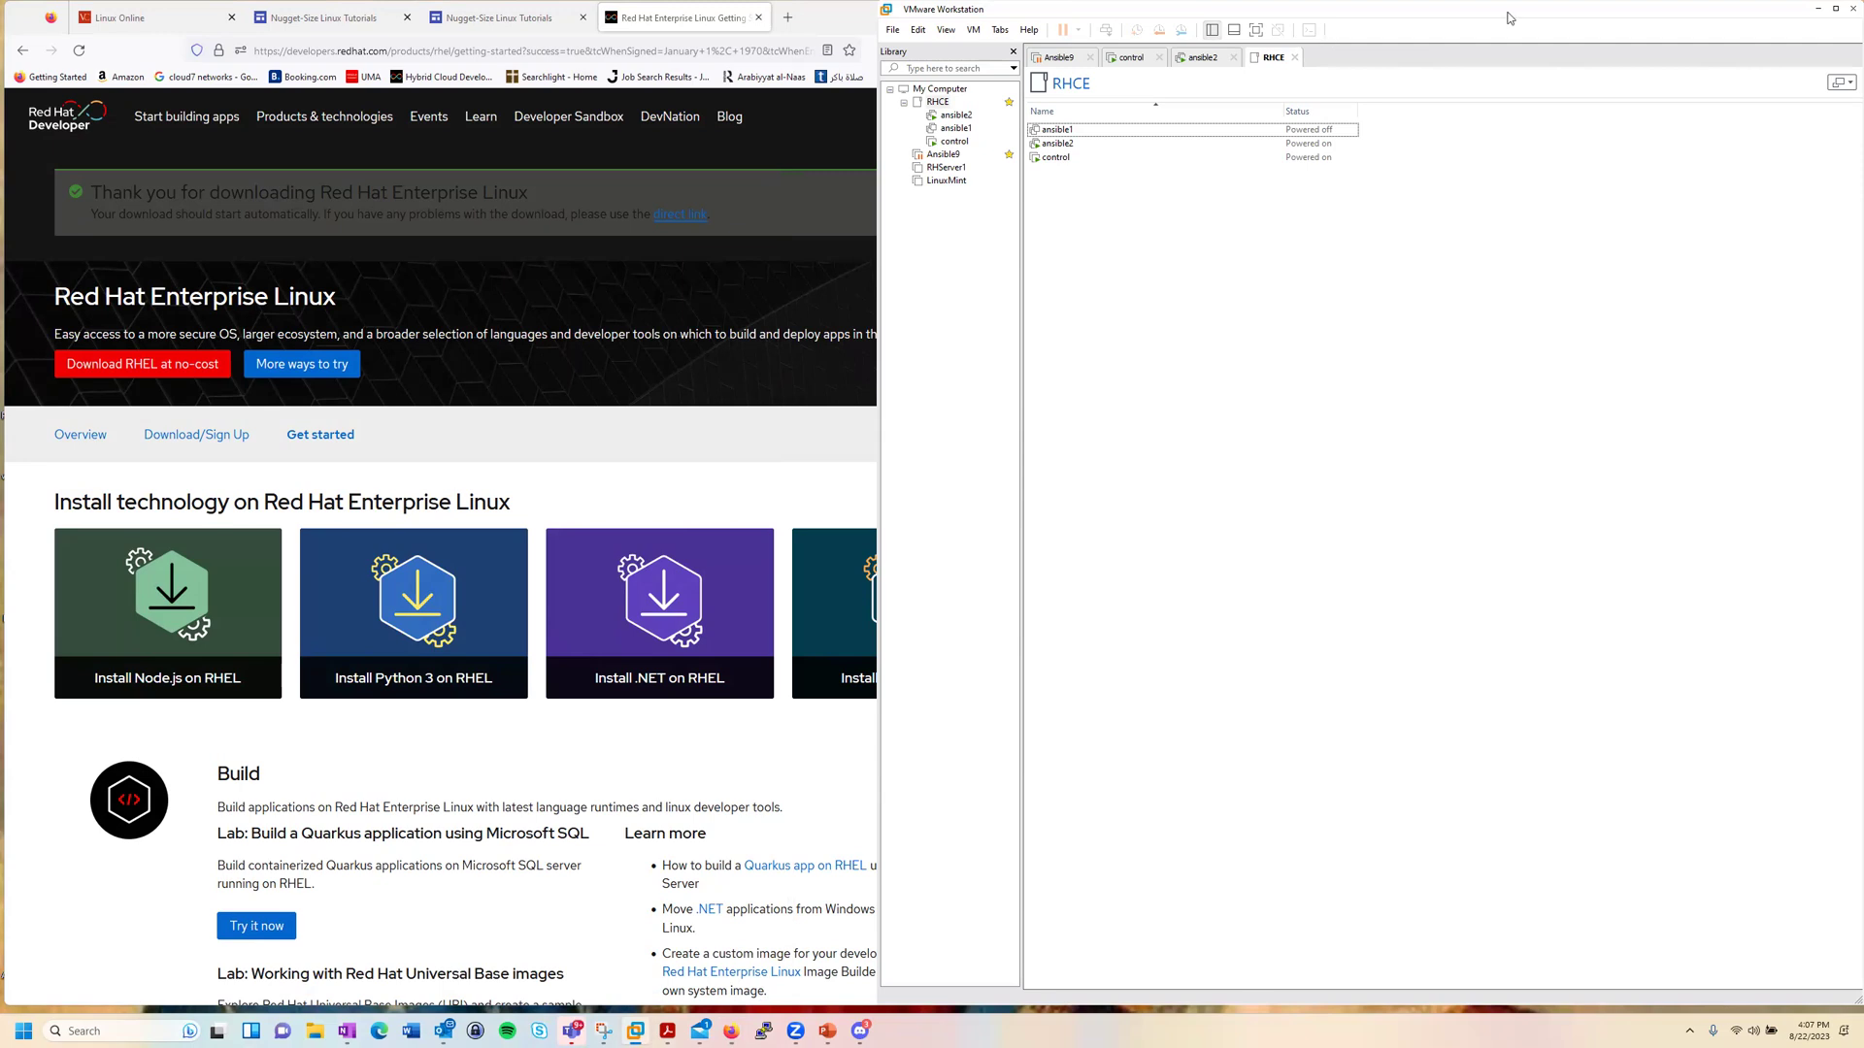
double_click(1417, 11)
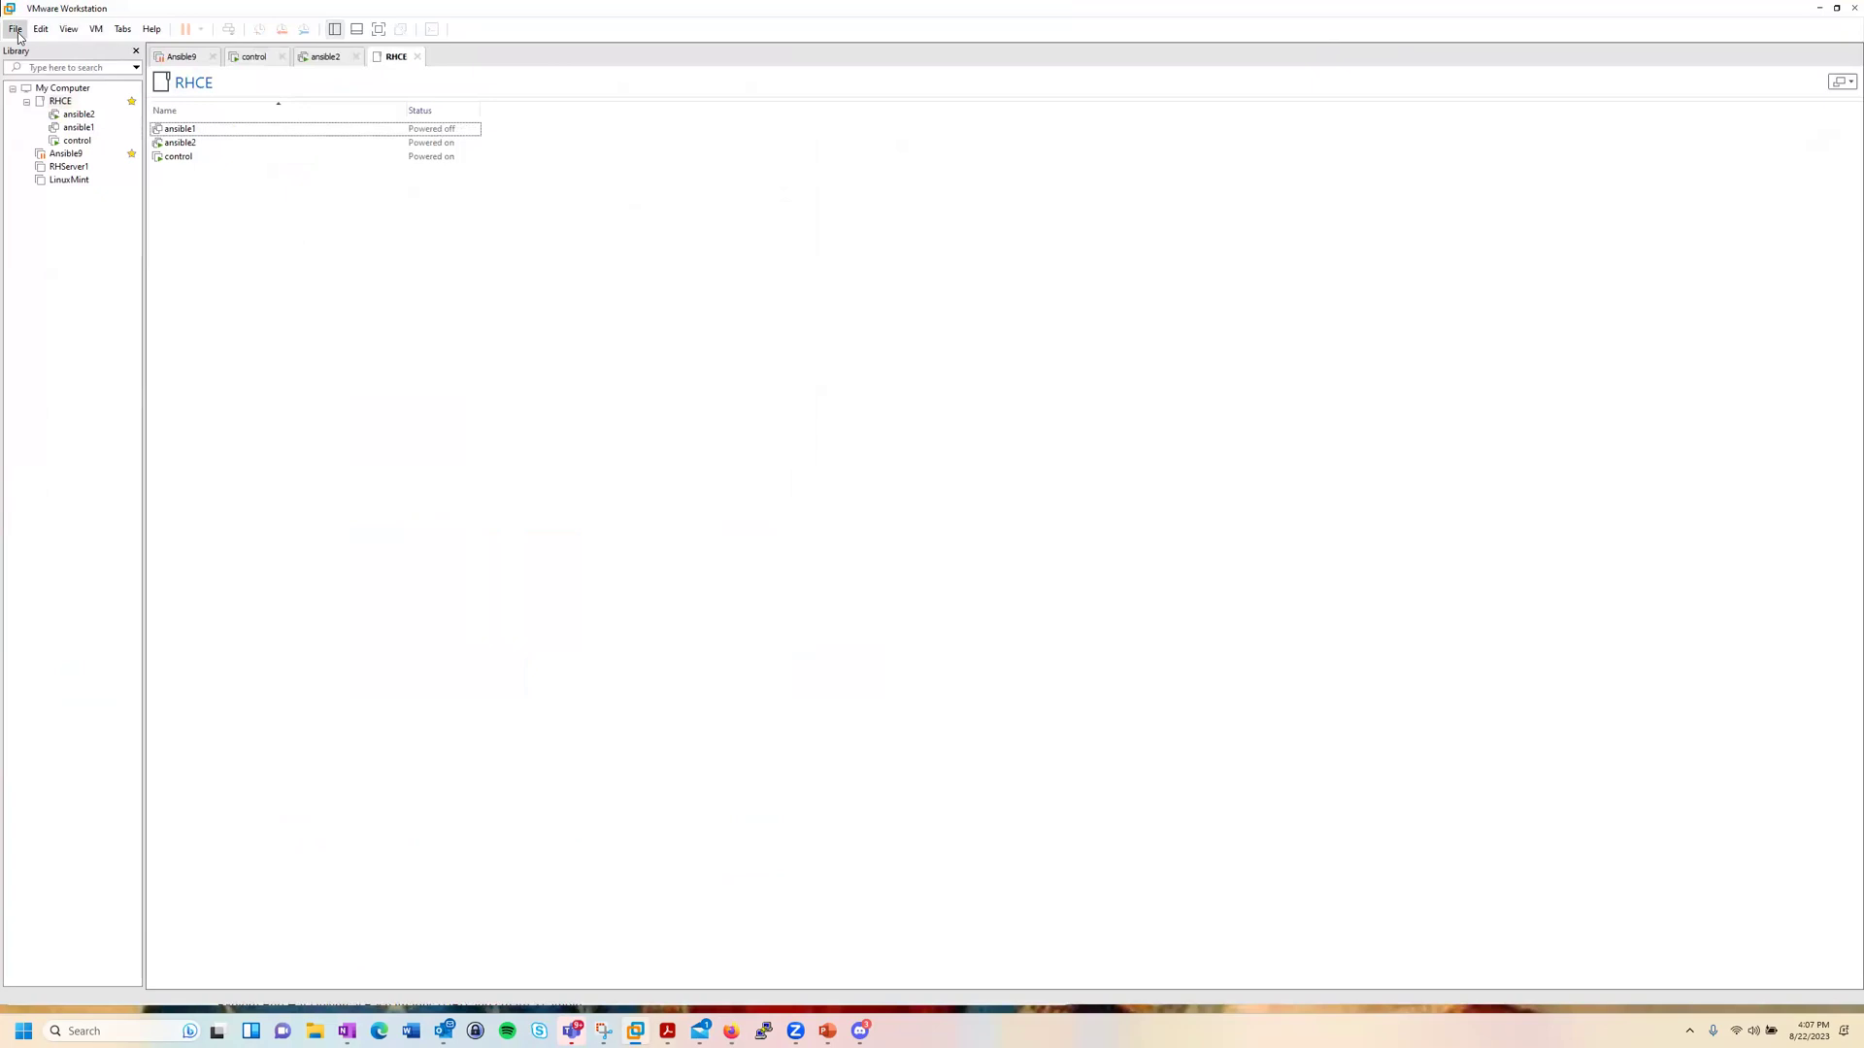
click(15, 30)
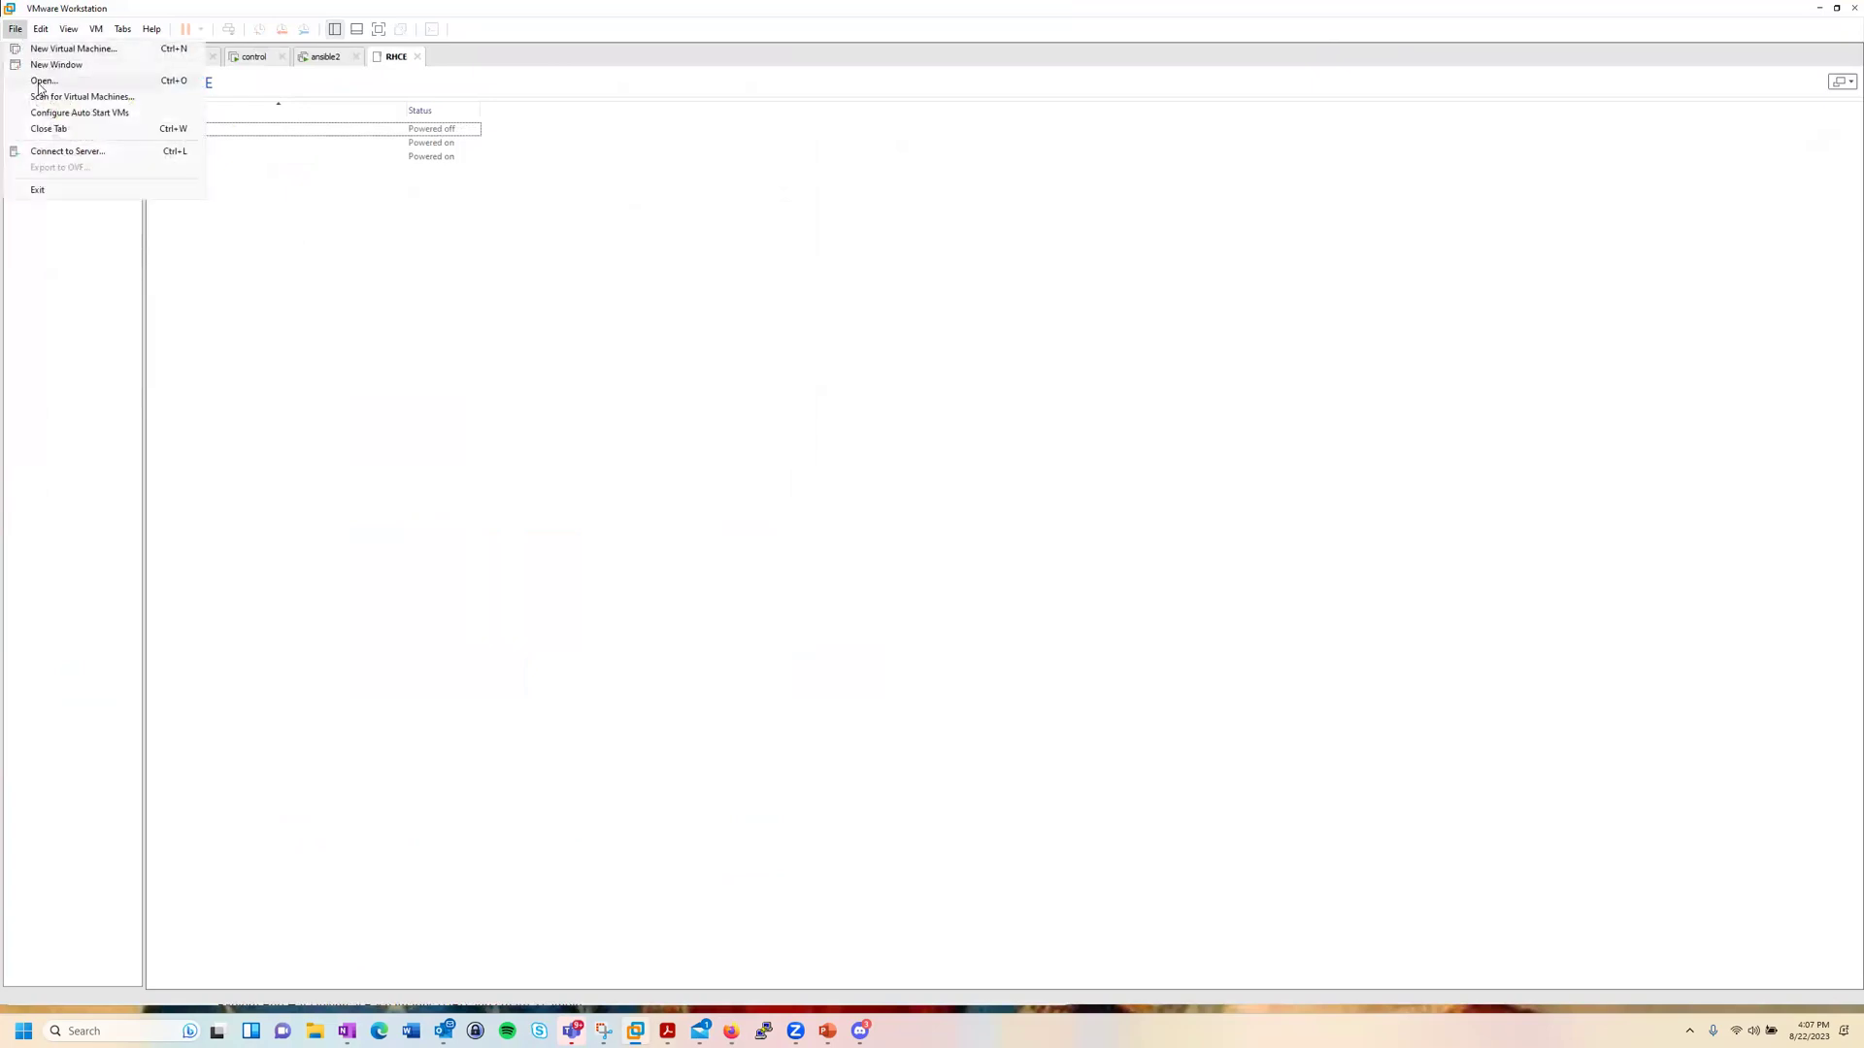
click(45, 50)
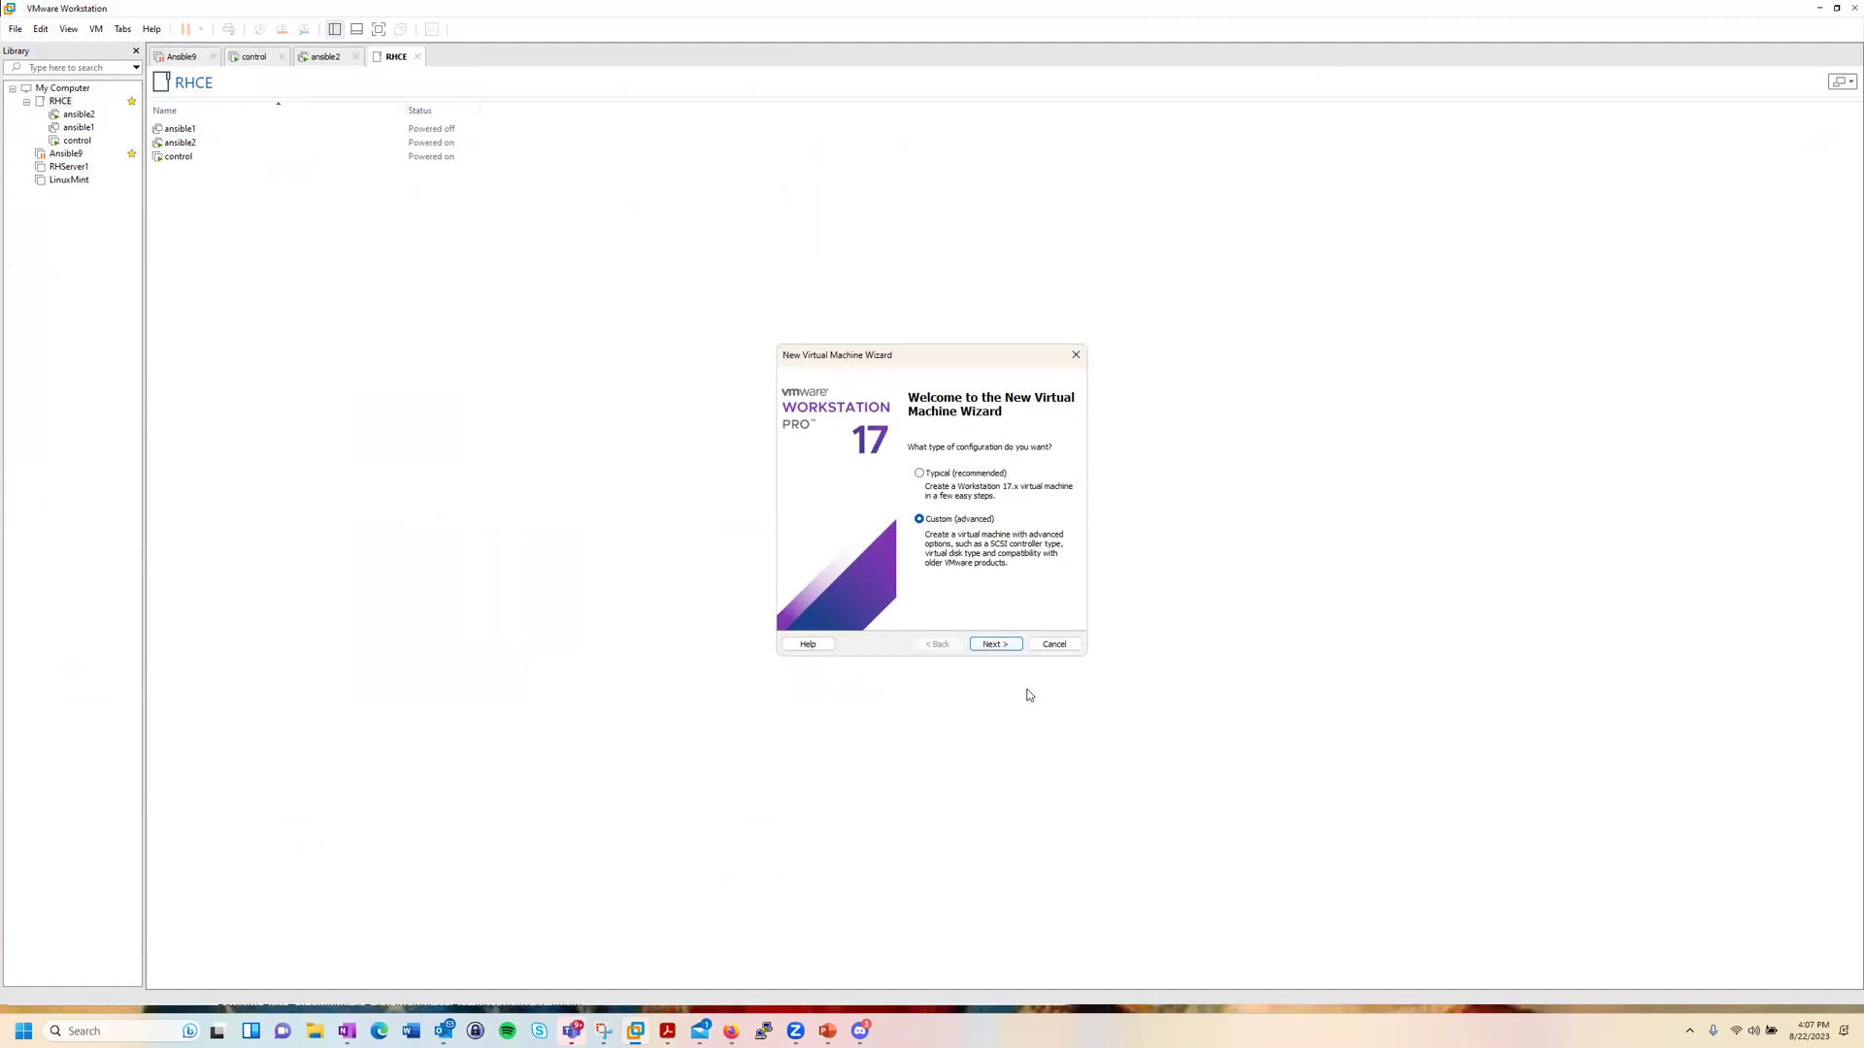
Step: Accept Workstation 17.x compatibility and the detected RHEL 9 64-bit installer ISO
click(995, 645)
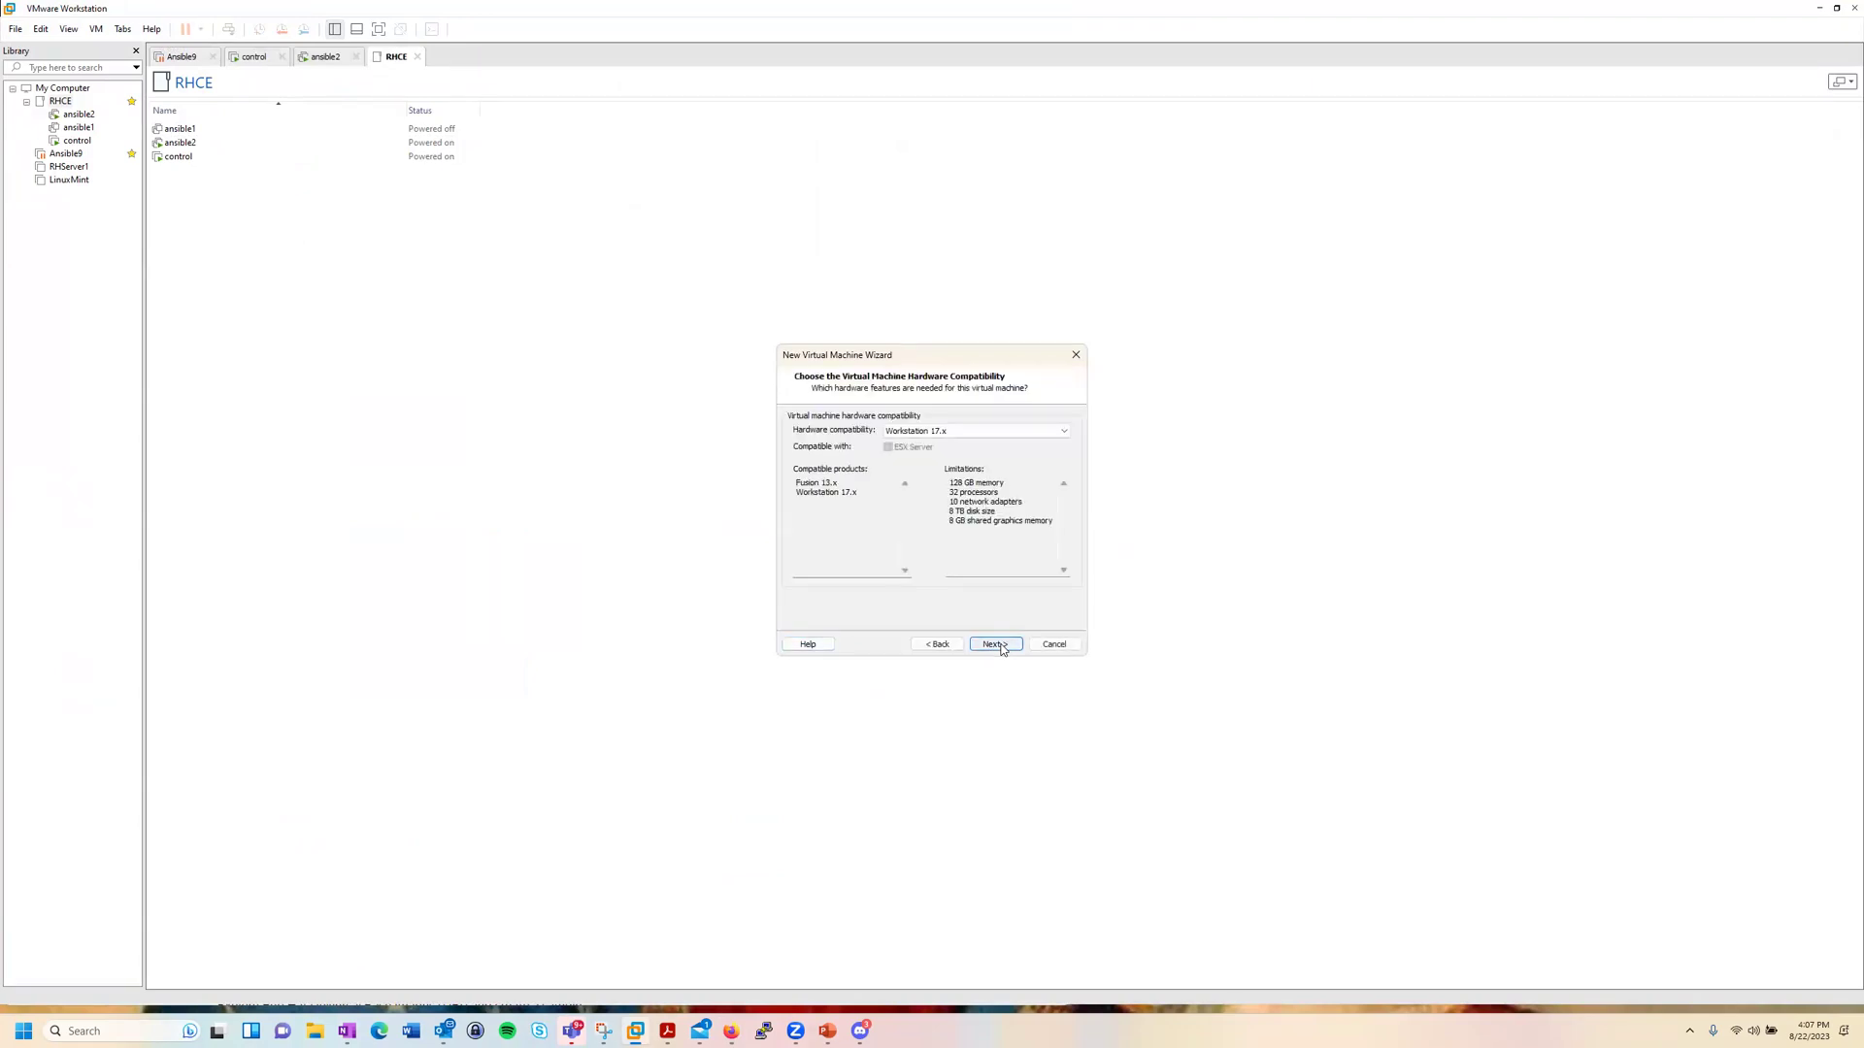
click(1001, 647)
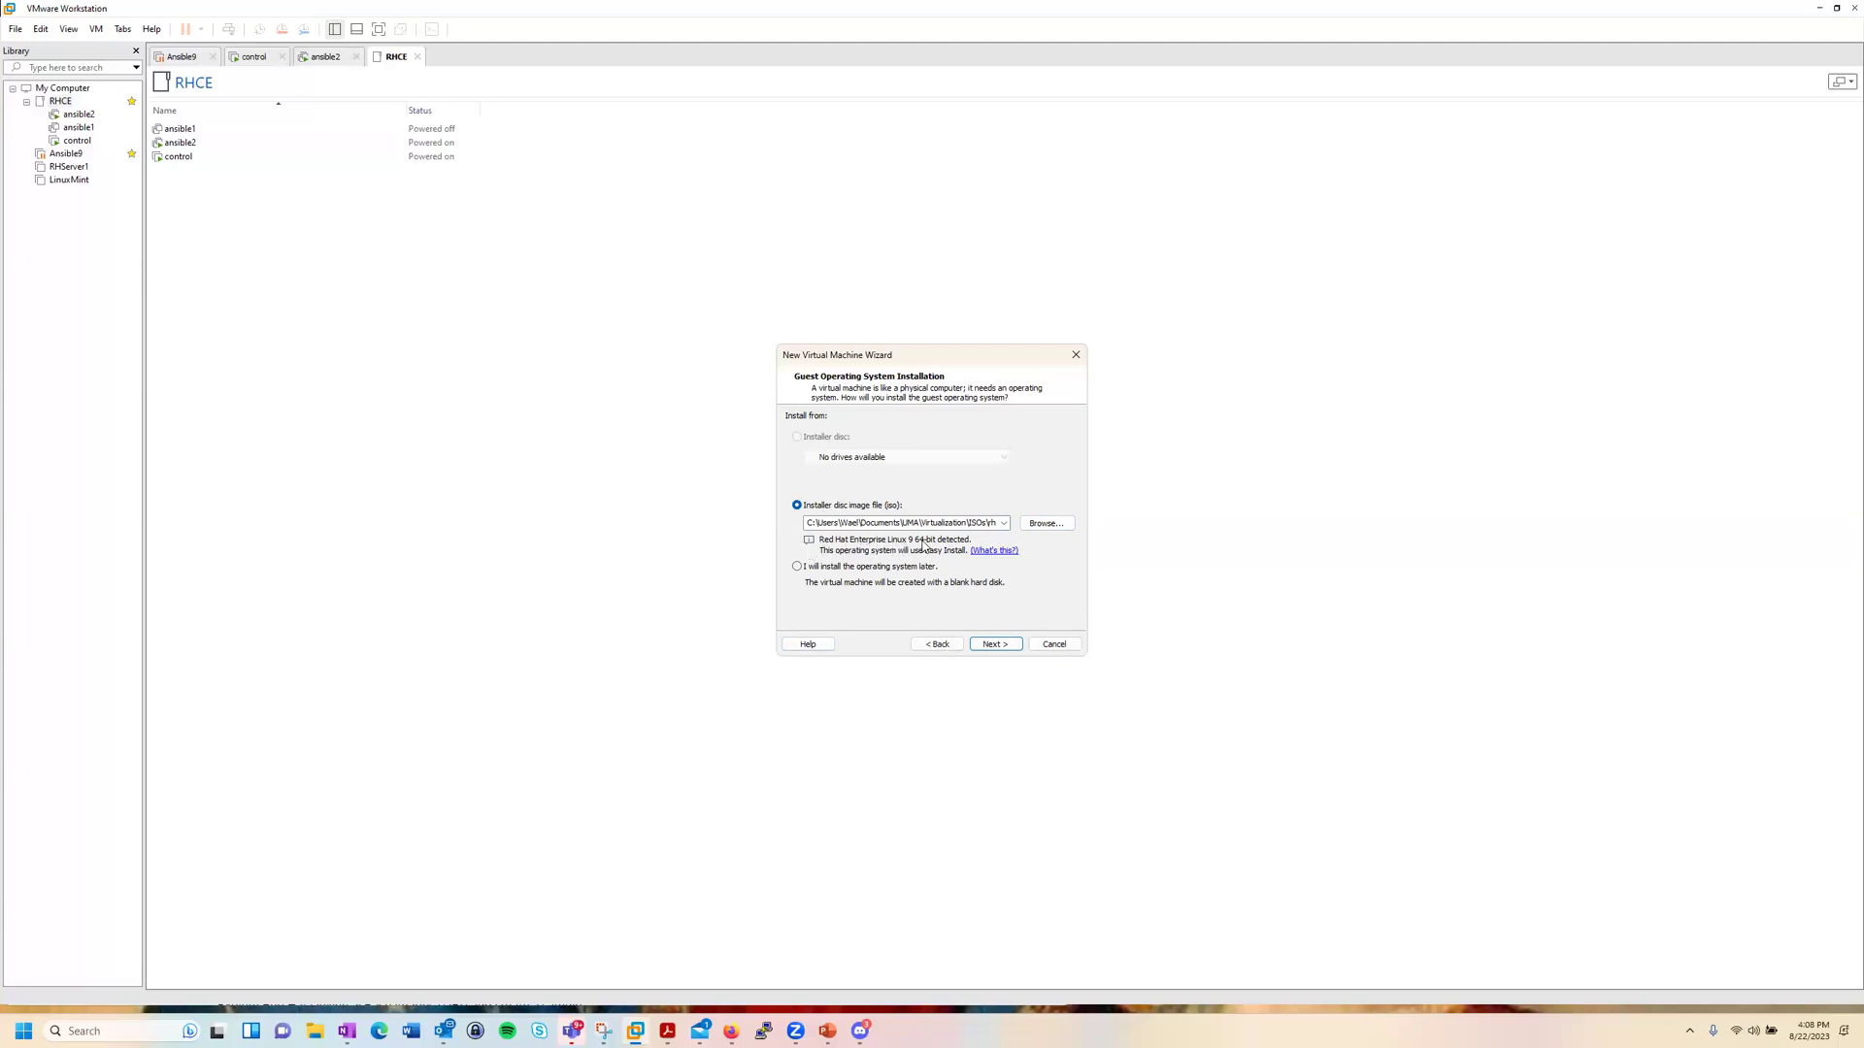
click(998, 647)
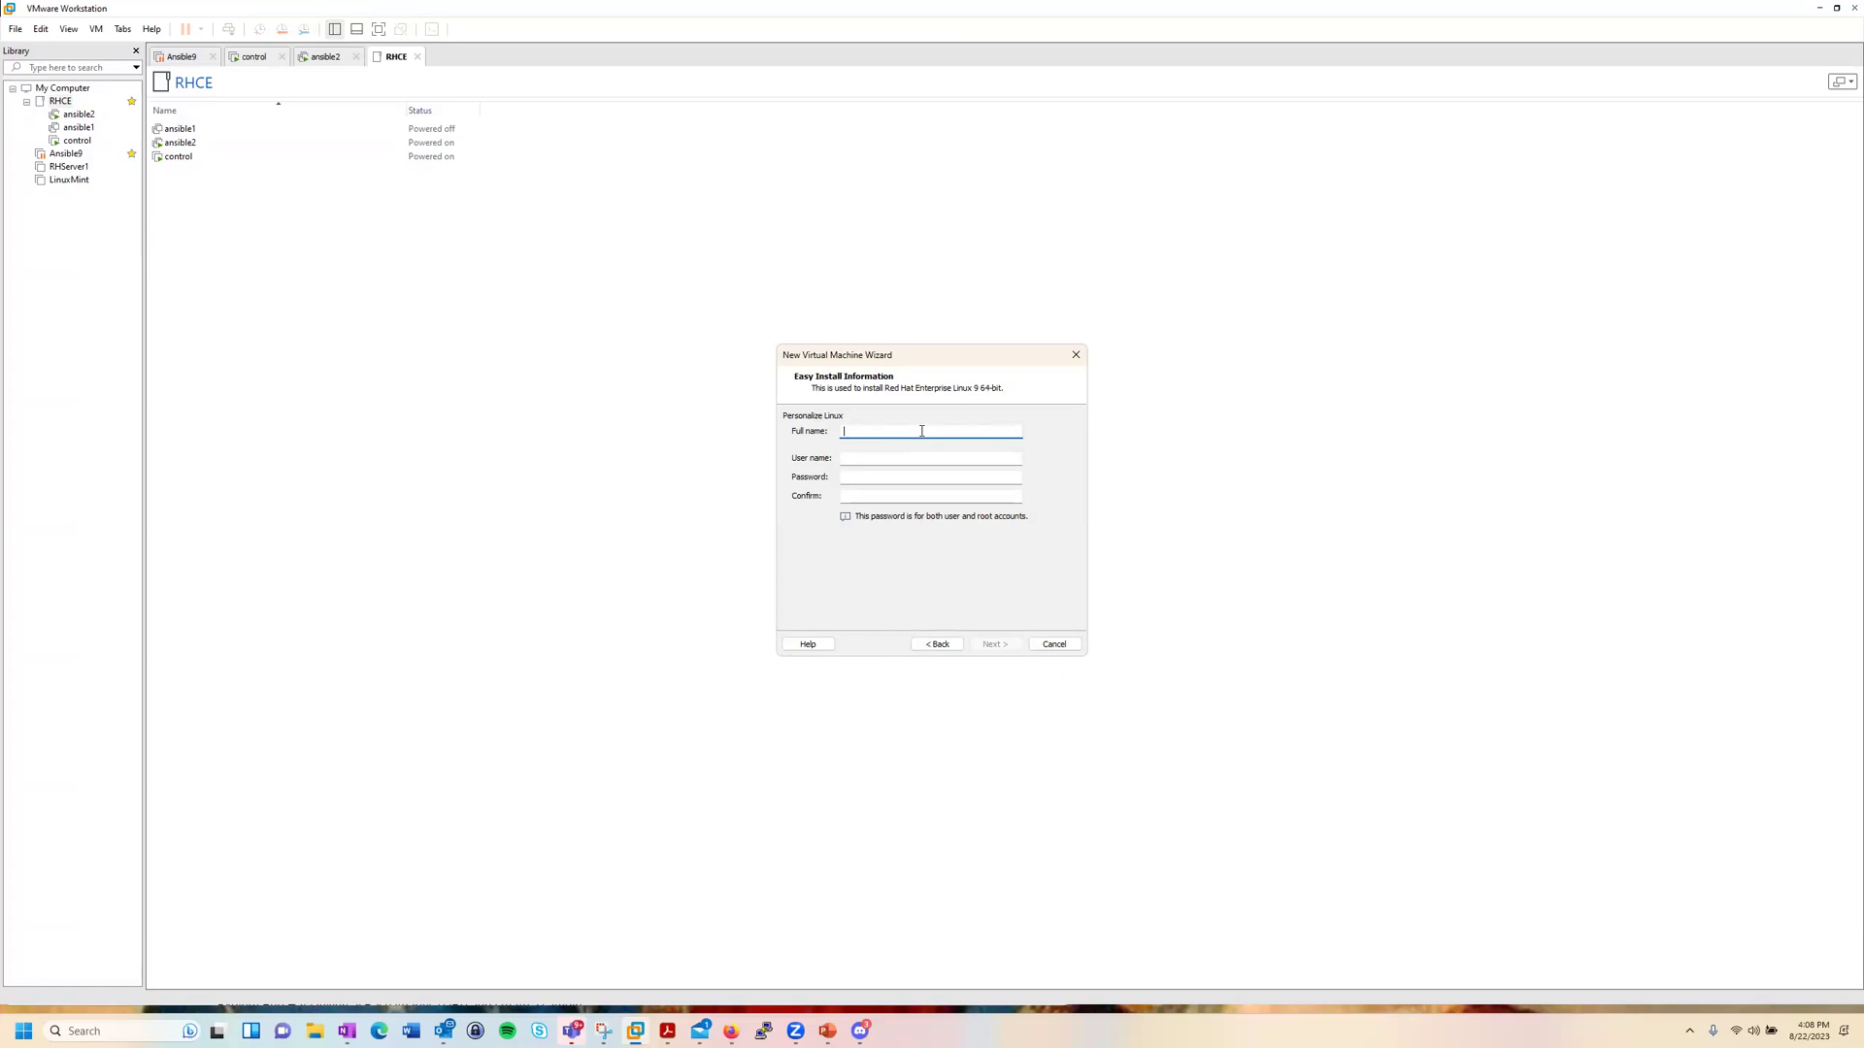
Step: Enter the Easy Install full name, user name and password with confirmation, then continue
text(dent)
key(Tab)
click(929, 477)
text(studenstuden)
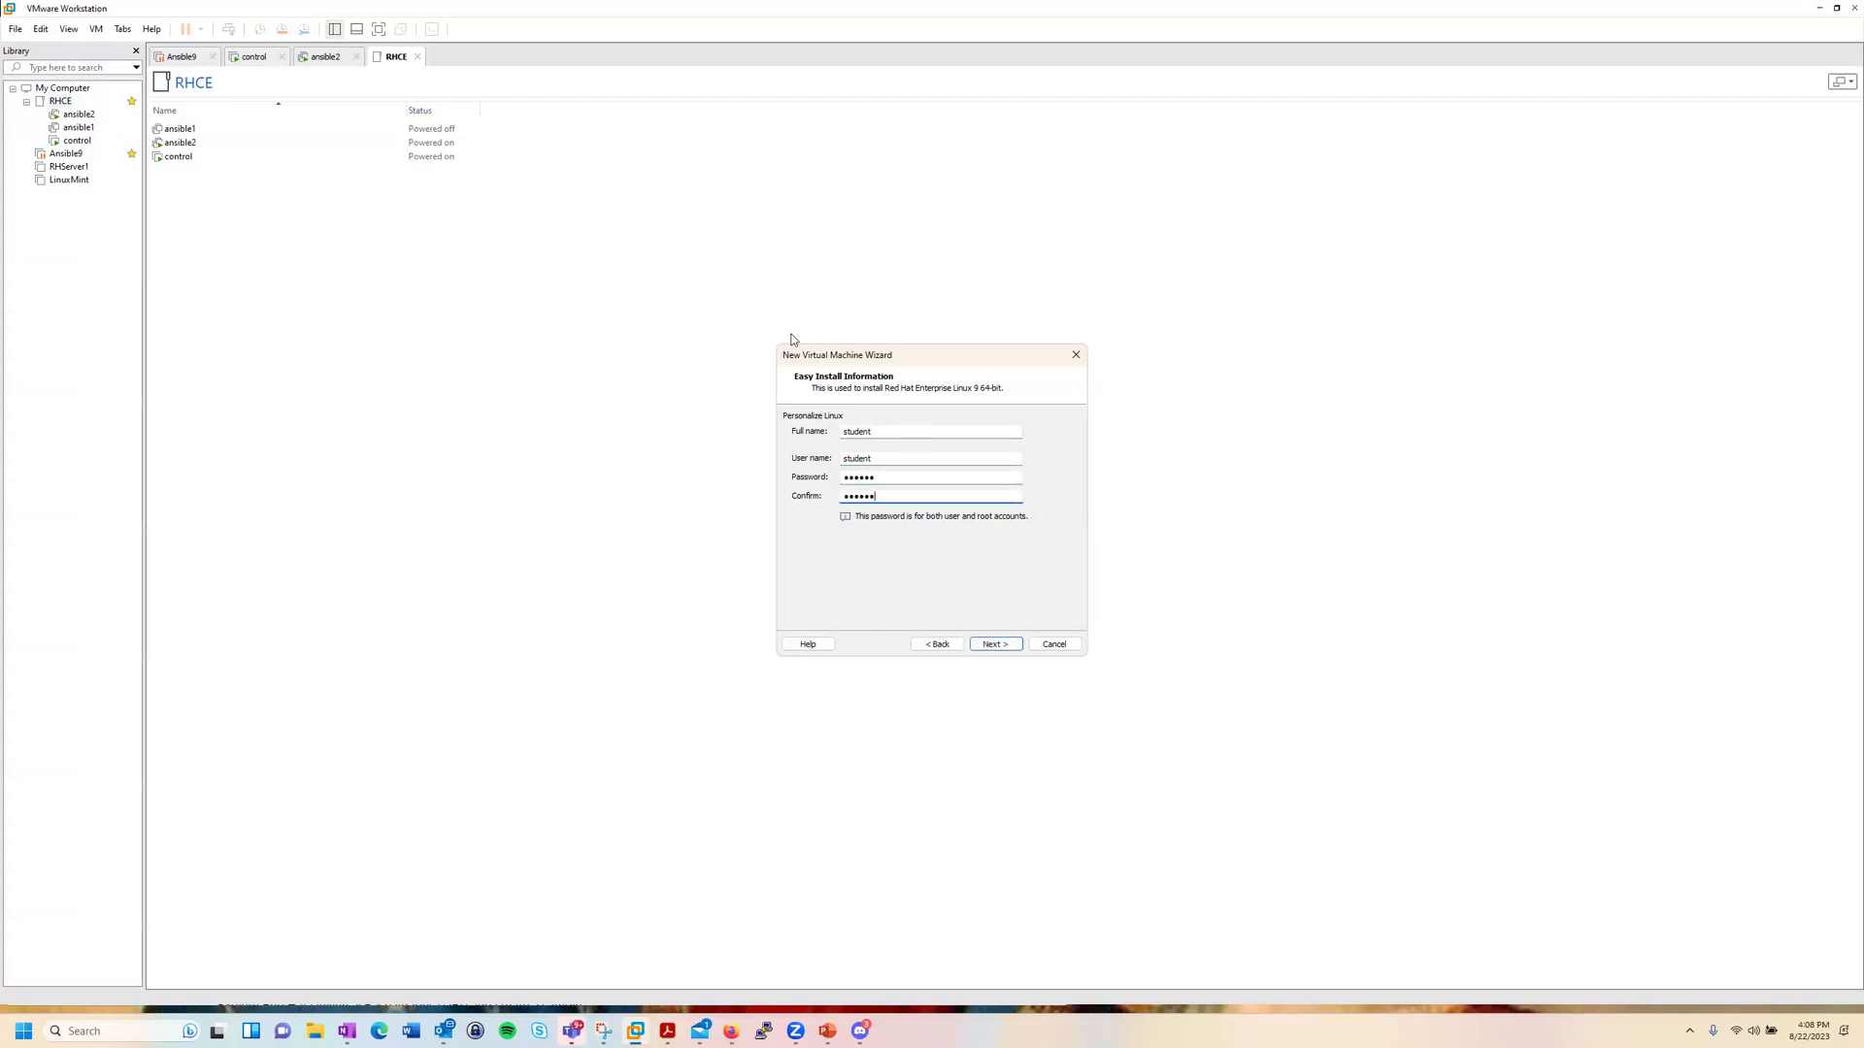
click(1004, 648)
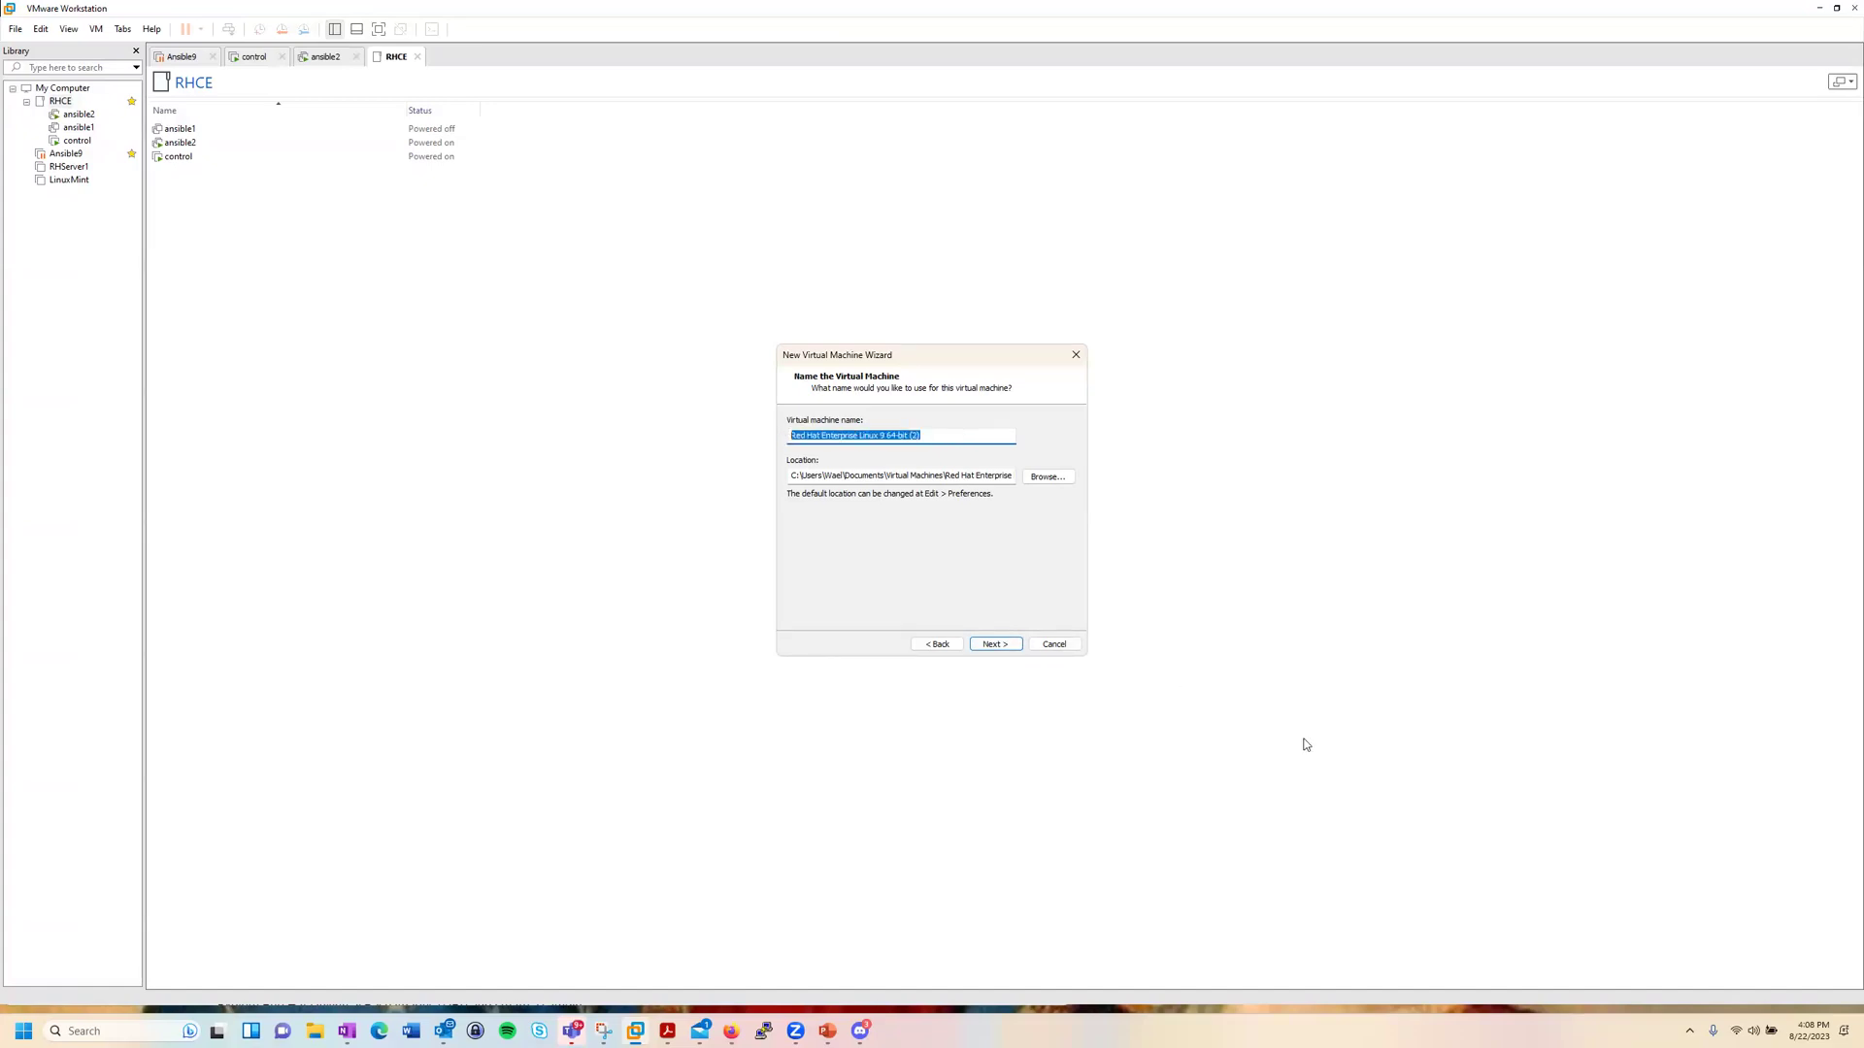
Step: Replace the default virtual machine name with RHEL9_Server1
key(BackSpace)
text(RHEL9)
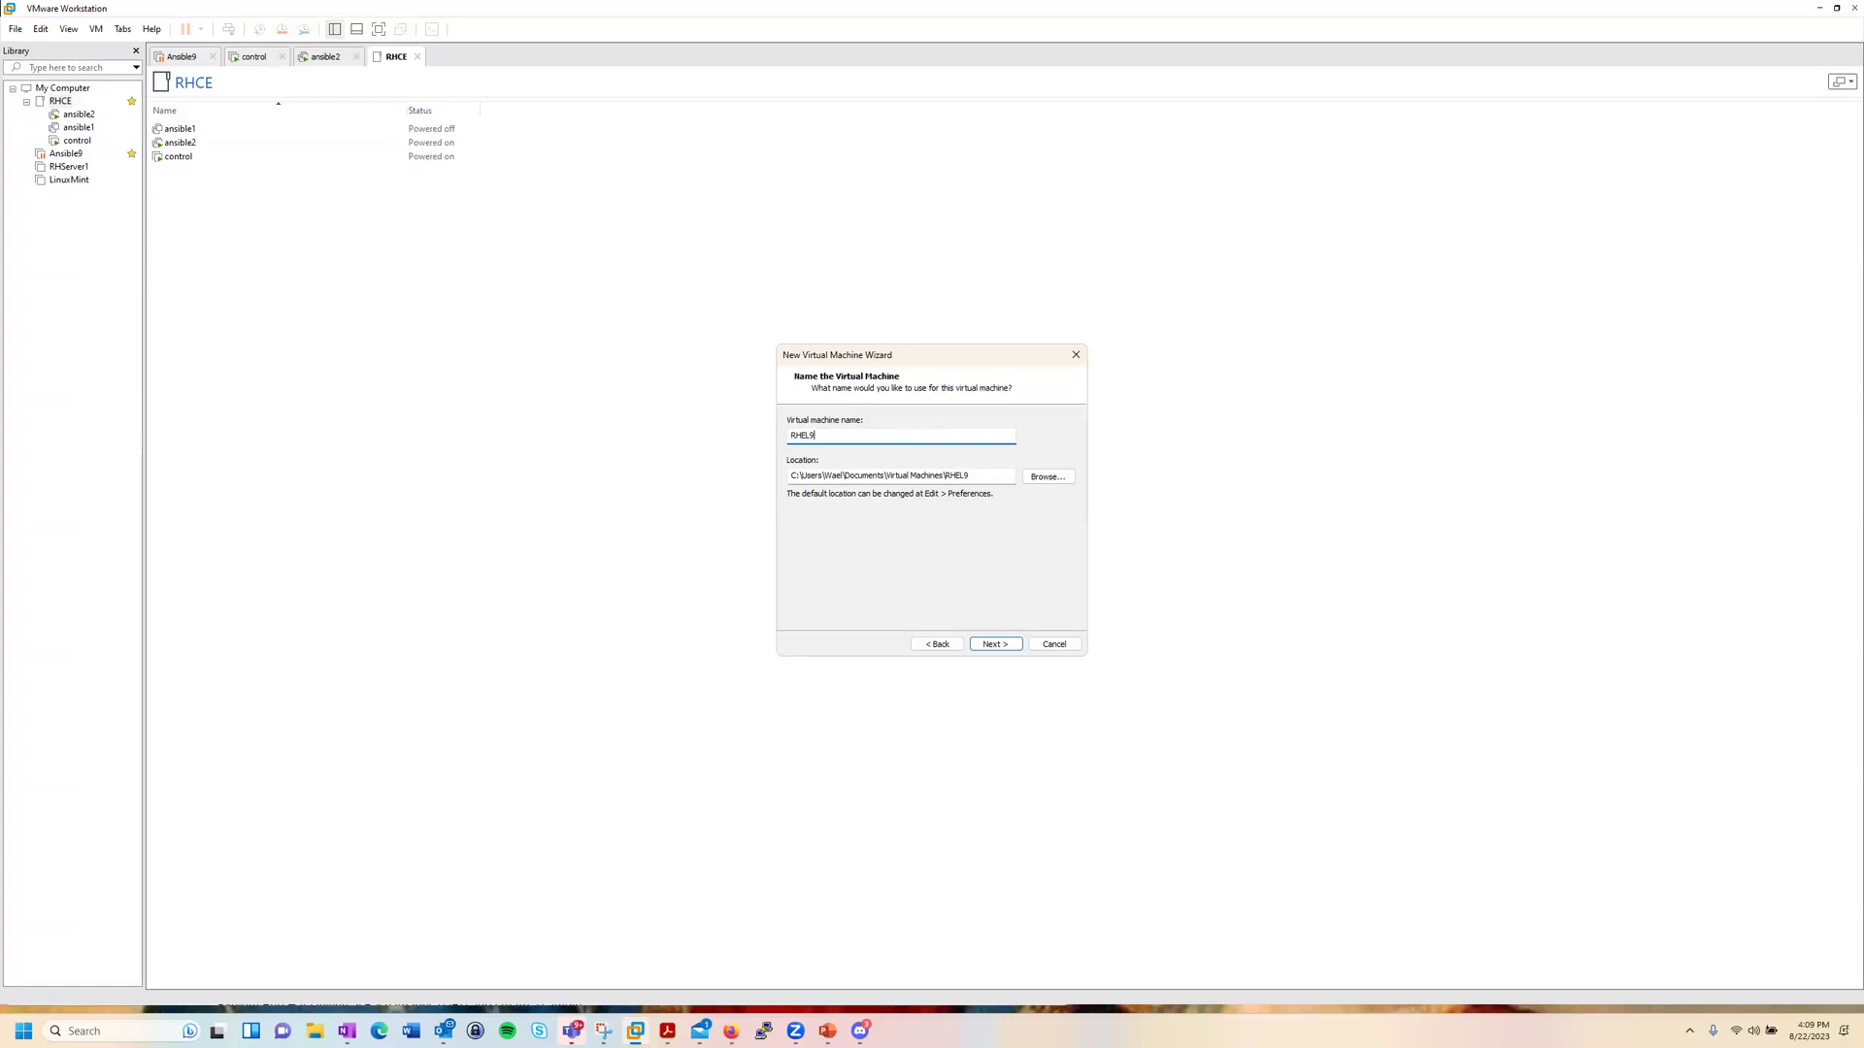
text(_Server1)
Step: Keep defaults: 2 CPU cores, 2048 MB memory, NAT, NVMe and a new 20 GB split disk
click(996, 646)
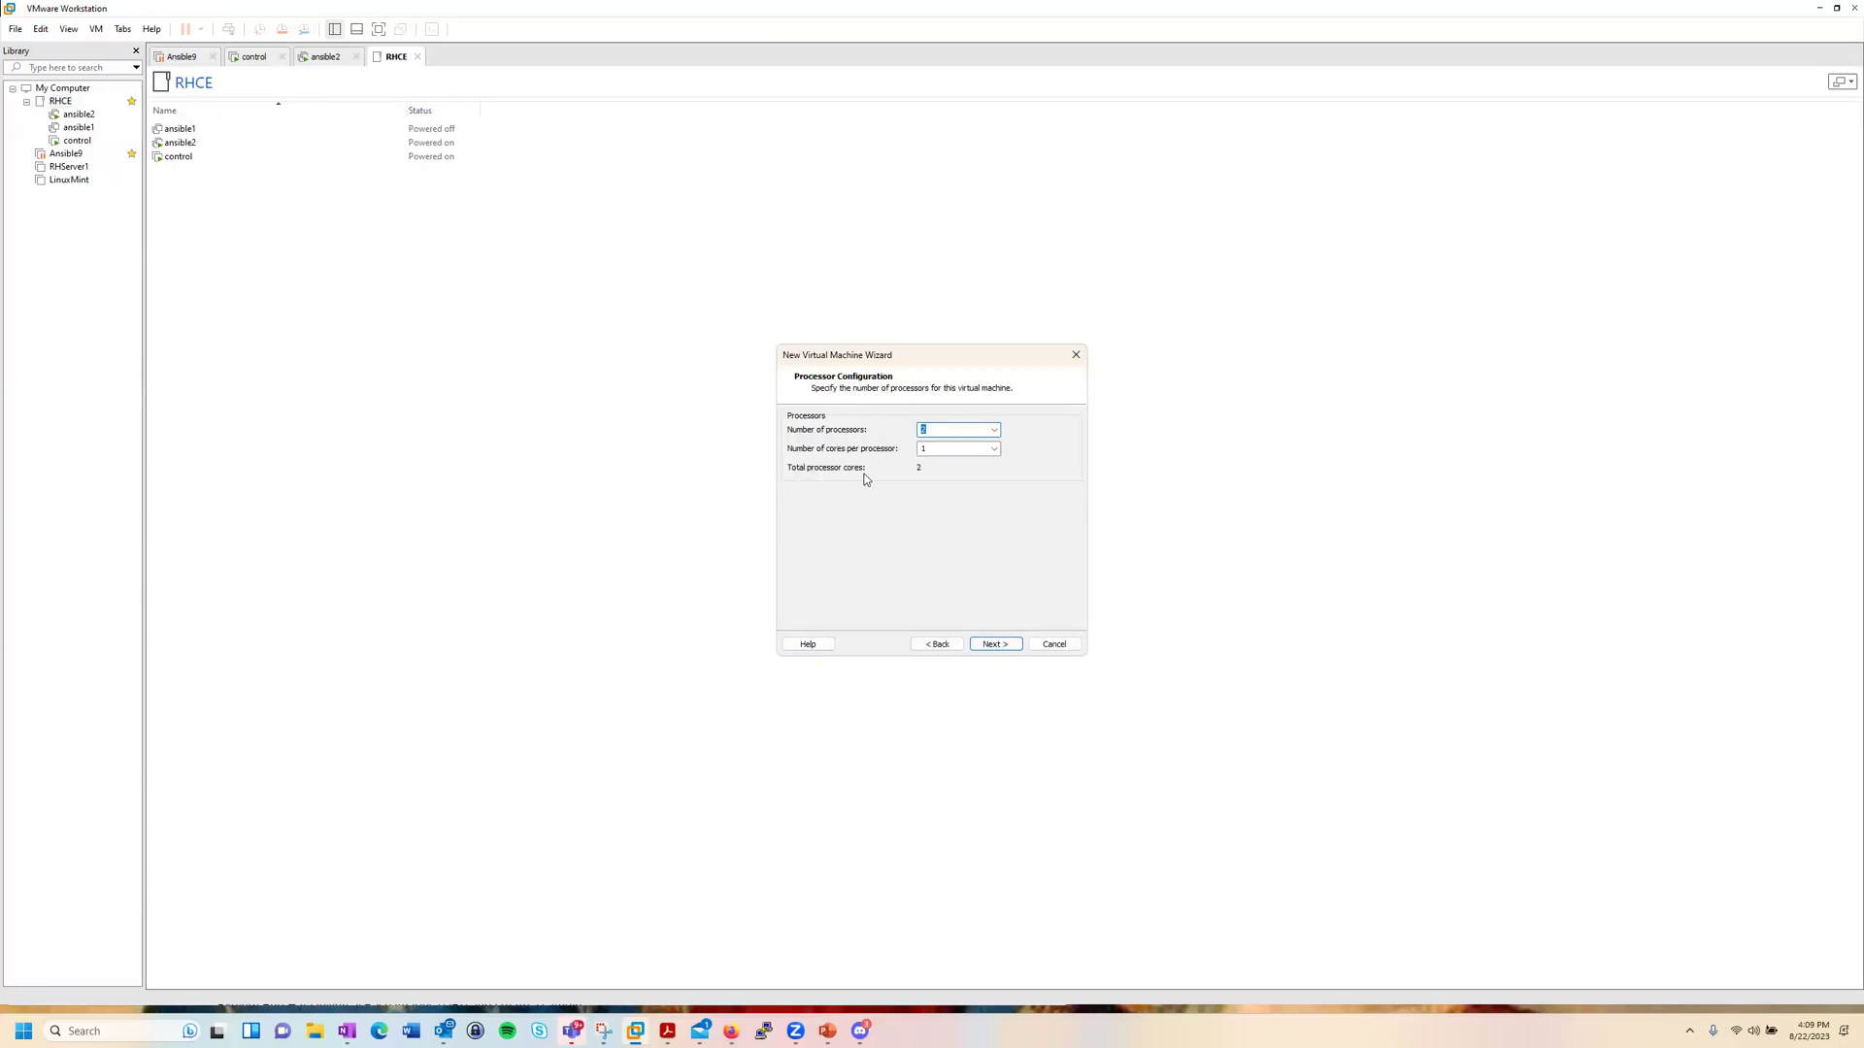
click(996, 646)
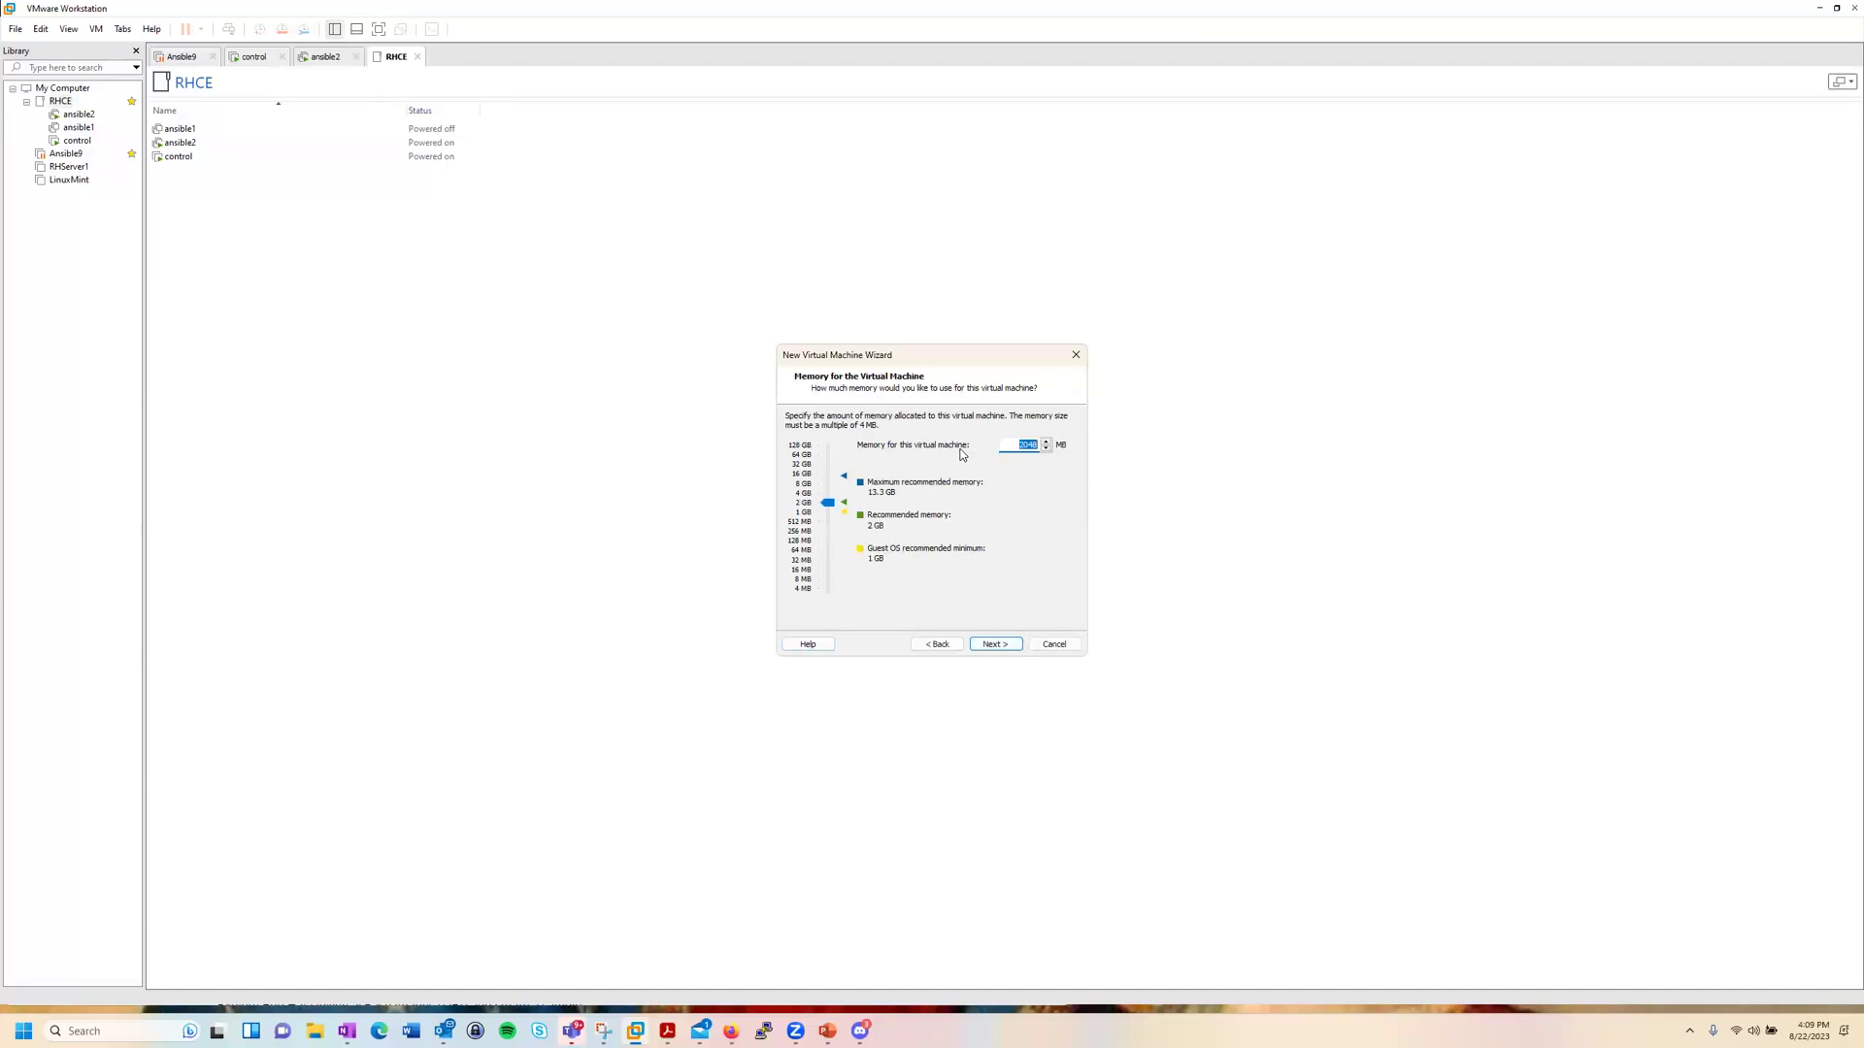
click(1004, 648)
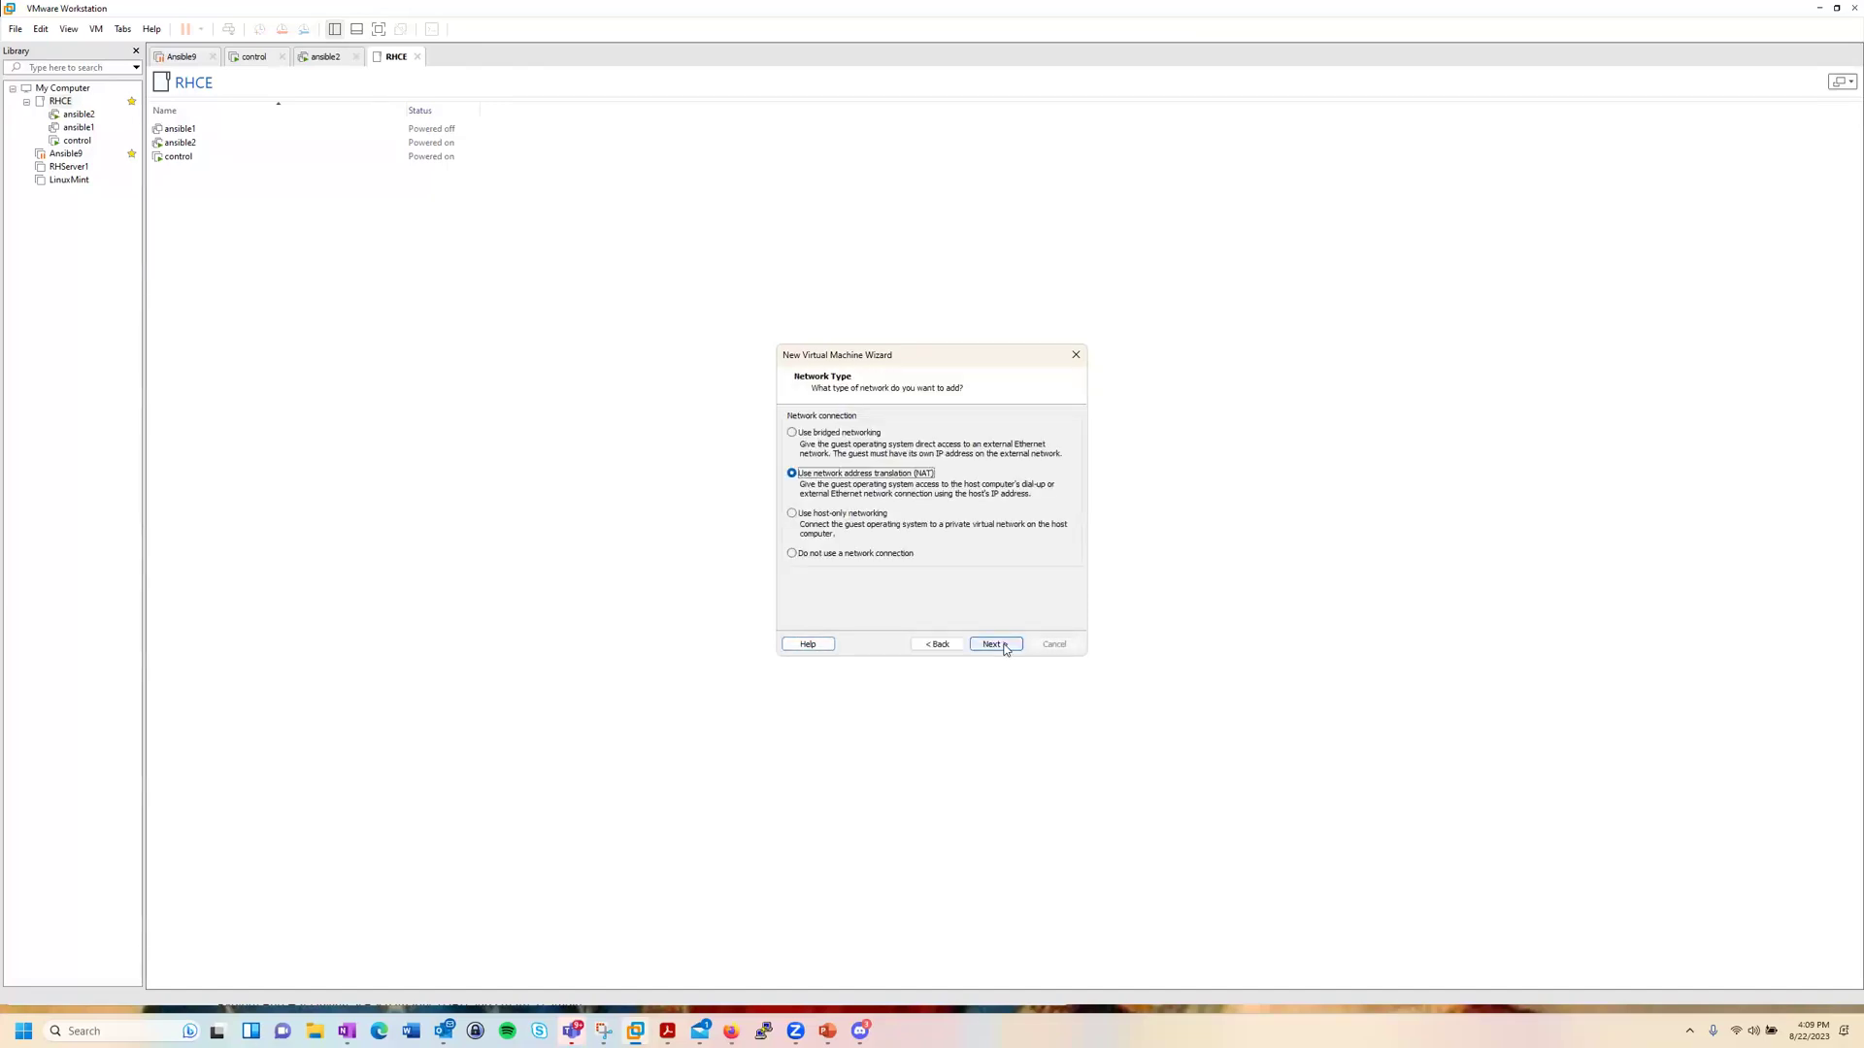
click(1000, 649)
click(999, 648)
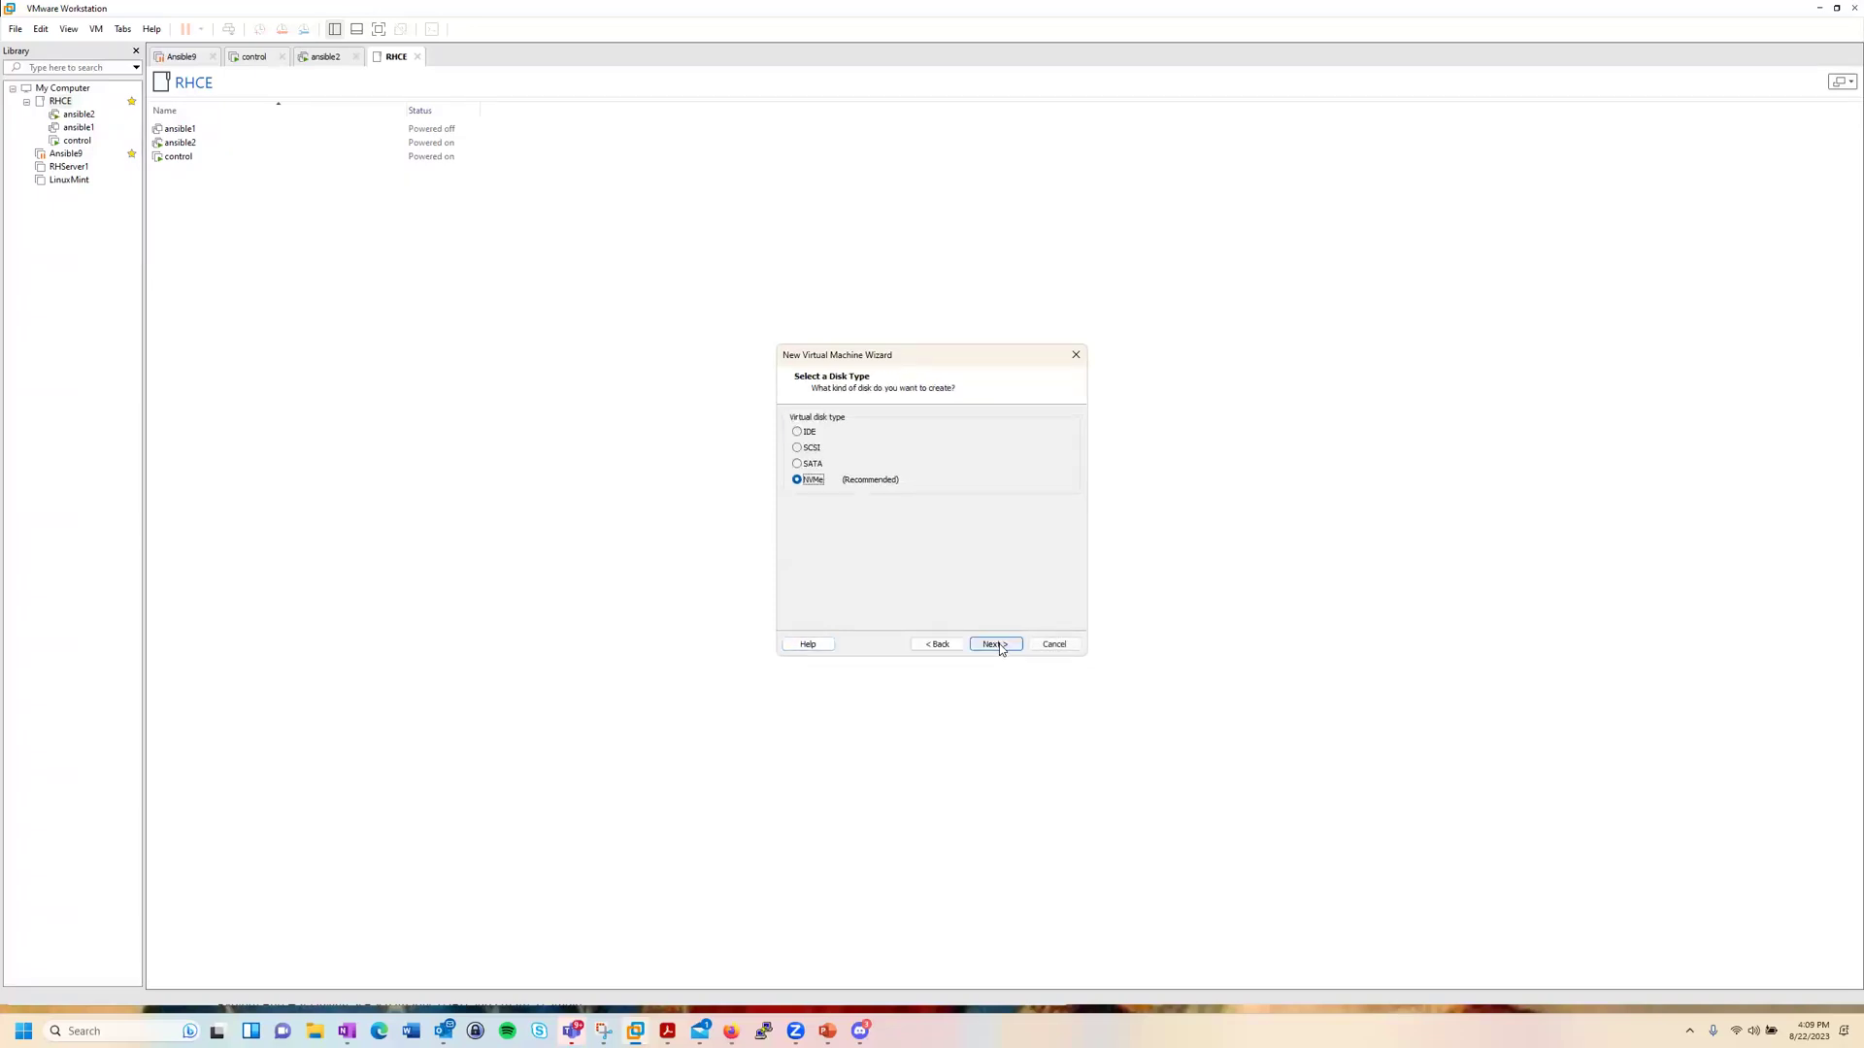
click(1000, 648)
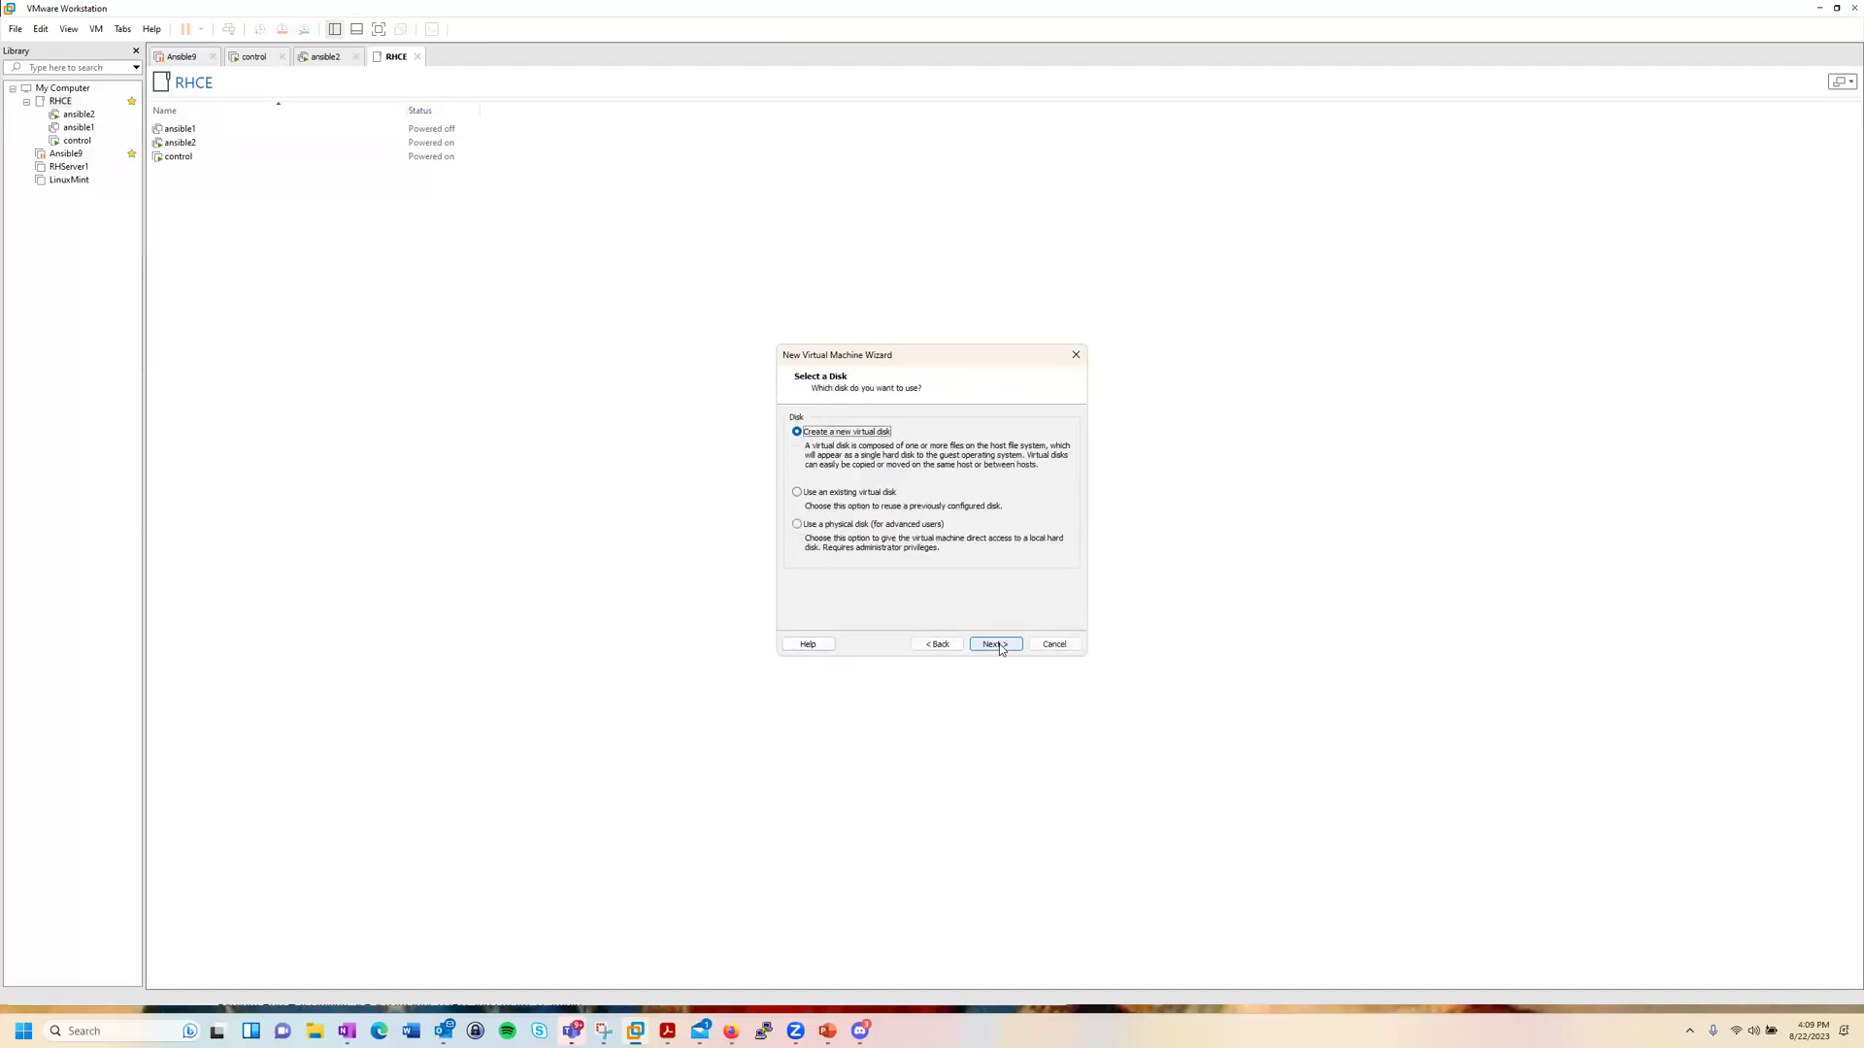
click(1000, 649)
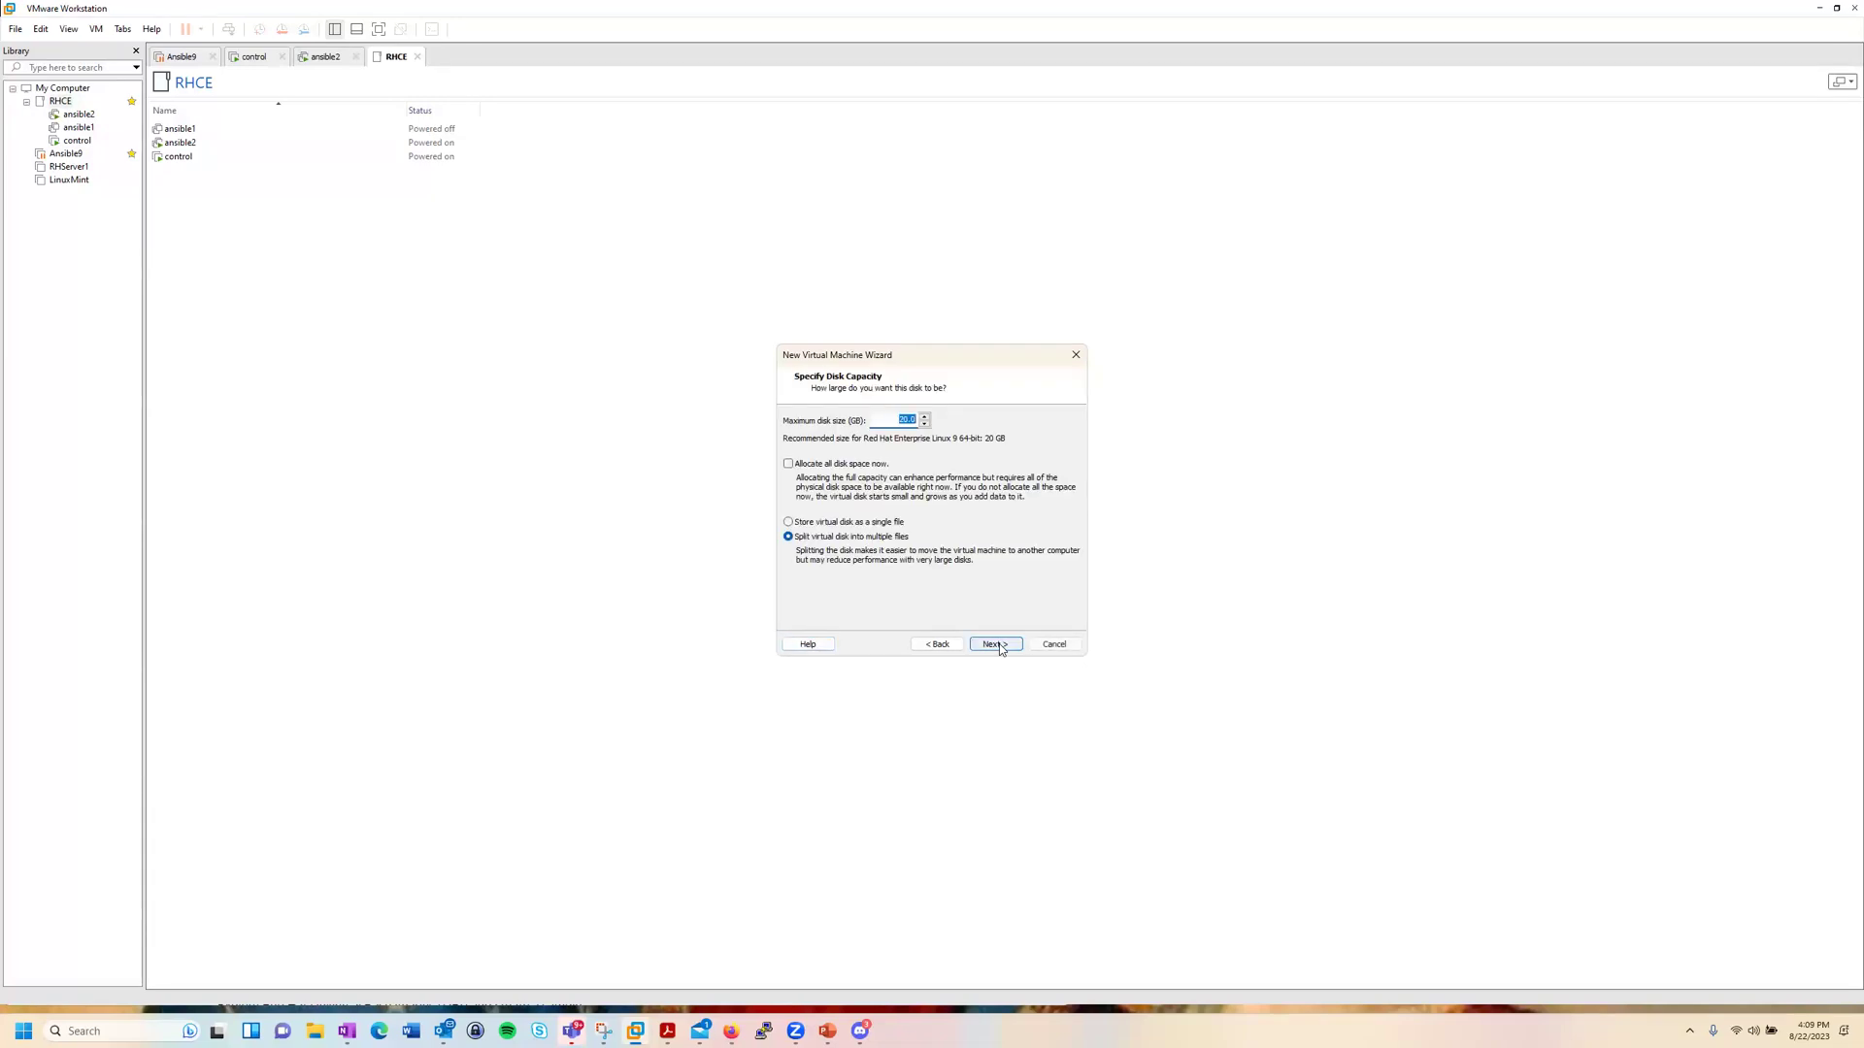
click(1000, 645)
click(1000, 648)
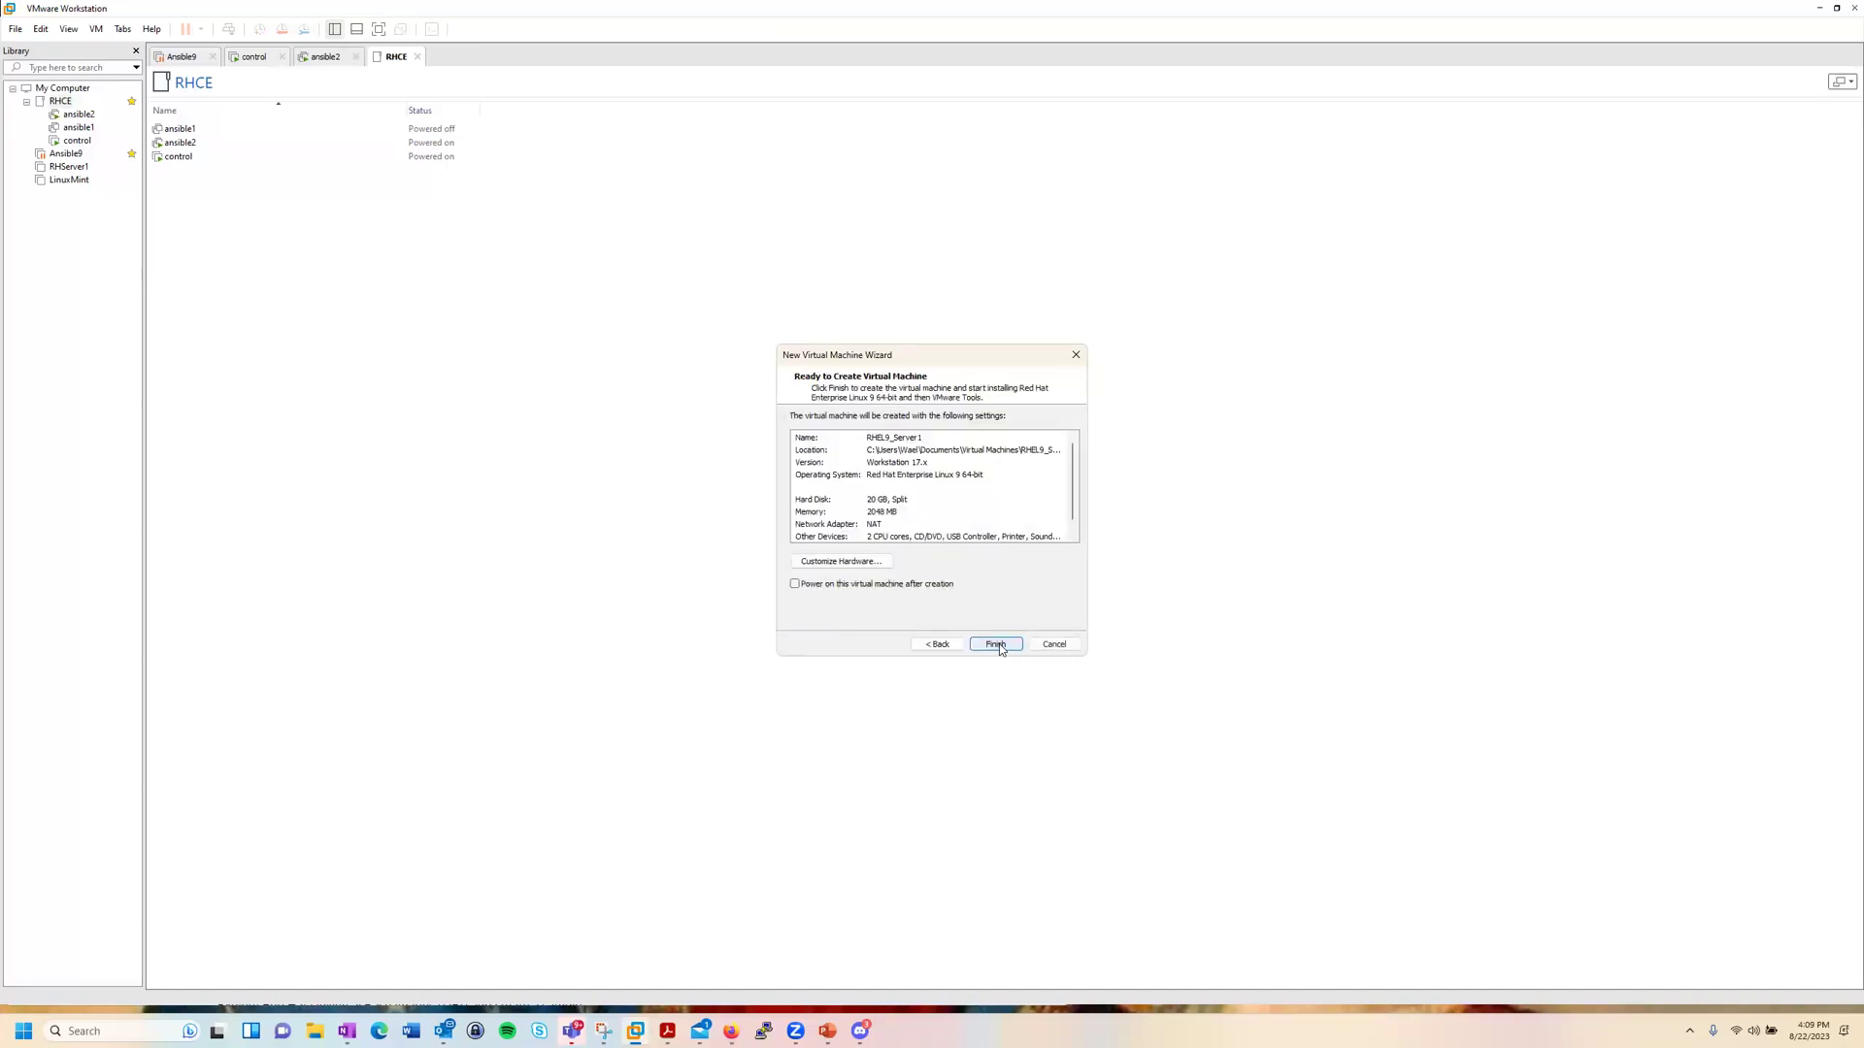
Step: Create the RHEL9_Server1 VM and select its network adapter in the settings
click(999, 643)
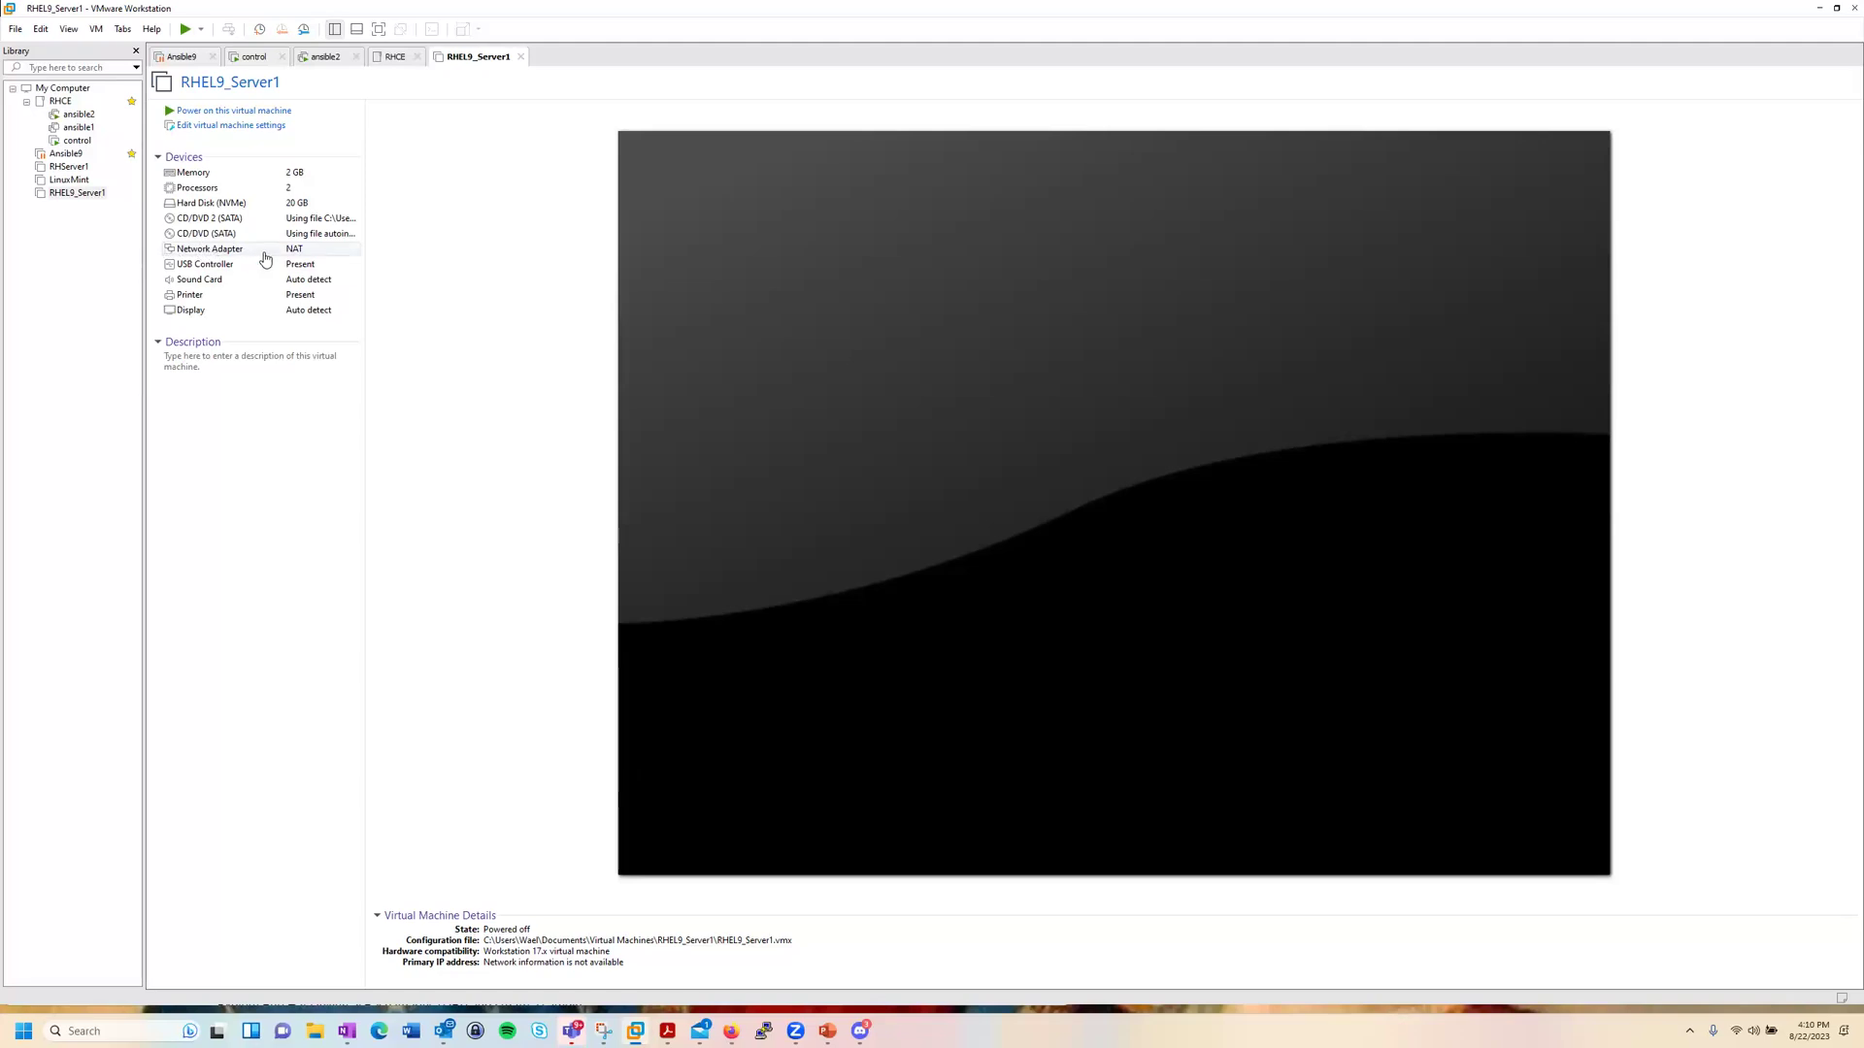
click(263, 255)
Step: Set the network adapter to Bridged with physical connection state replicated, then power on the VM
double_click(264, 254)
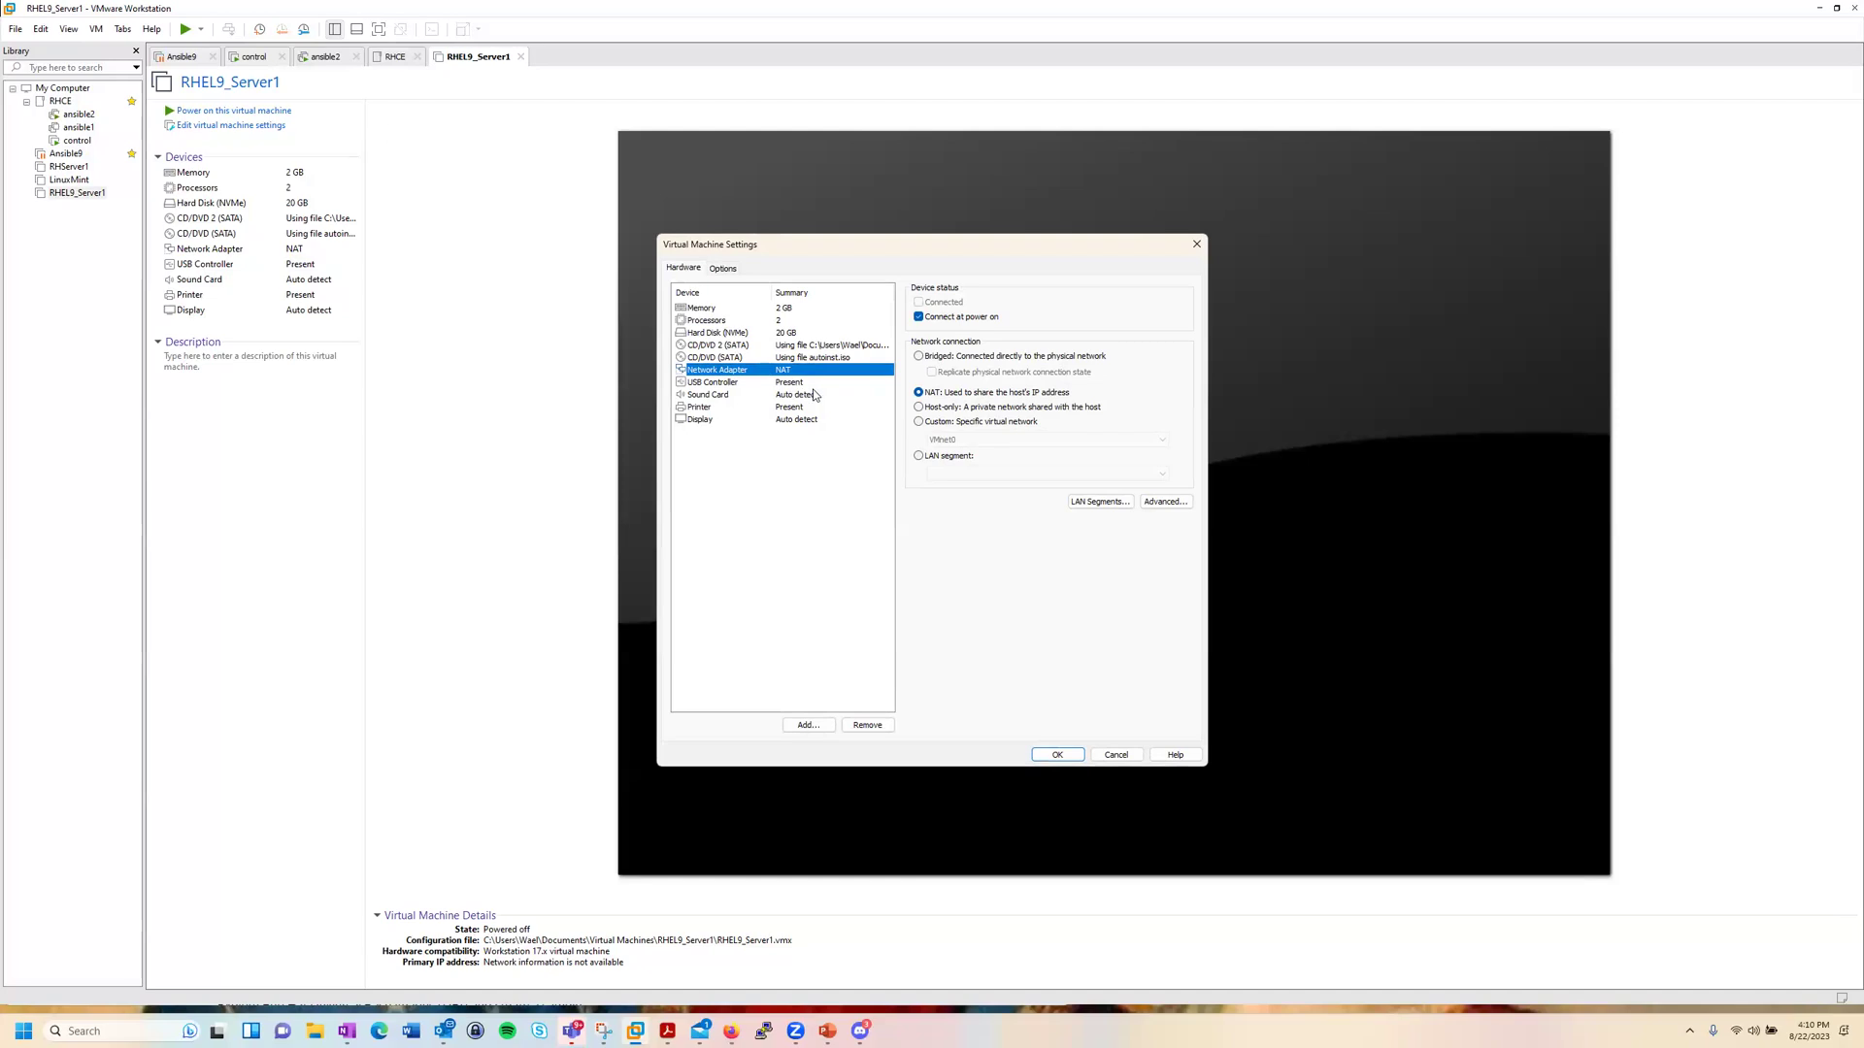
click(917, 358)
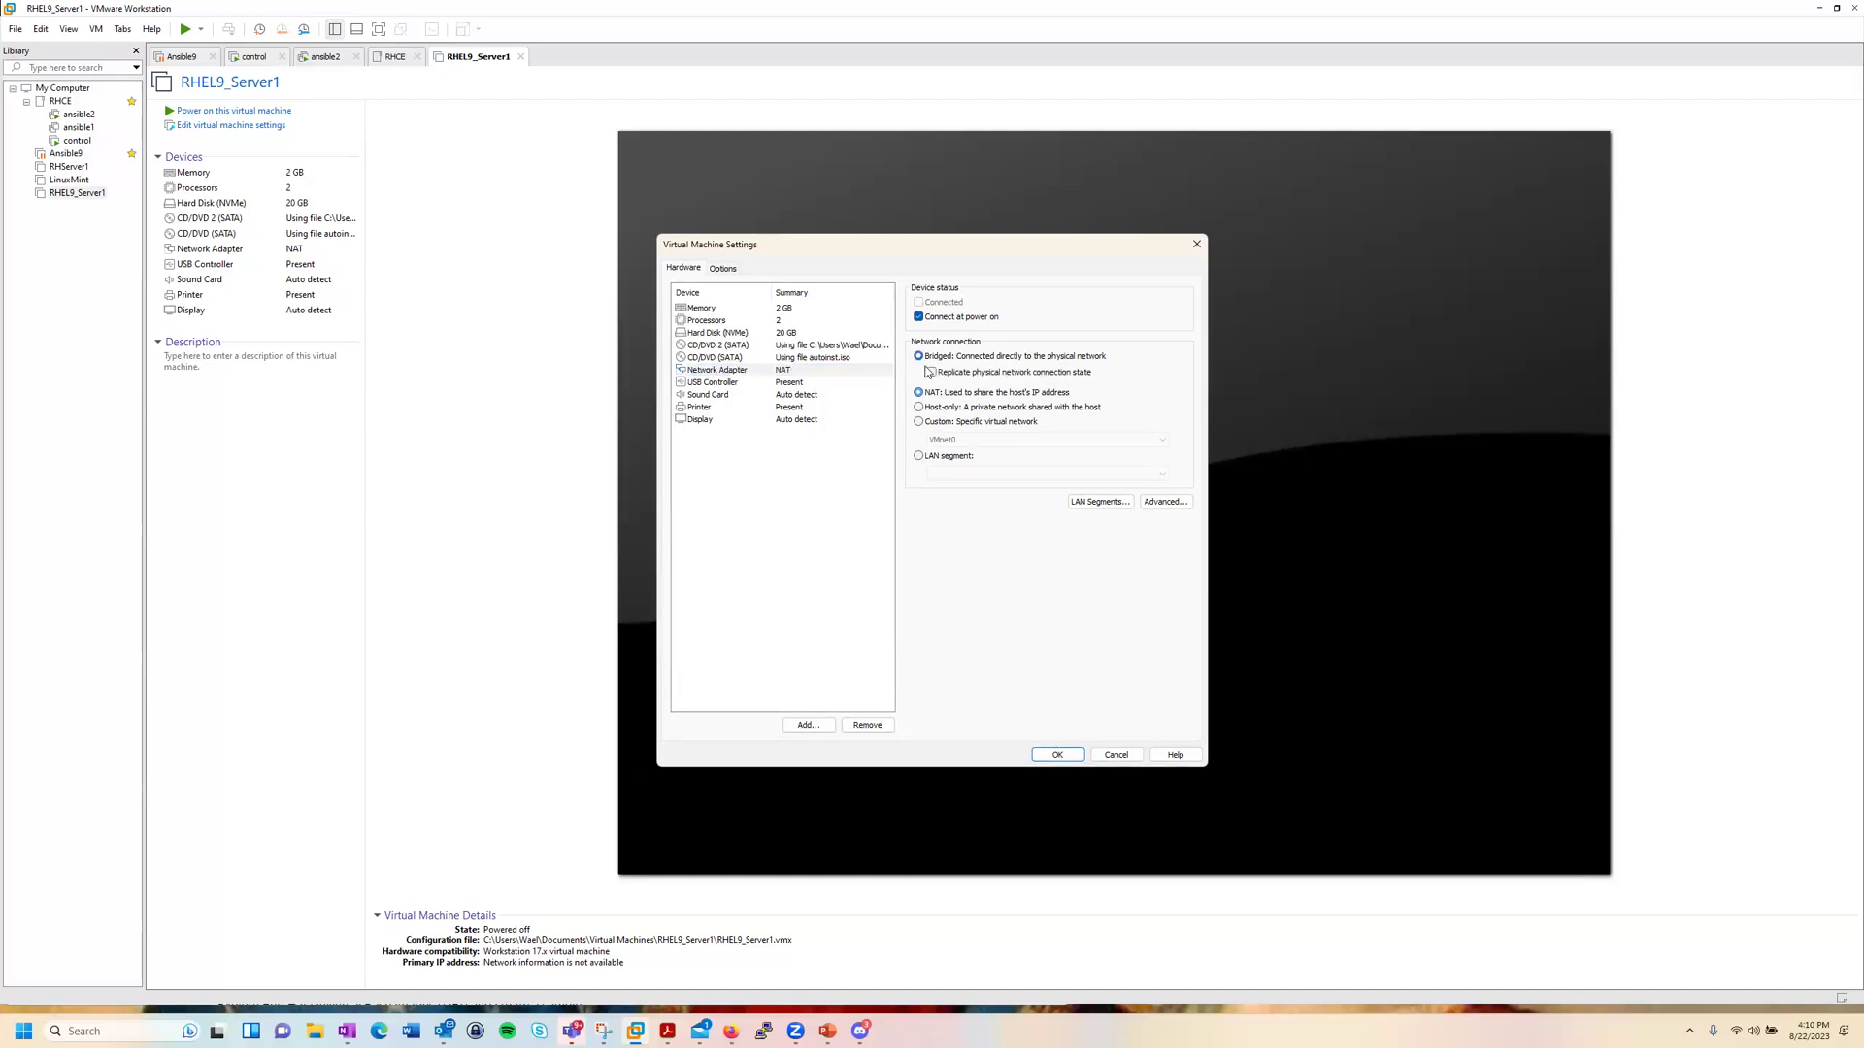
click(933, 374)
click(1057, 755)
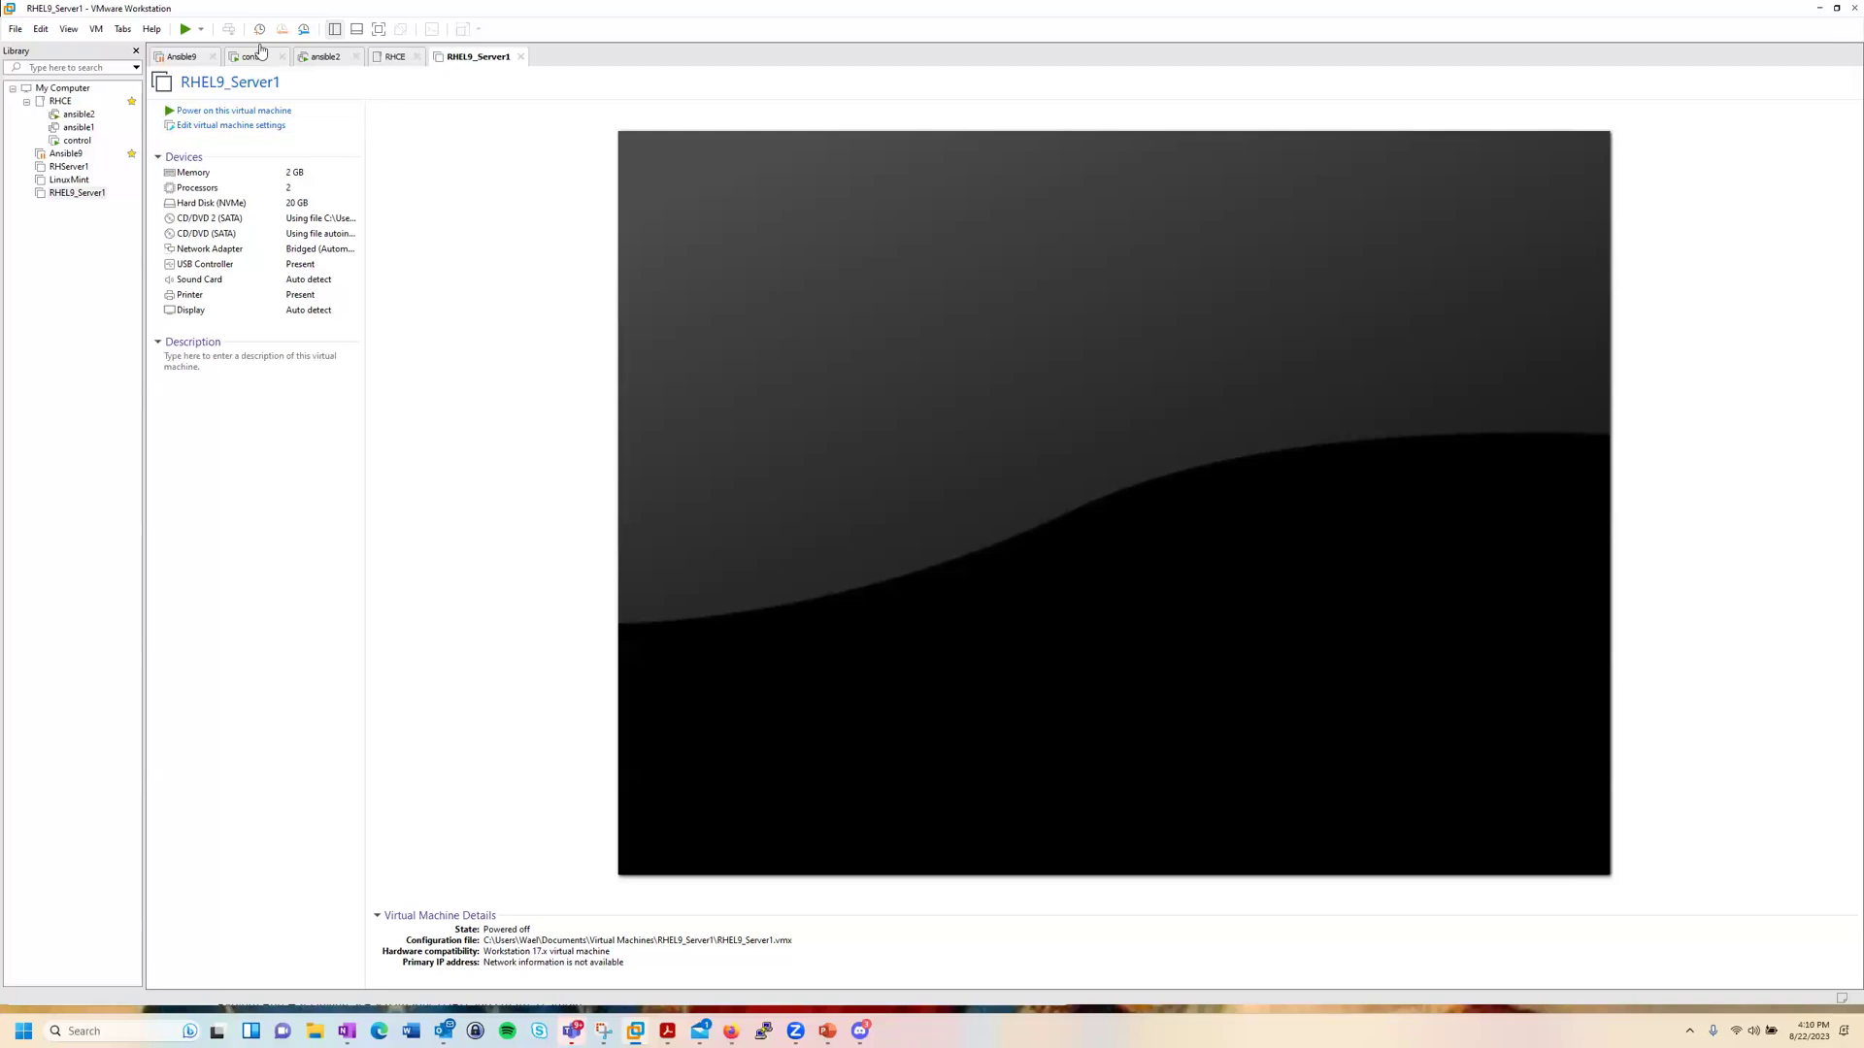
click(227, 111)
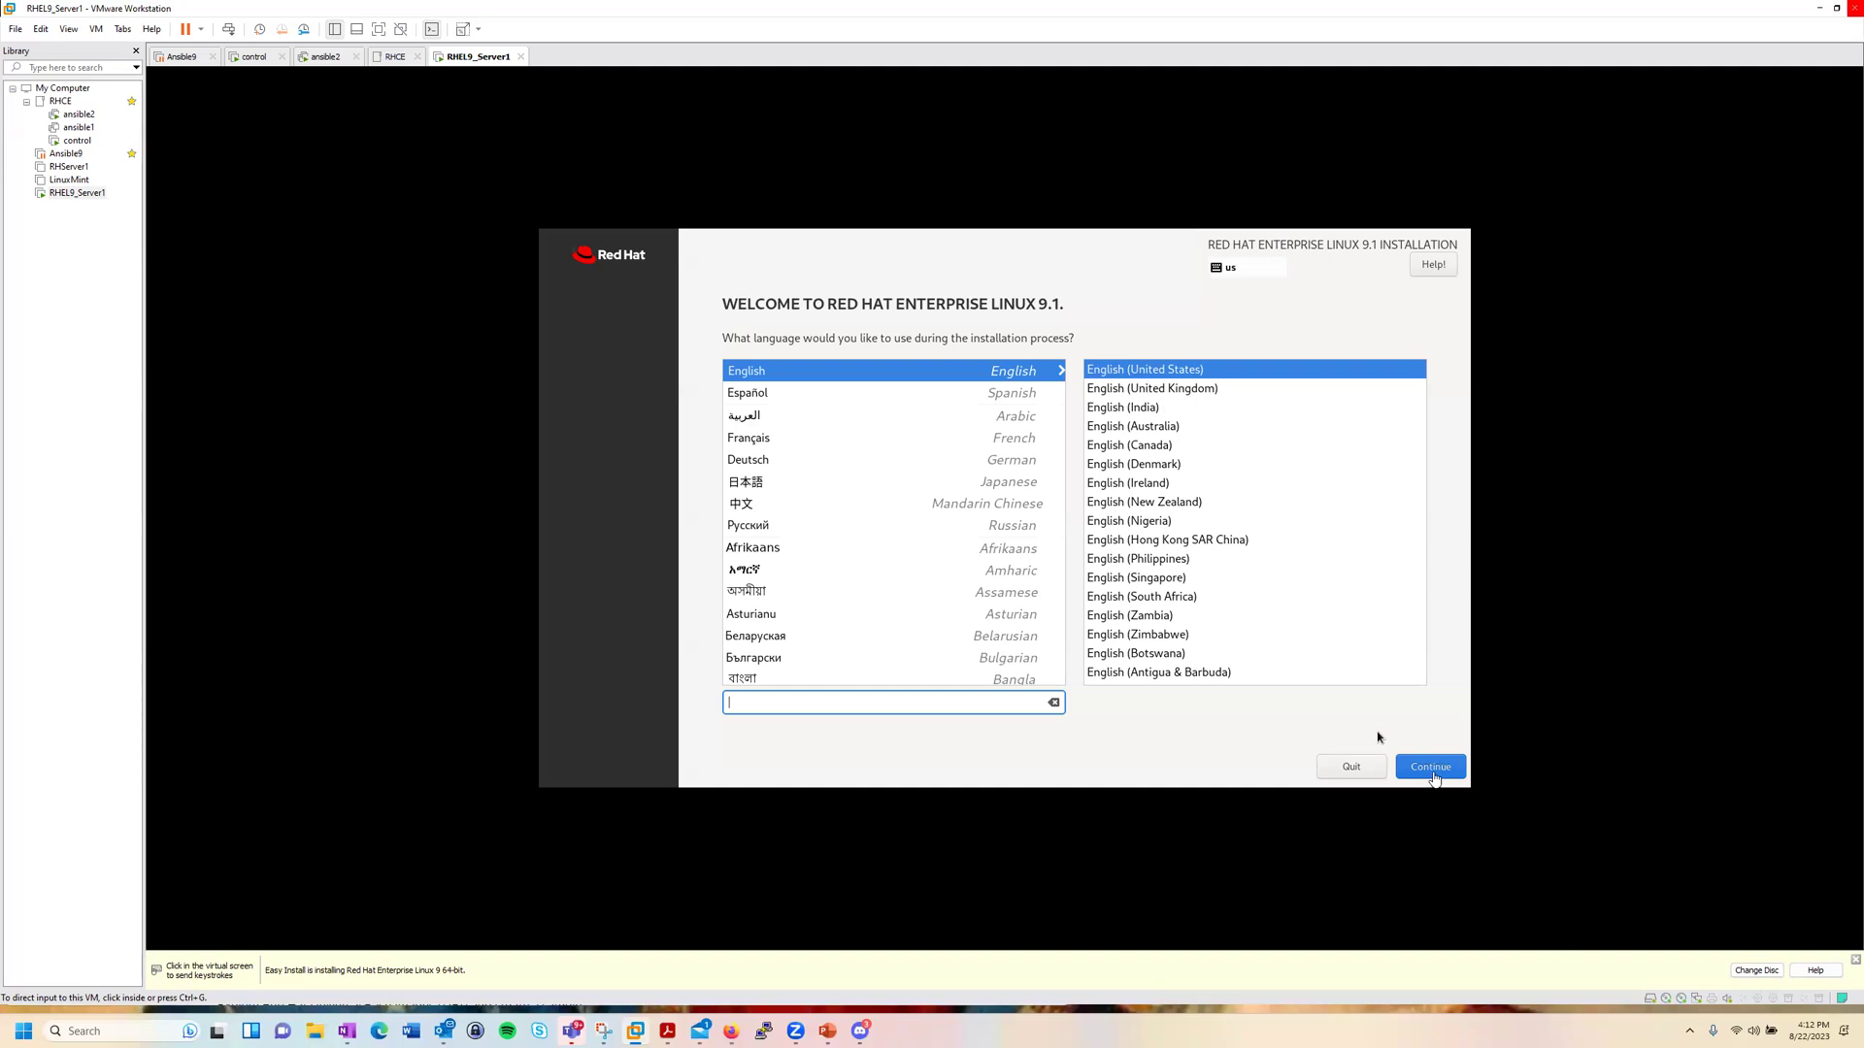
Step: Keep English (United States) as the installation language and continue to the Installation Summary
click(1376, 737)
click(1431, 767)
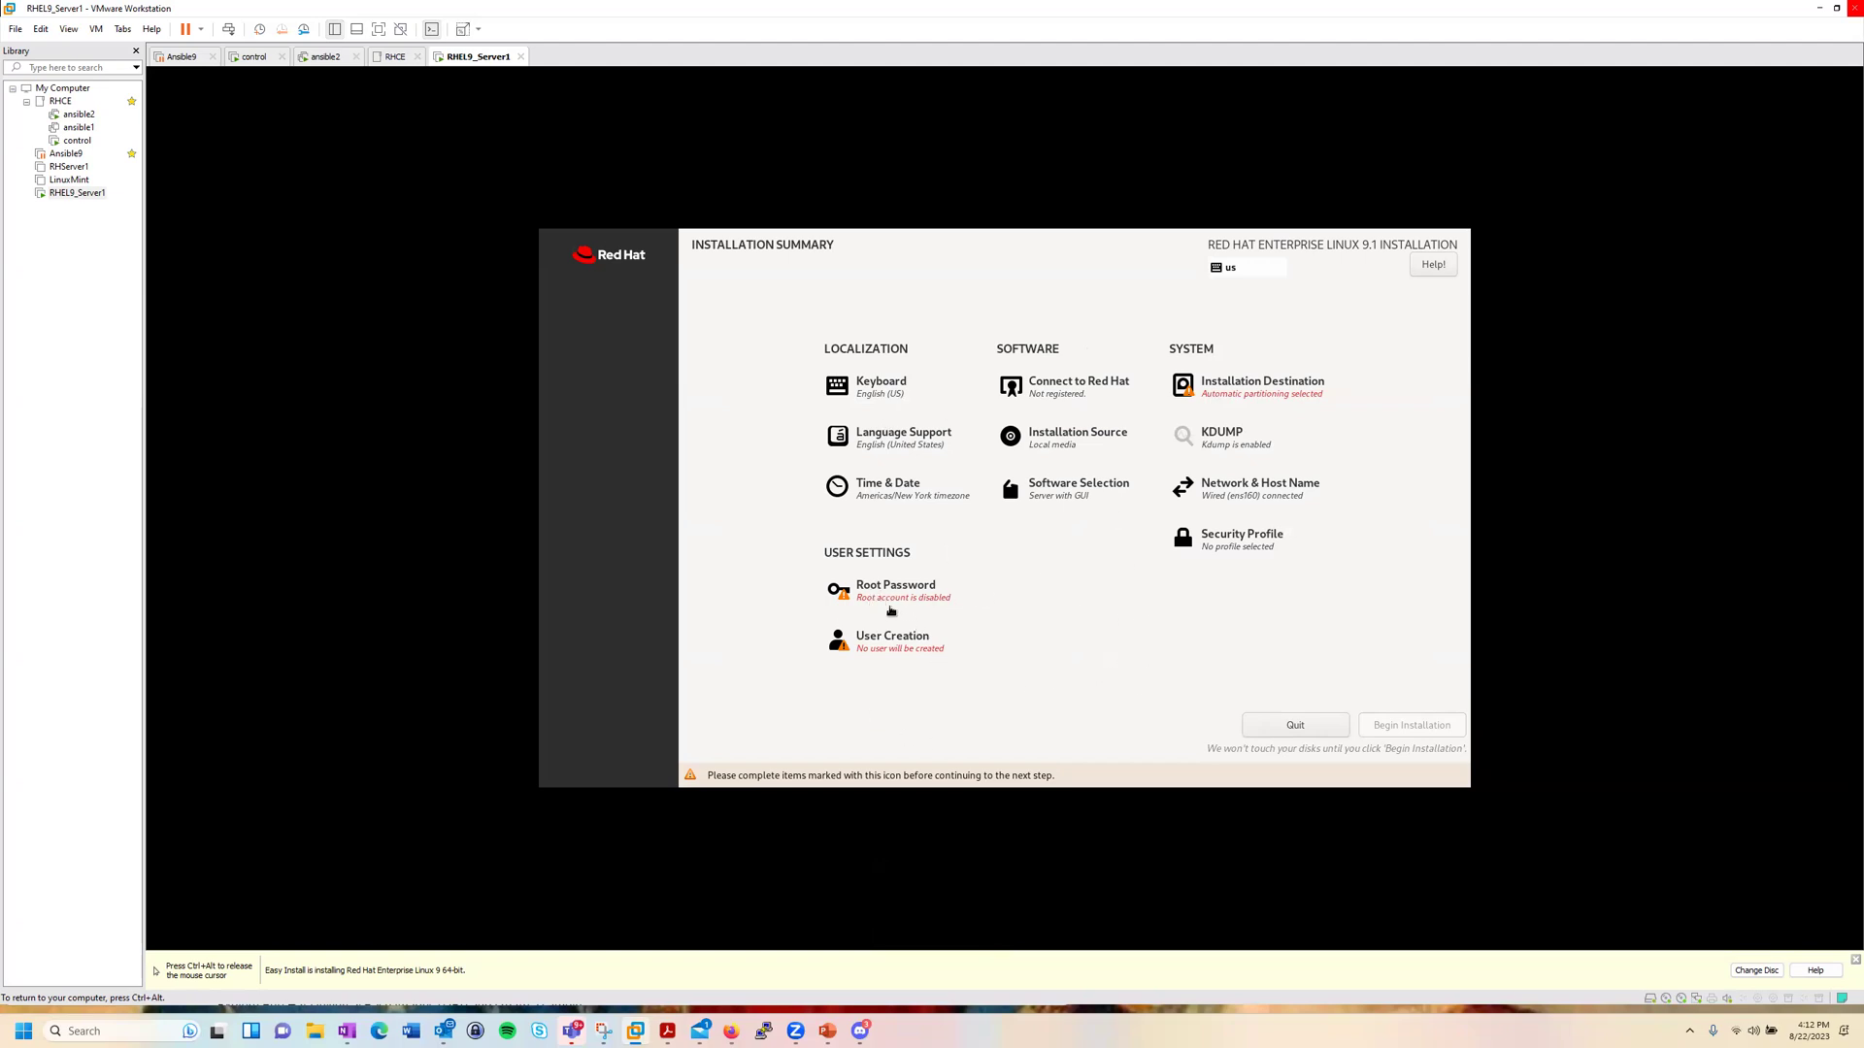
Step: Set and confirm a root password, allow root SSH login with password, and accept it despite weakness
click(890, 594)
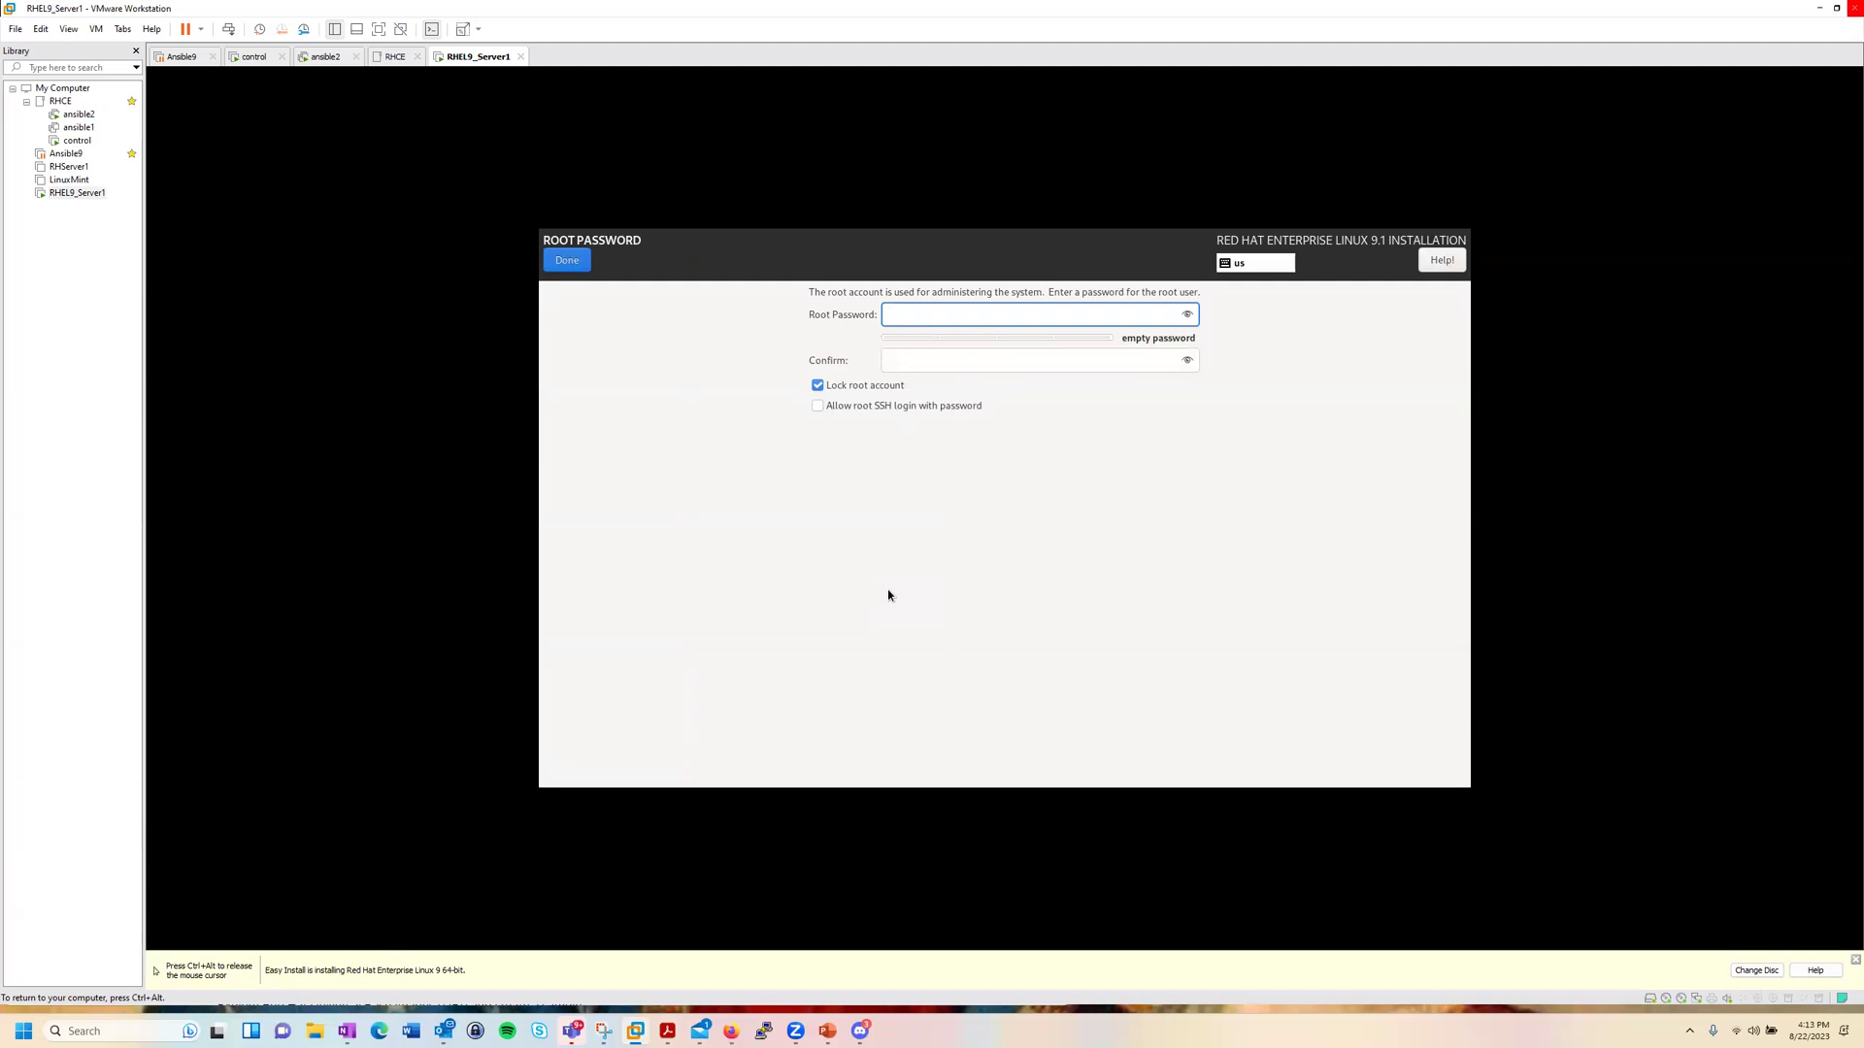
text(••••)
key(BackSpace)
key(BackSpace)
key(BackSpace)
key(BackSpace)
text(••••••)
key(Tab)
text(••••••)
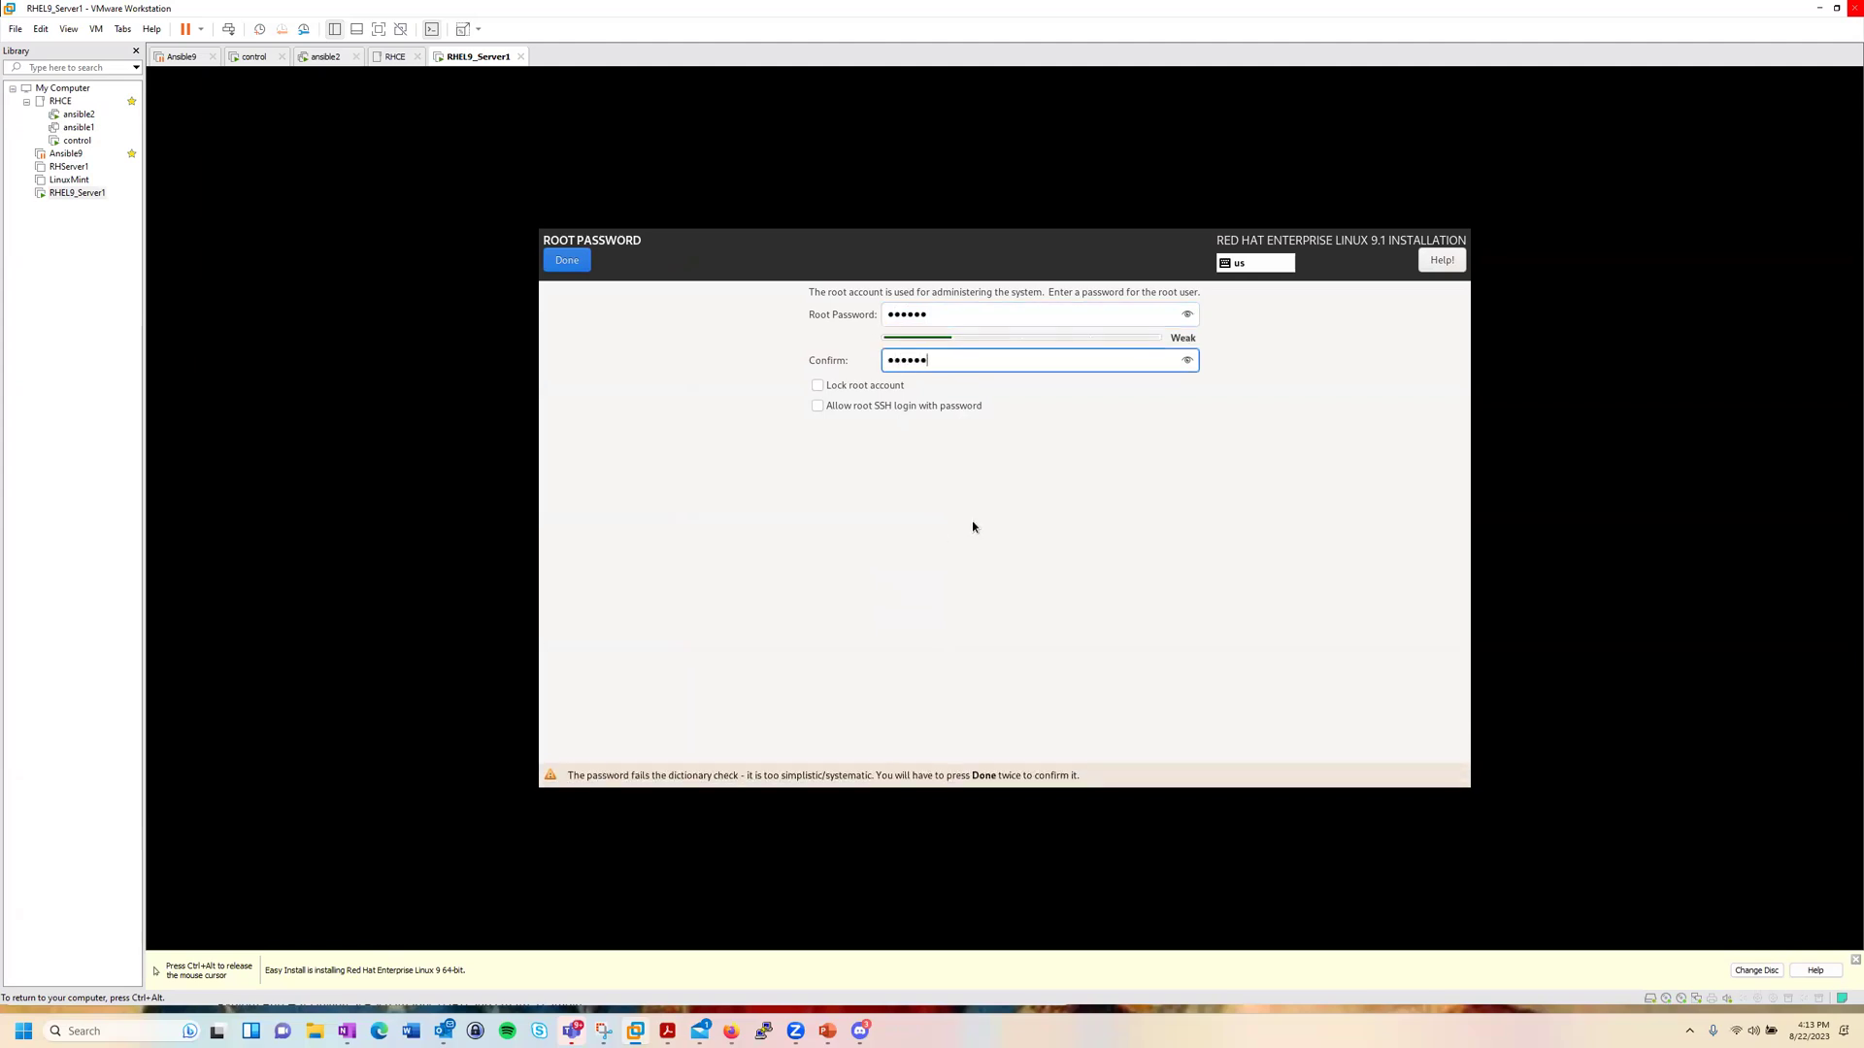
click(818, 407)
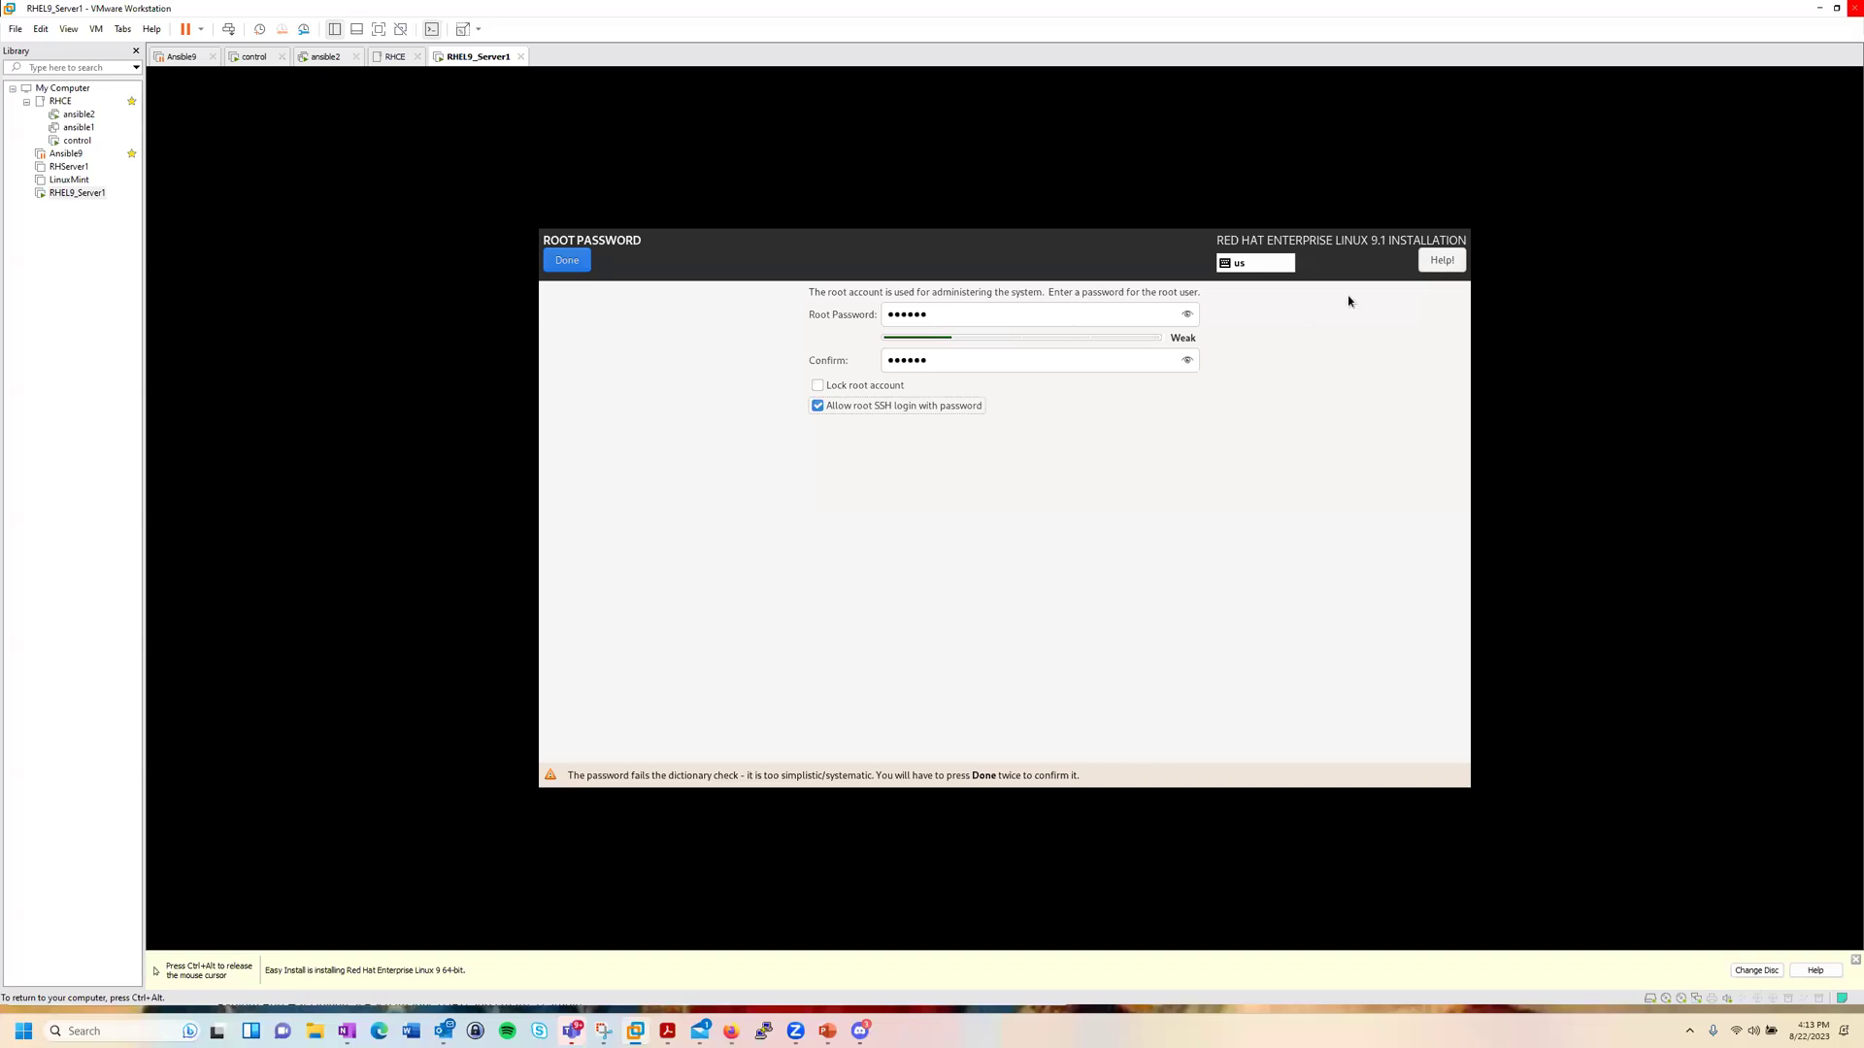
click(573, 260)
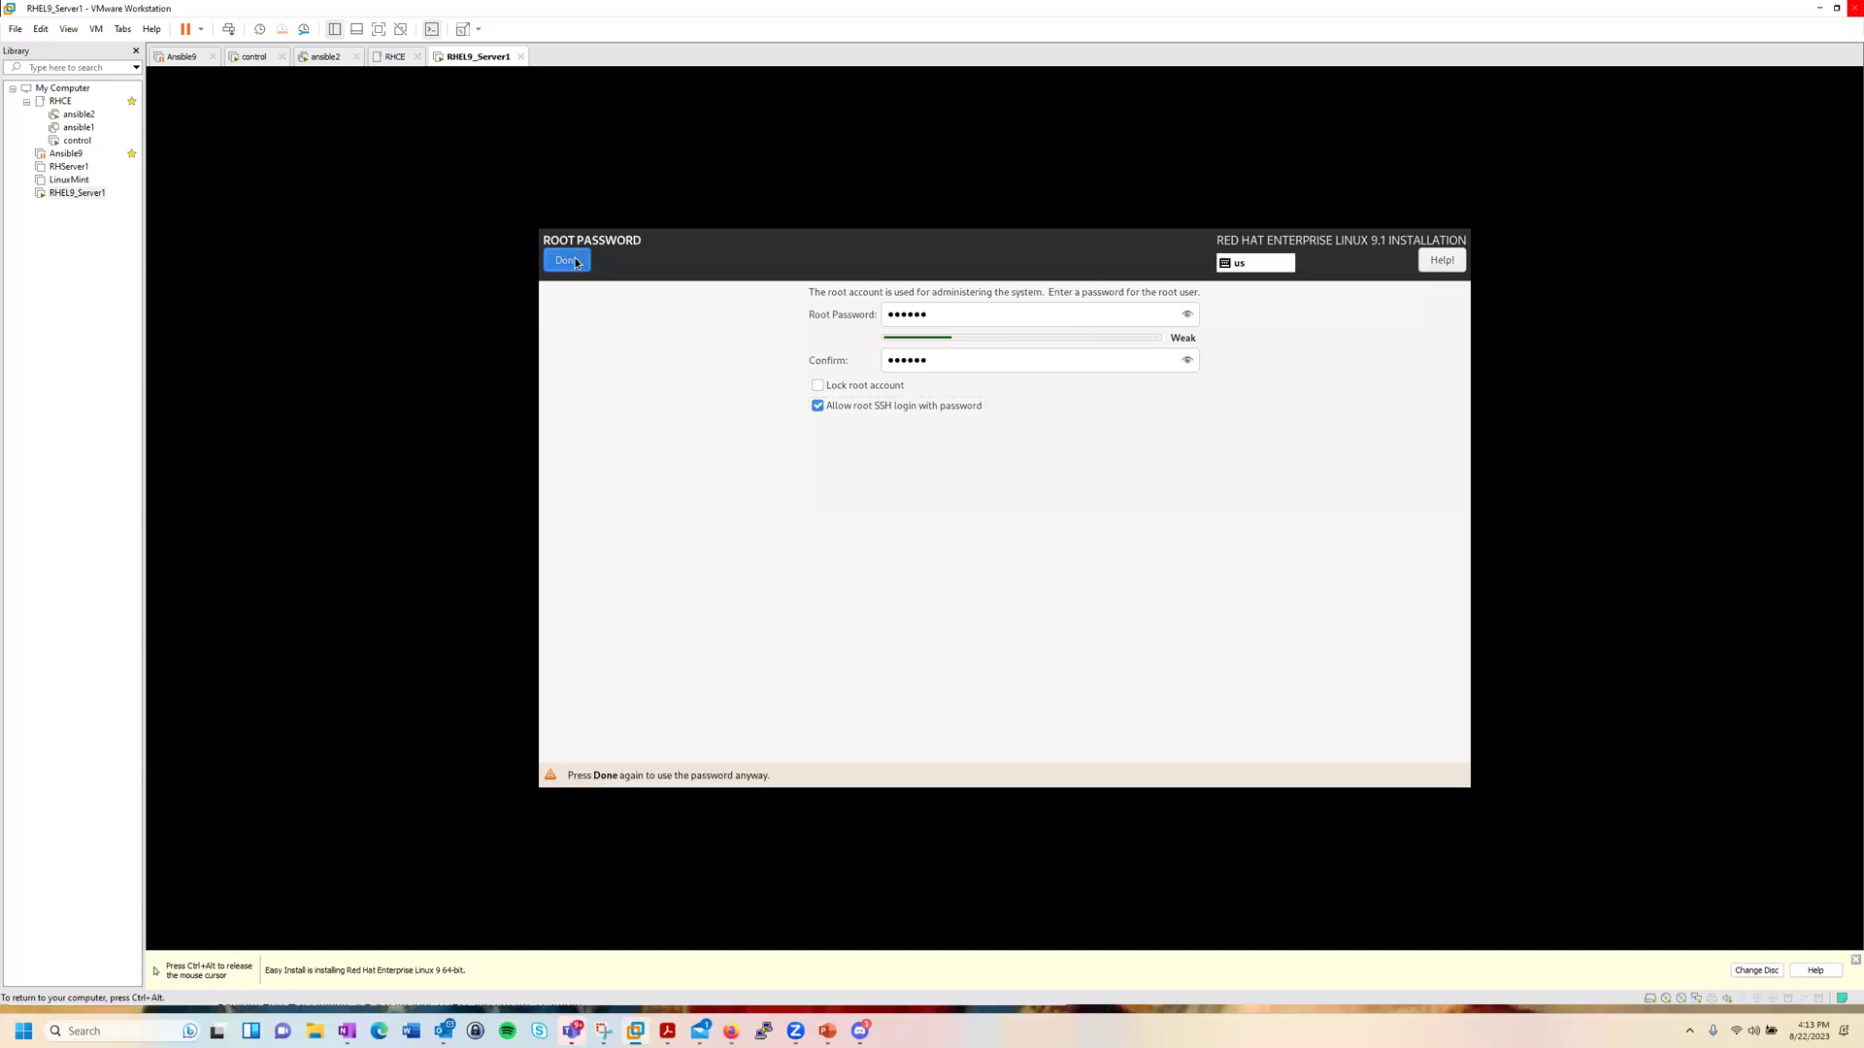
click(571, 262)
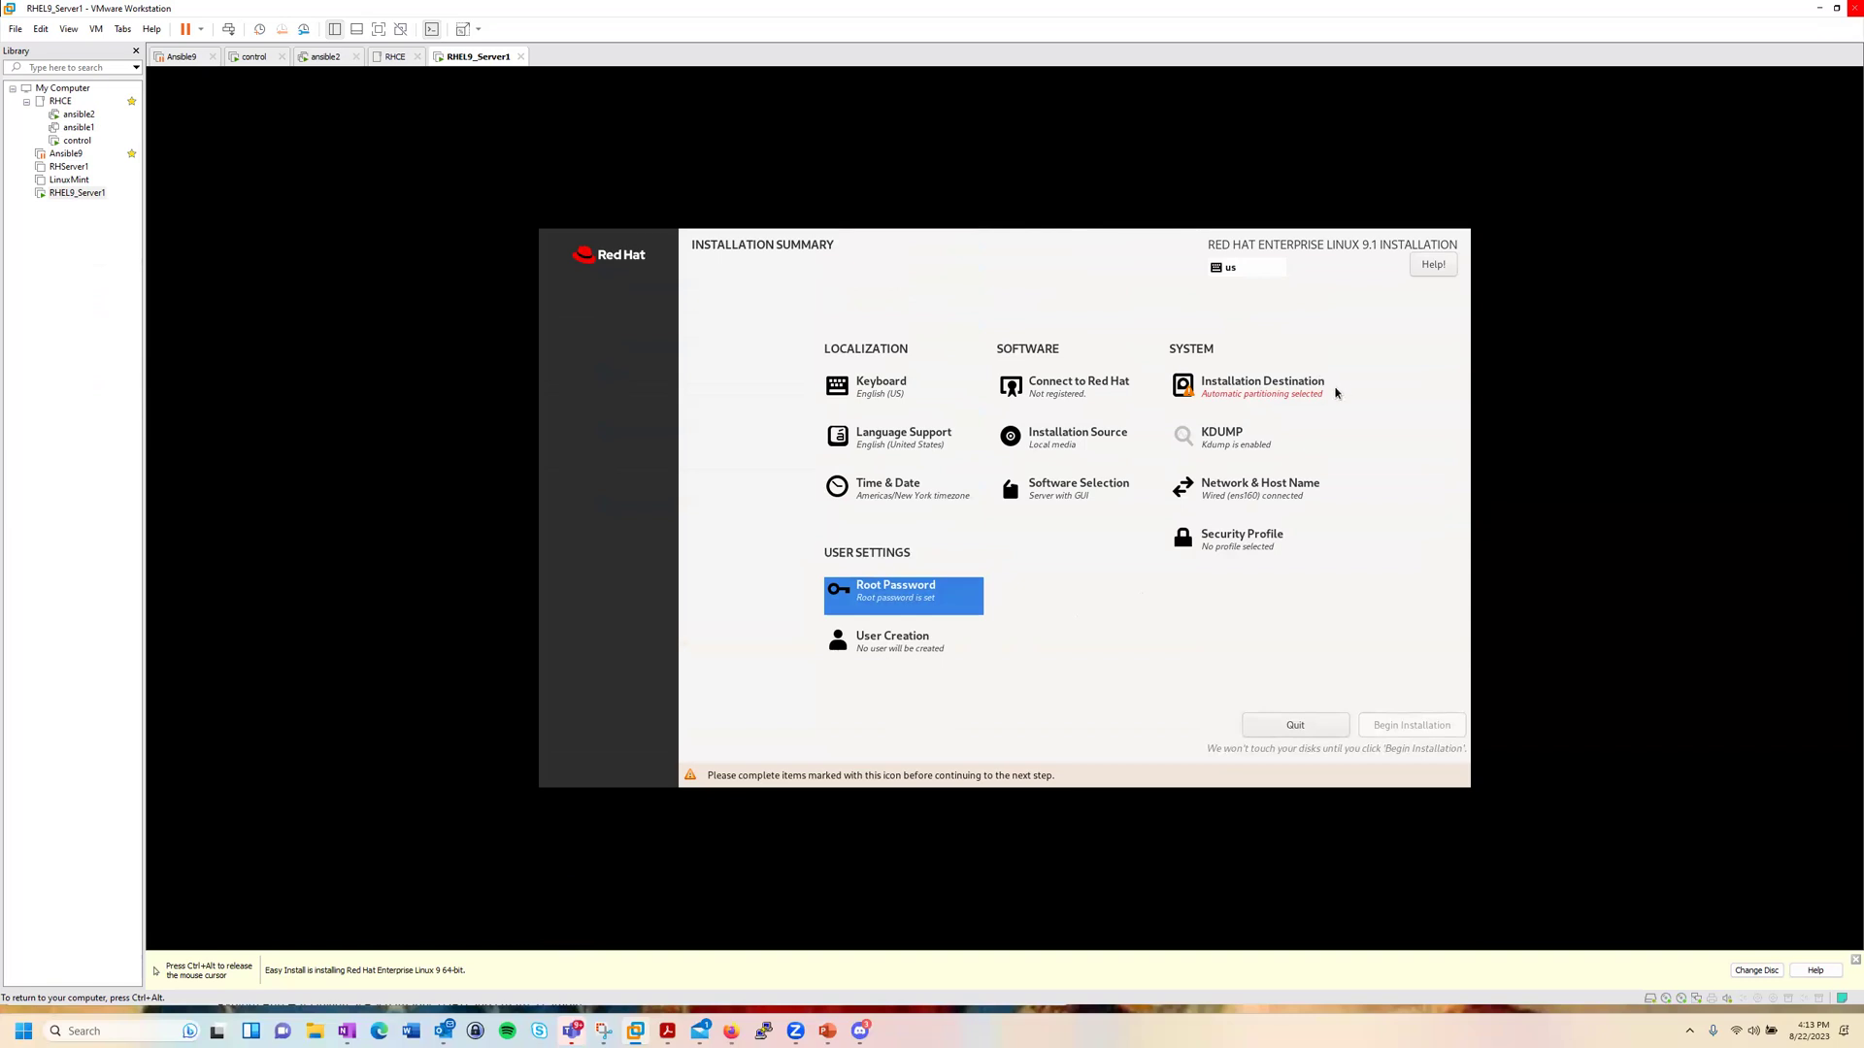
Step: Select the 20 GiB VMware Virtual NVMe Disk with automatic partitioning as the installation destination
click(1262, 396)
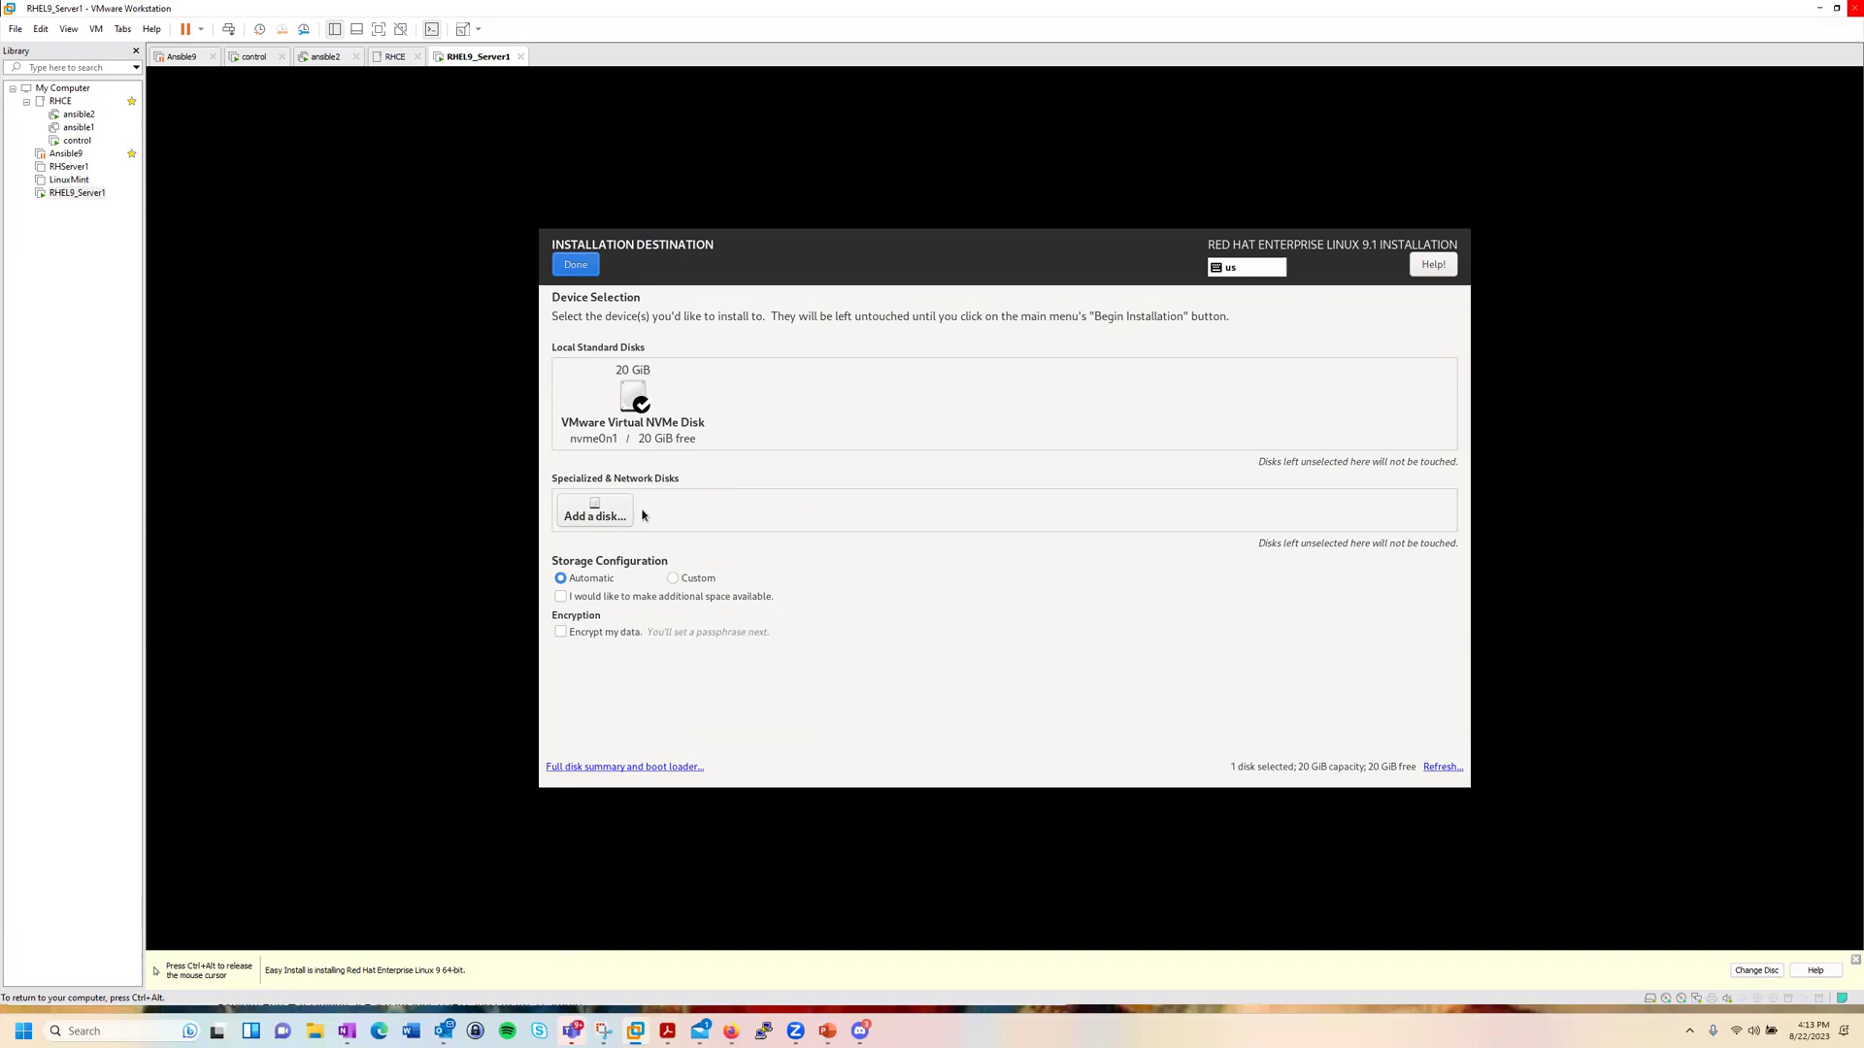
click(625, 405)
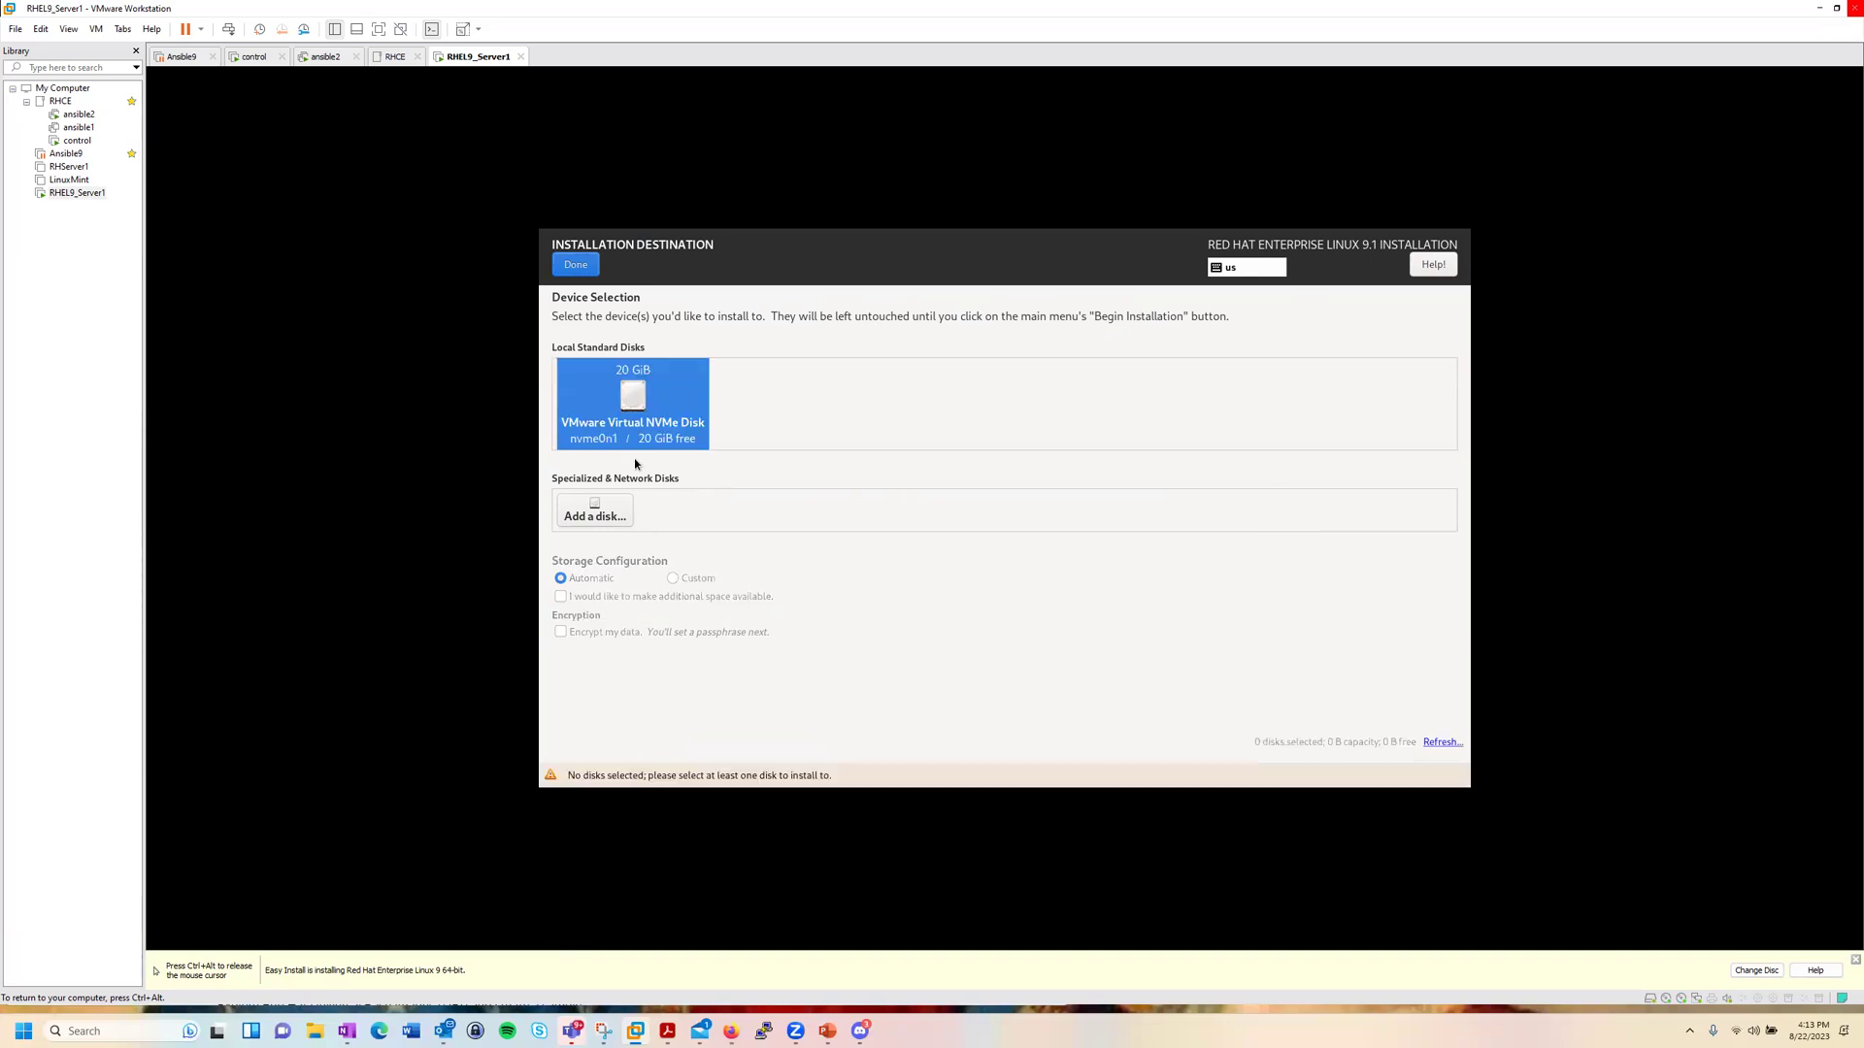
key(Num_Lock)
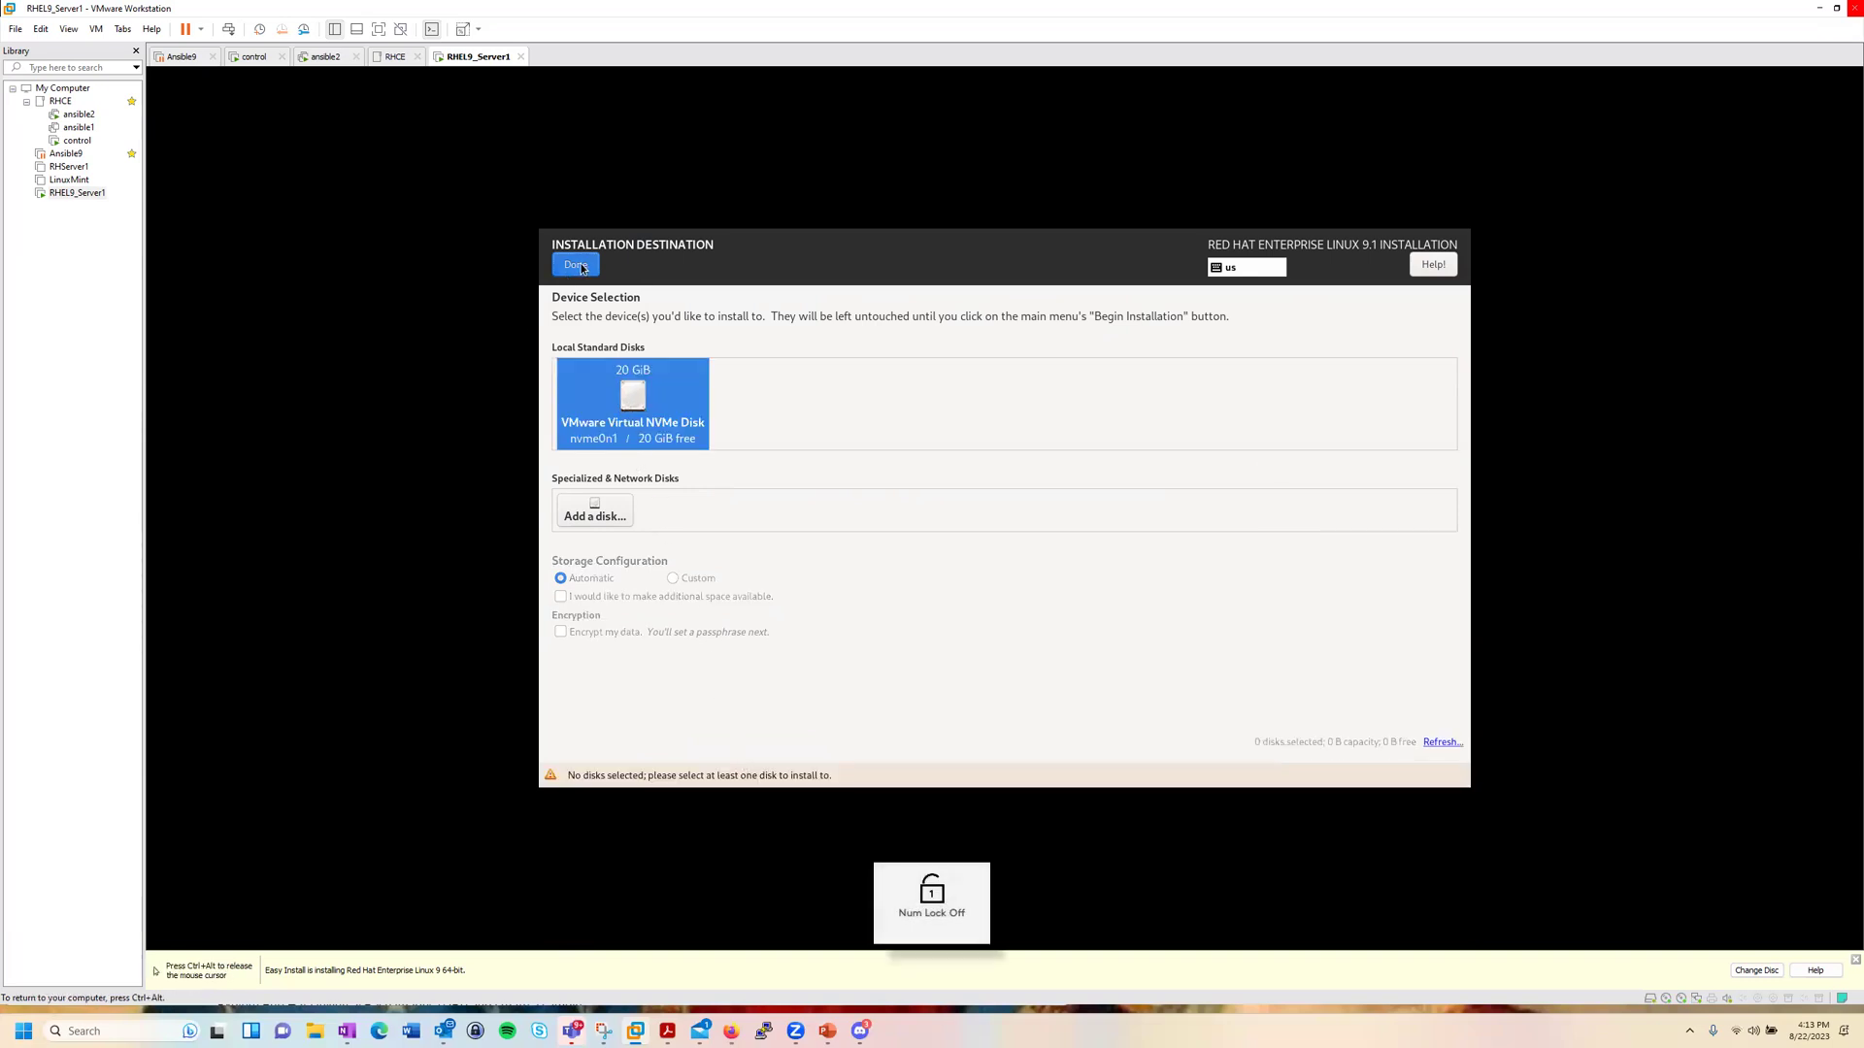
click(579, 265)
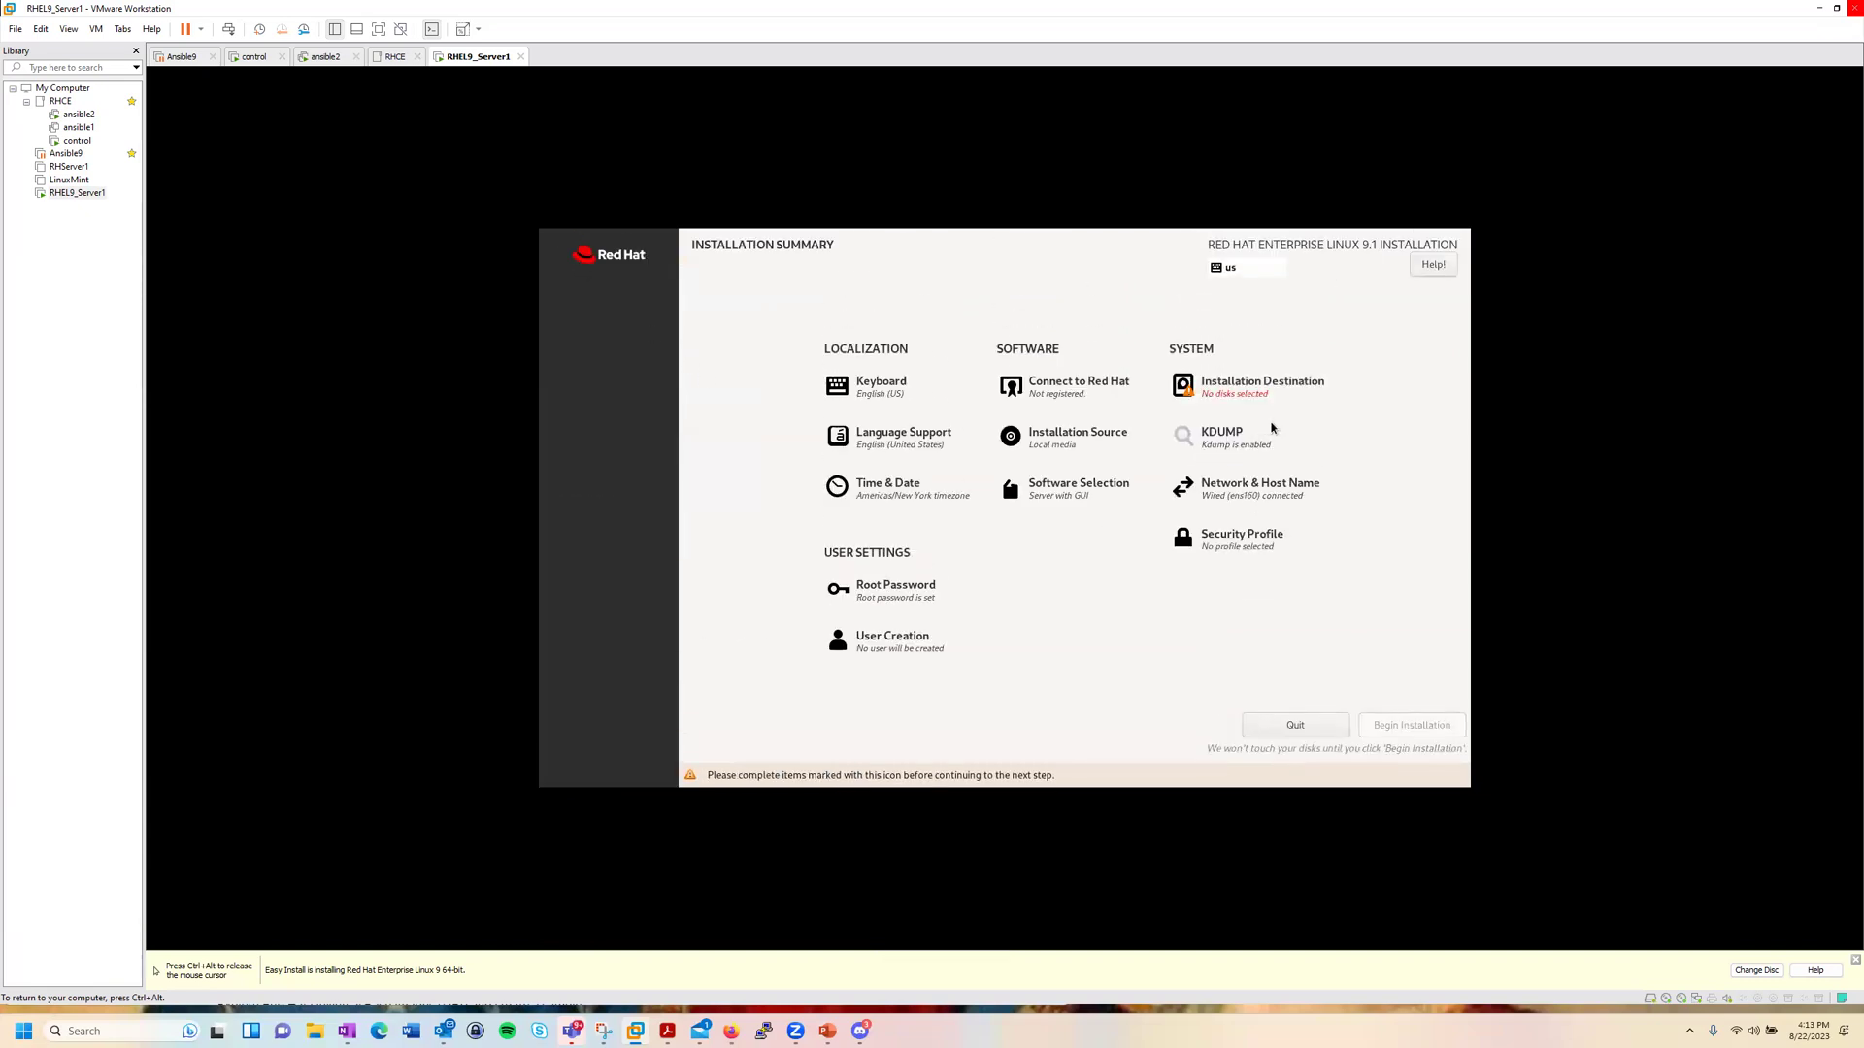
click(1257, 391)
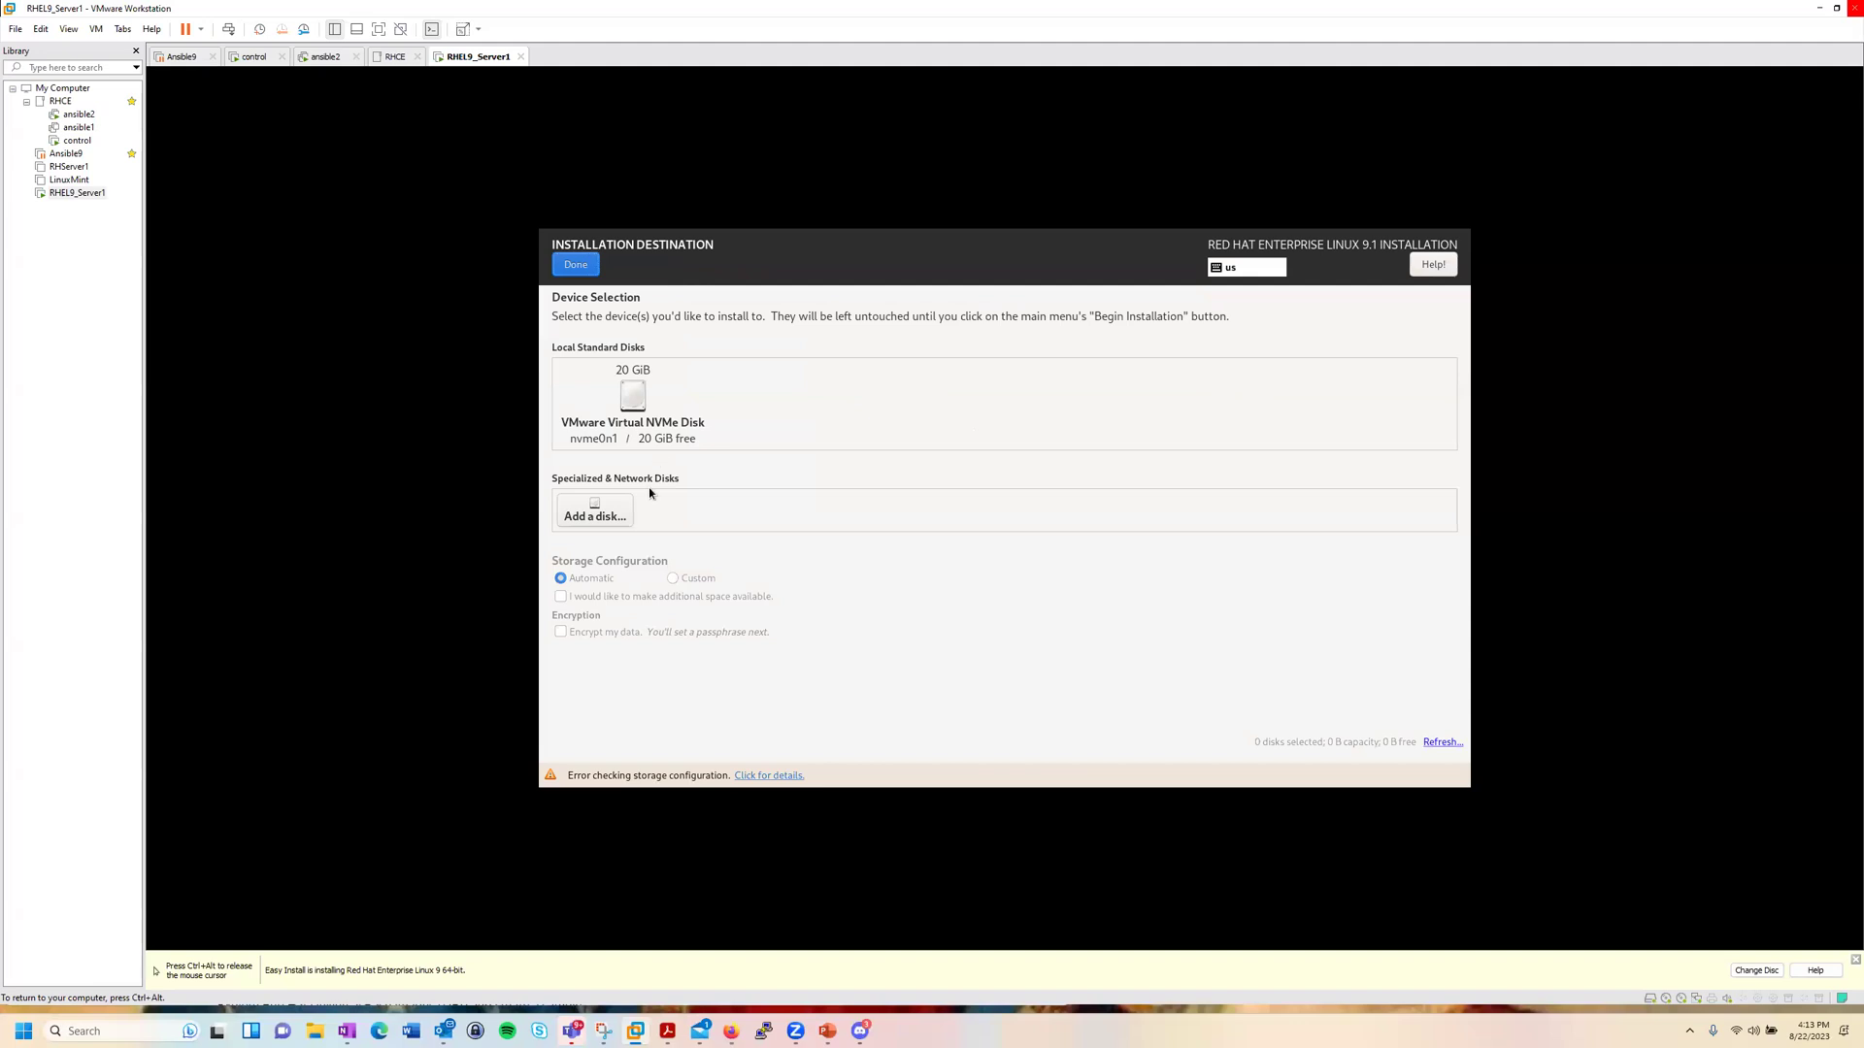
click(632, 401)
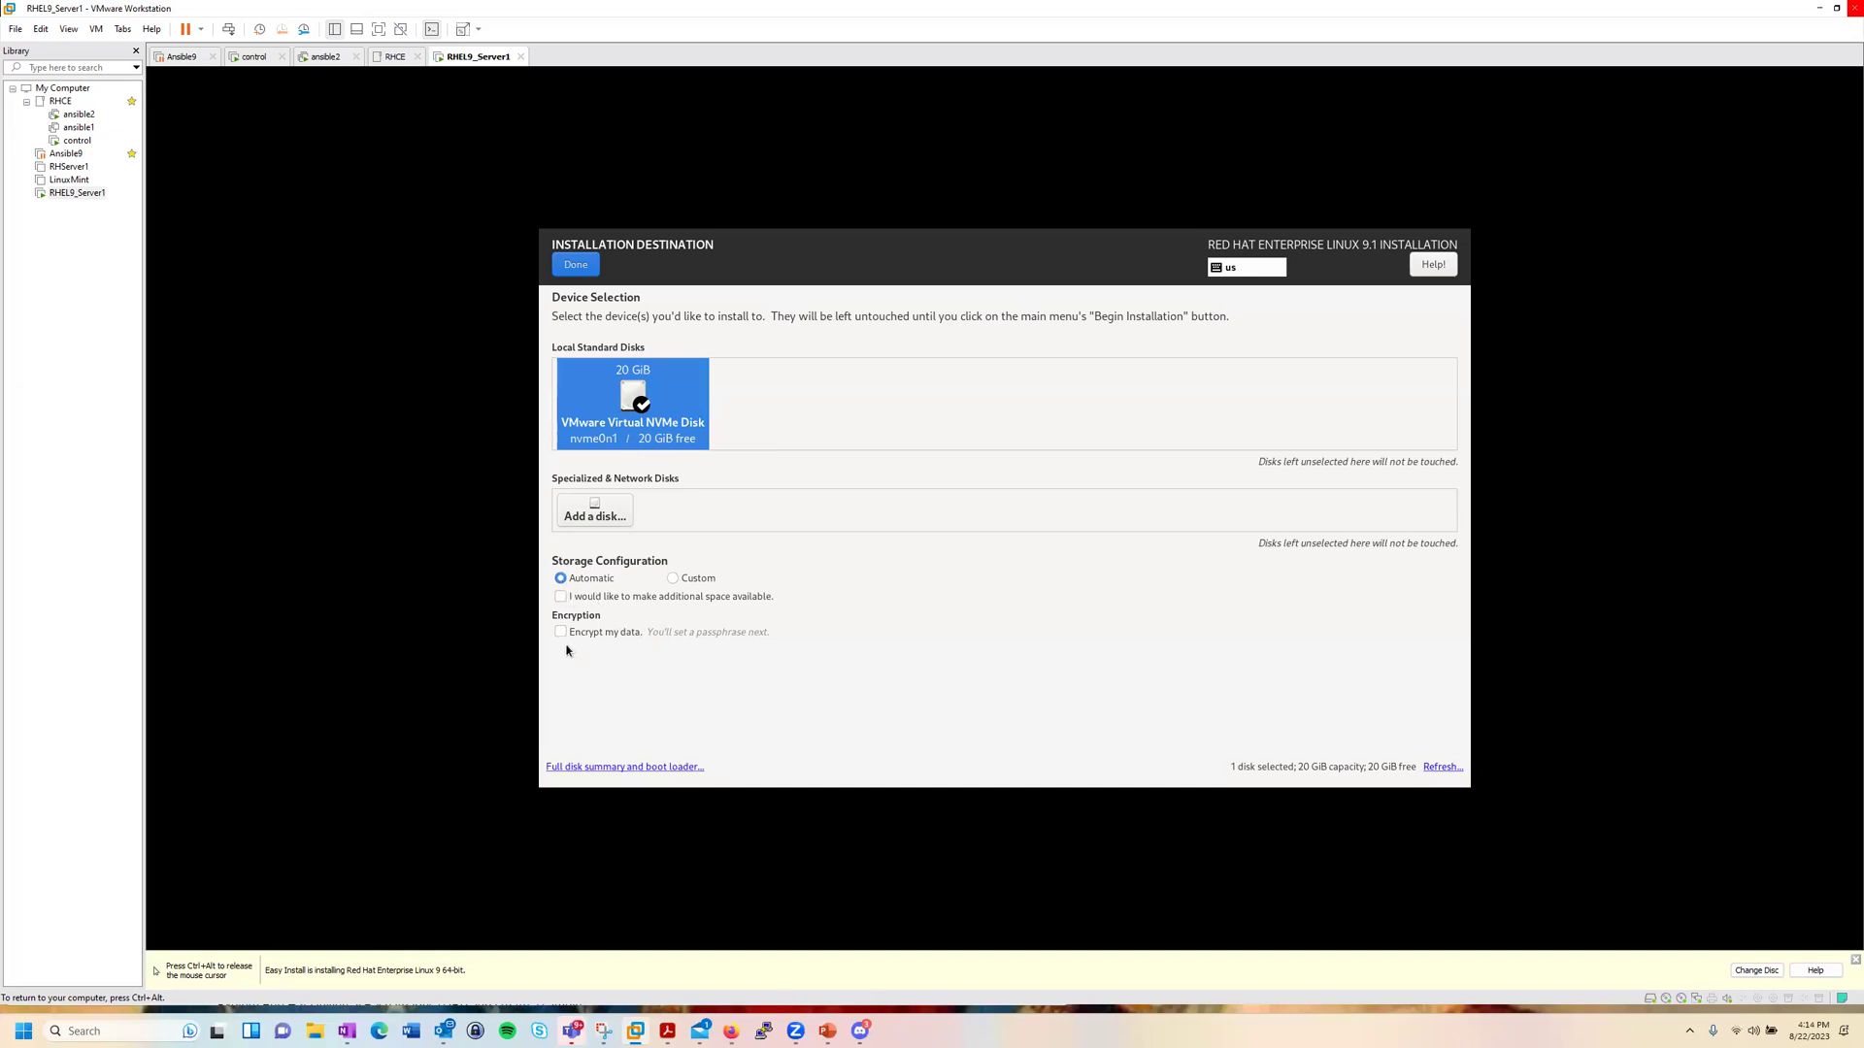
key(ctrl+alt)
click(437, 360)
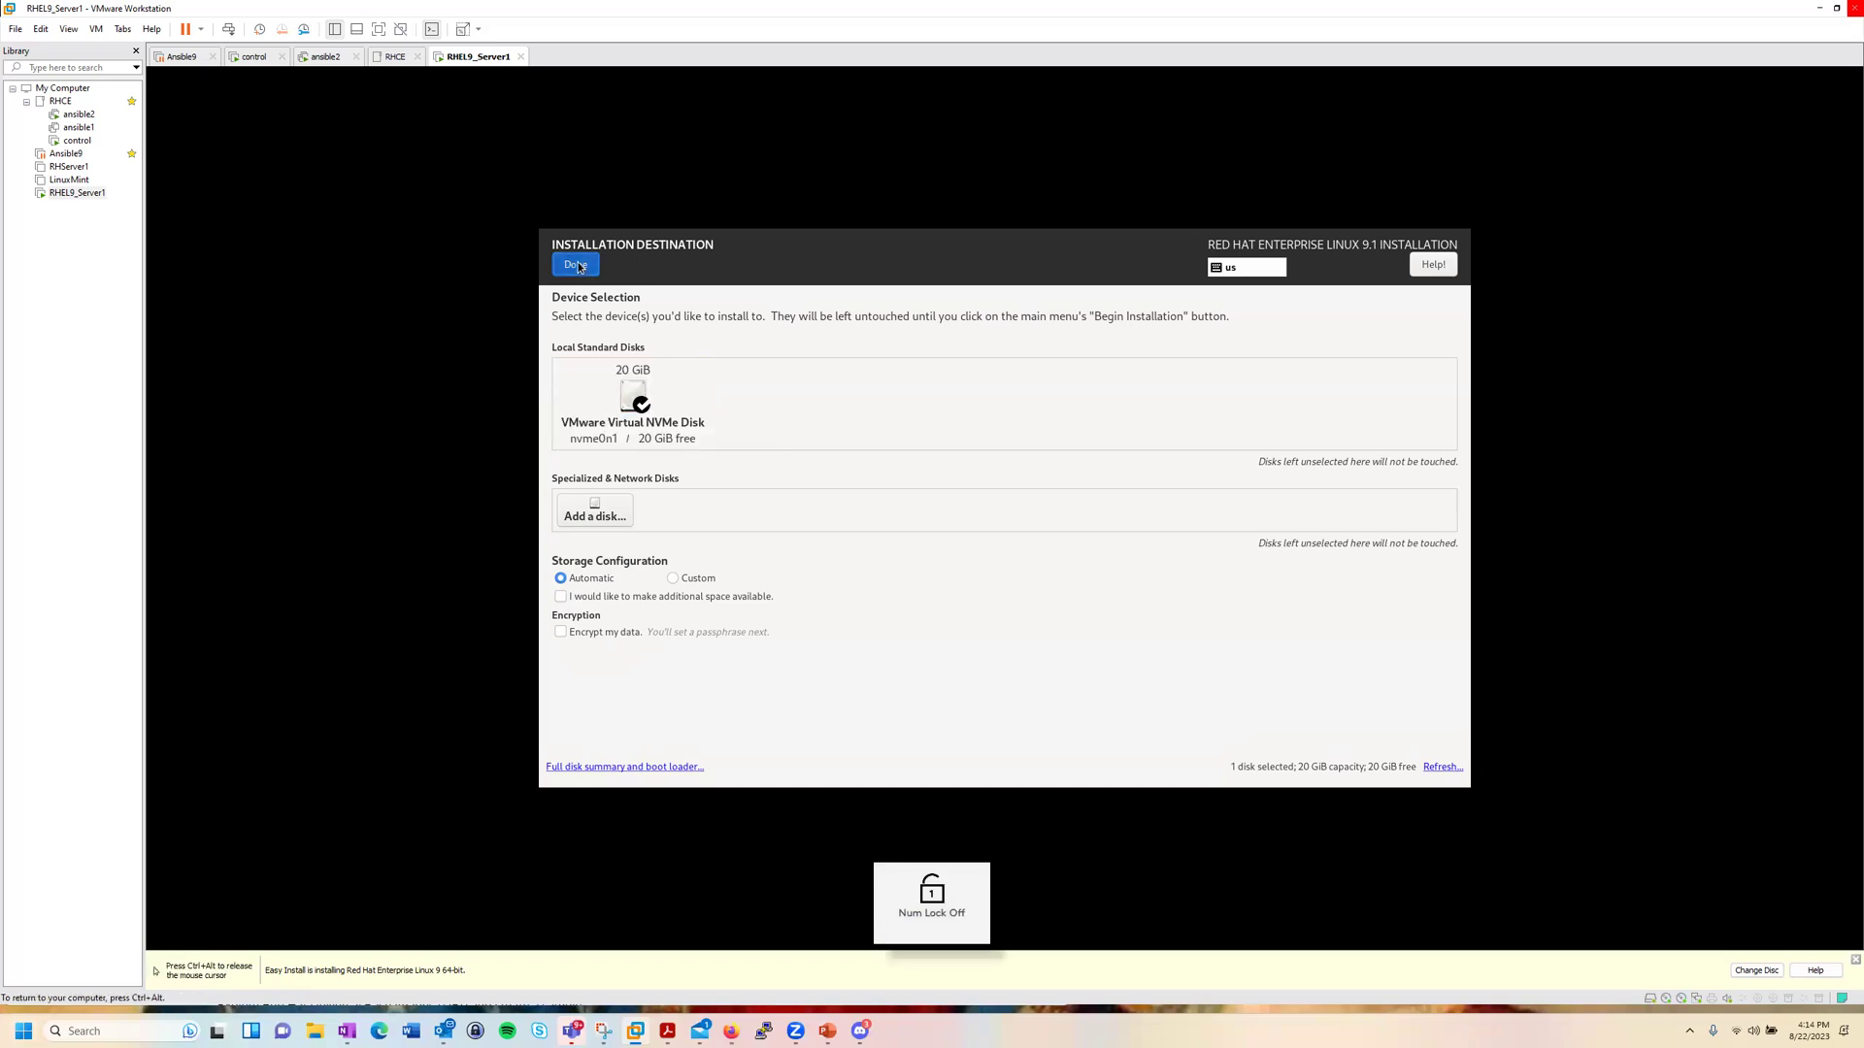
click(576, 265)
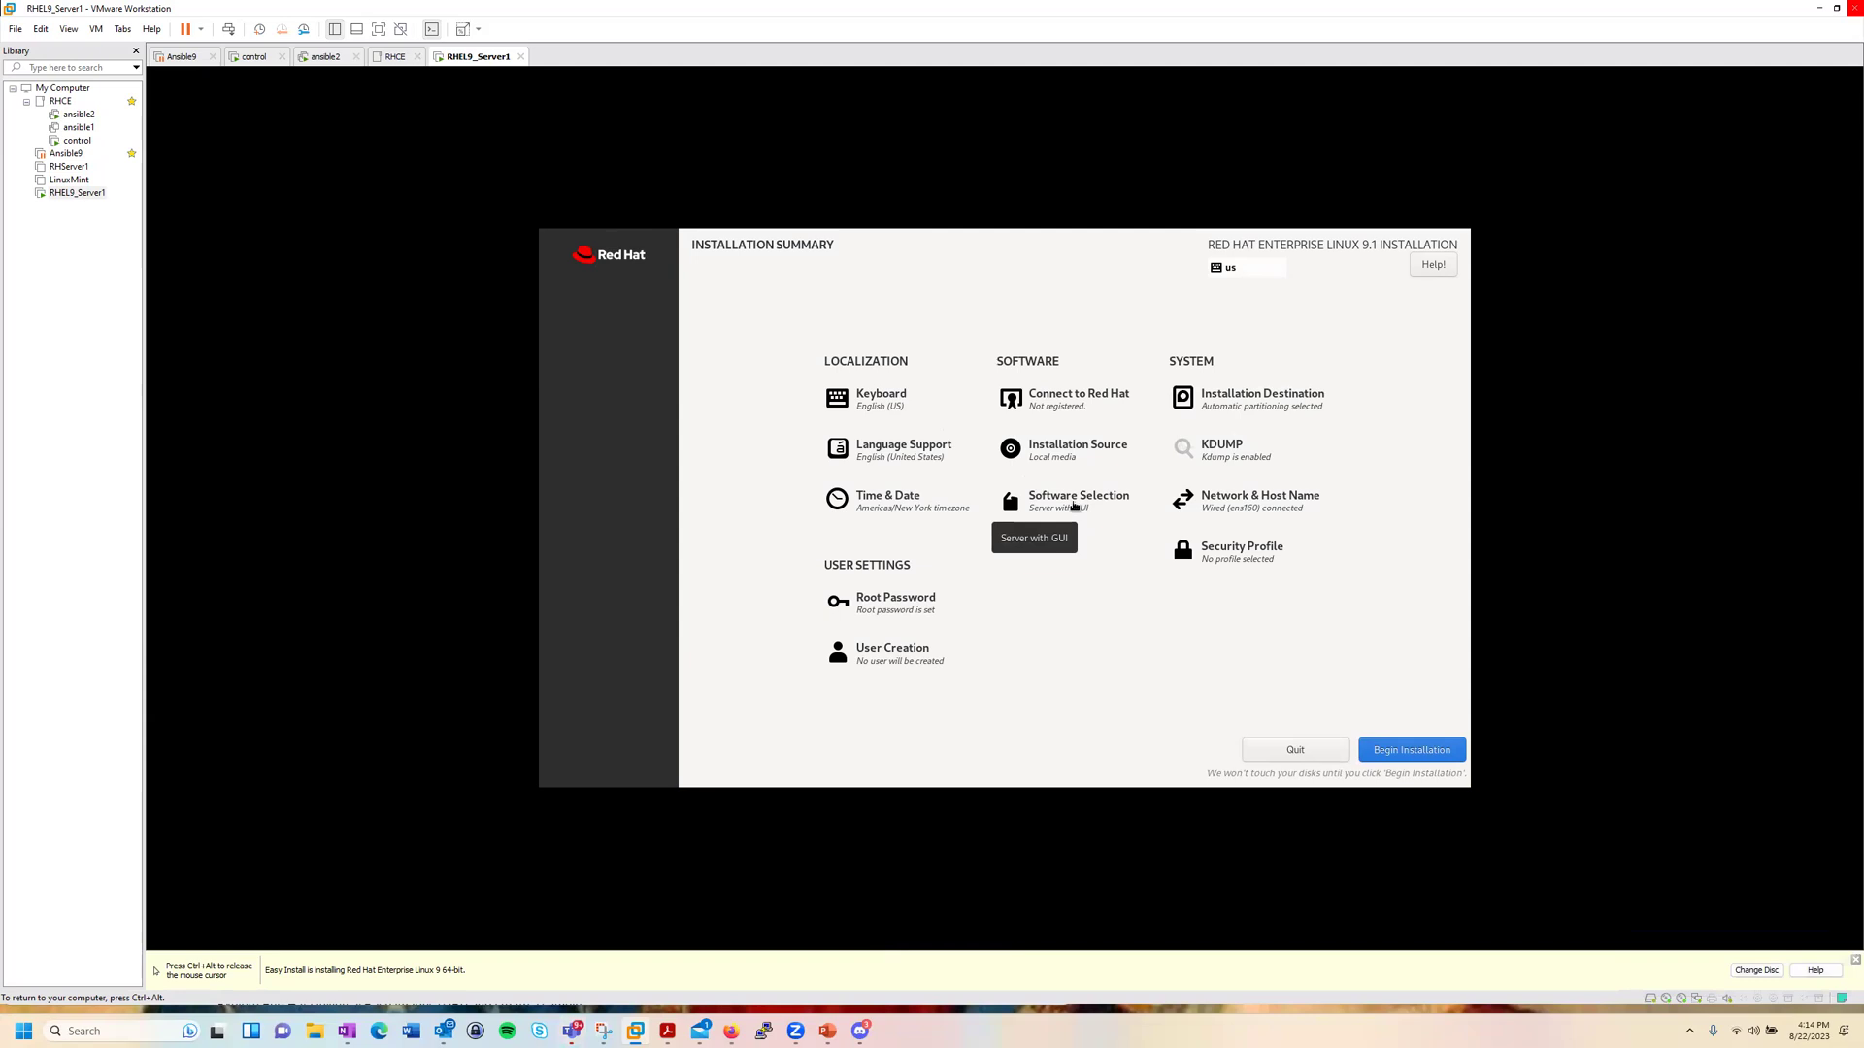
Step: Choose Minimal Install as the Software Selection base environment and return to the summary
click(1074, 505)
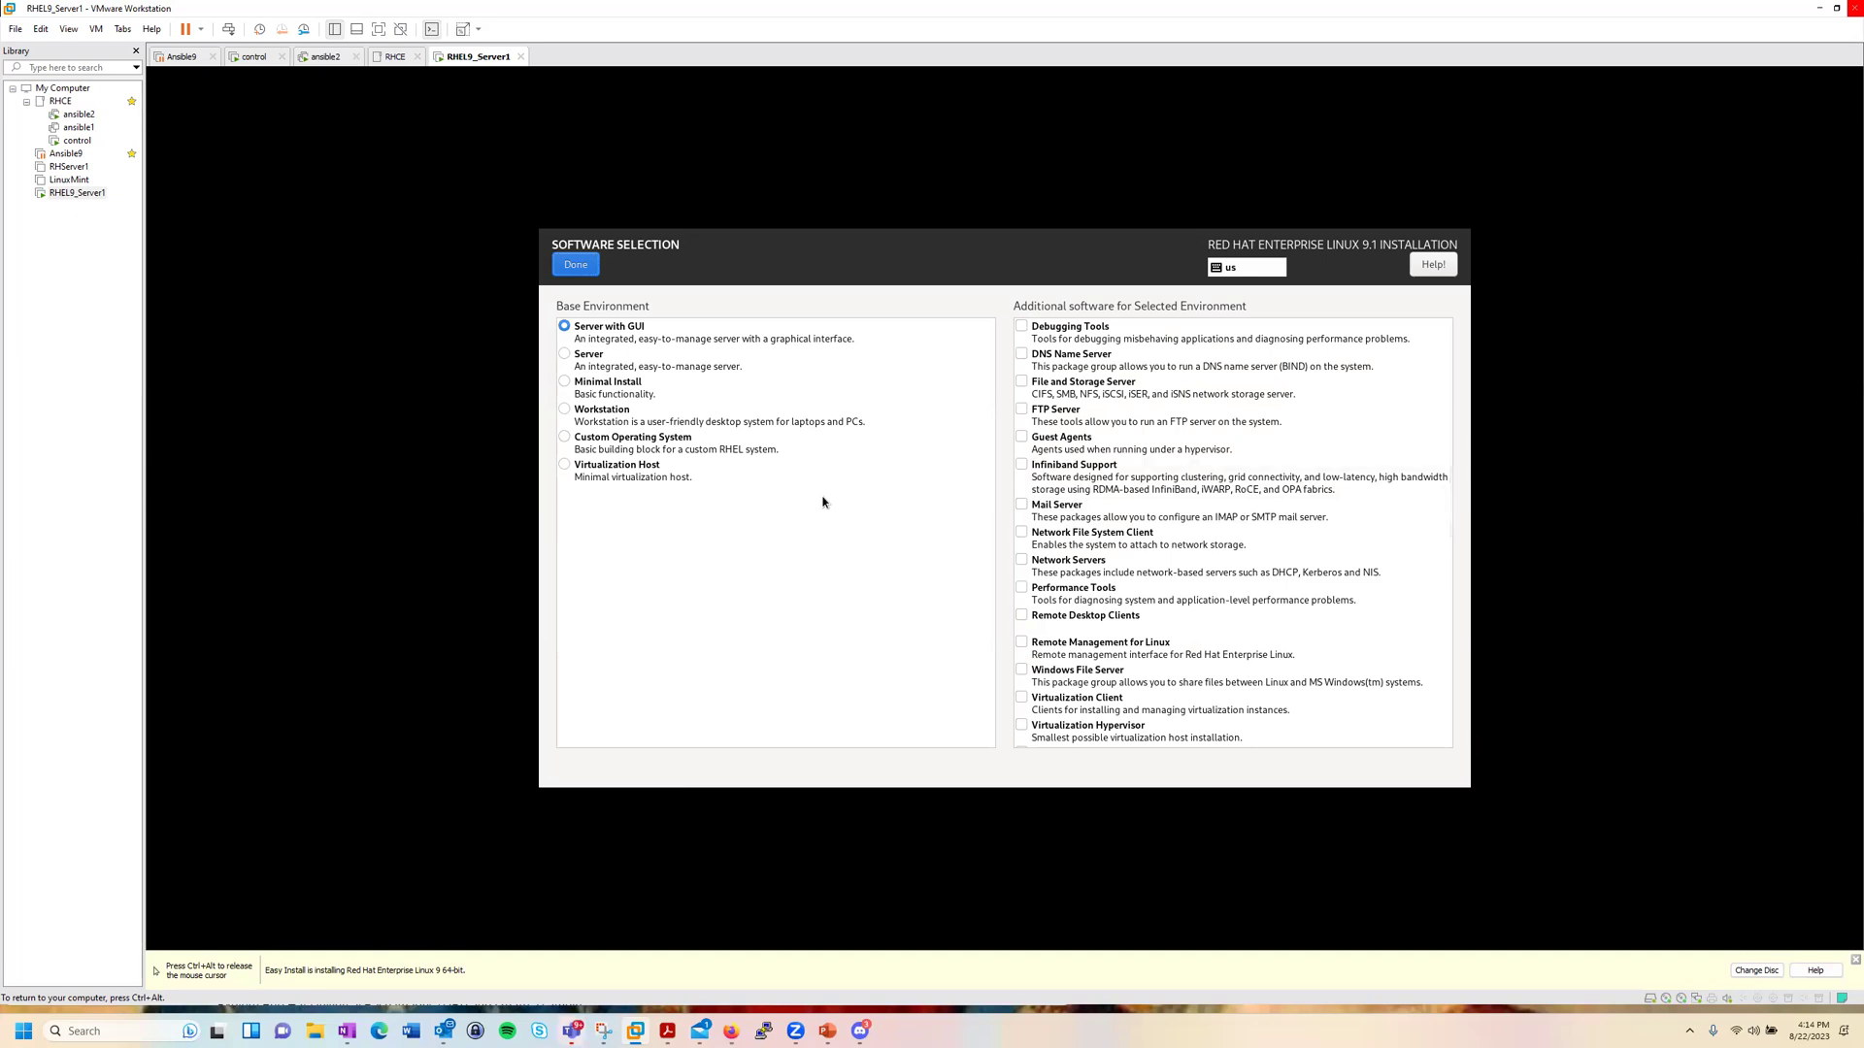
click(614, 388)
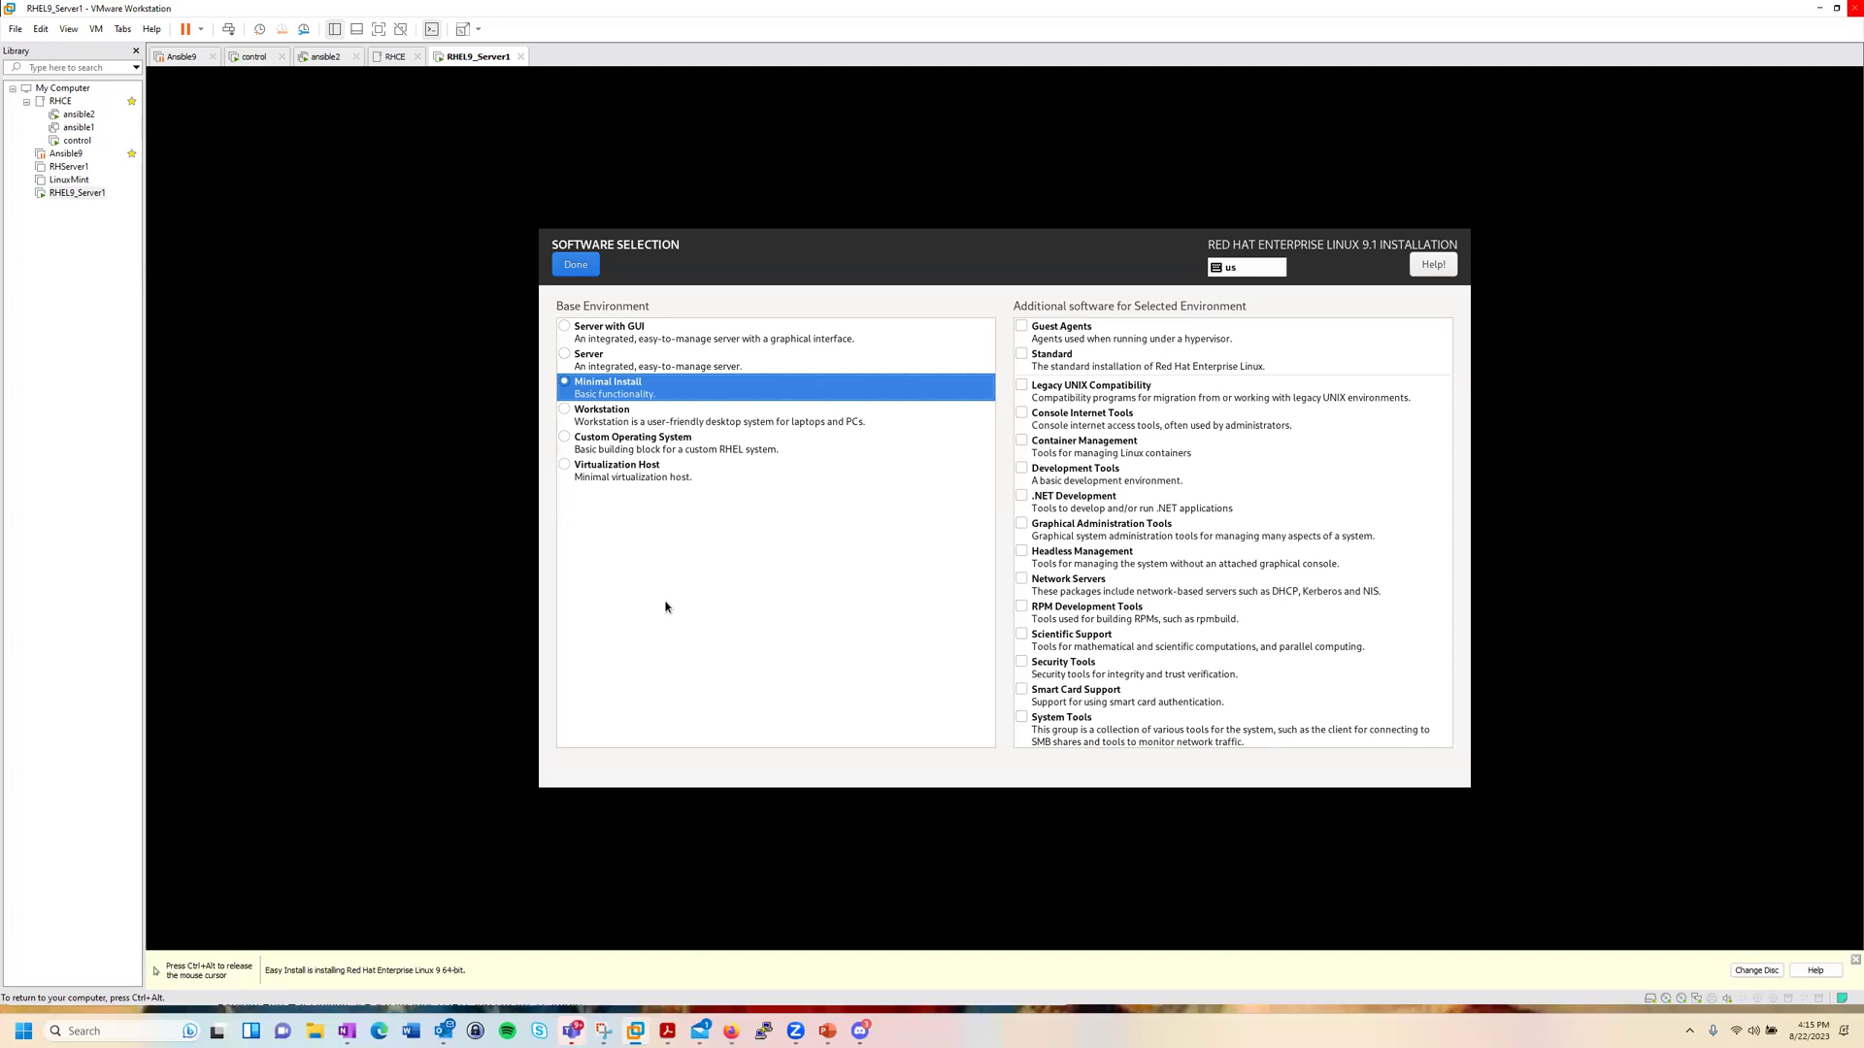
click(565, 331)
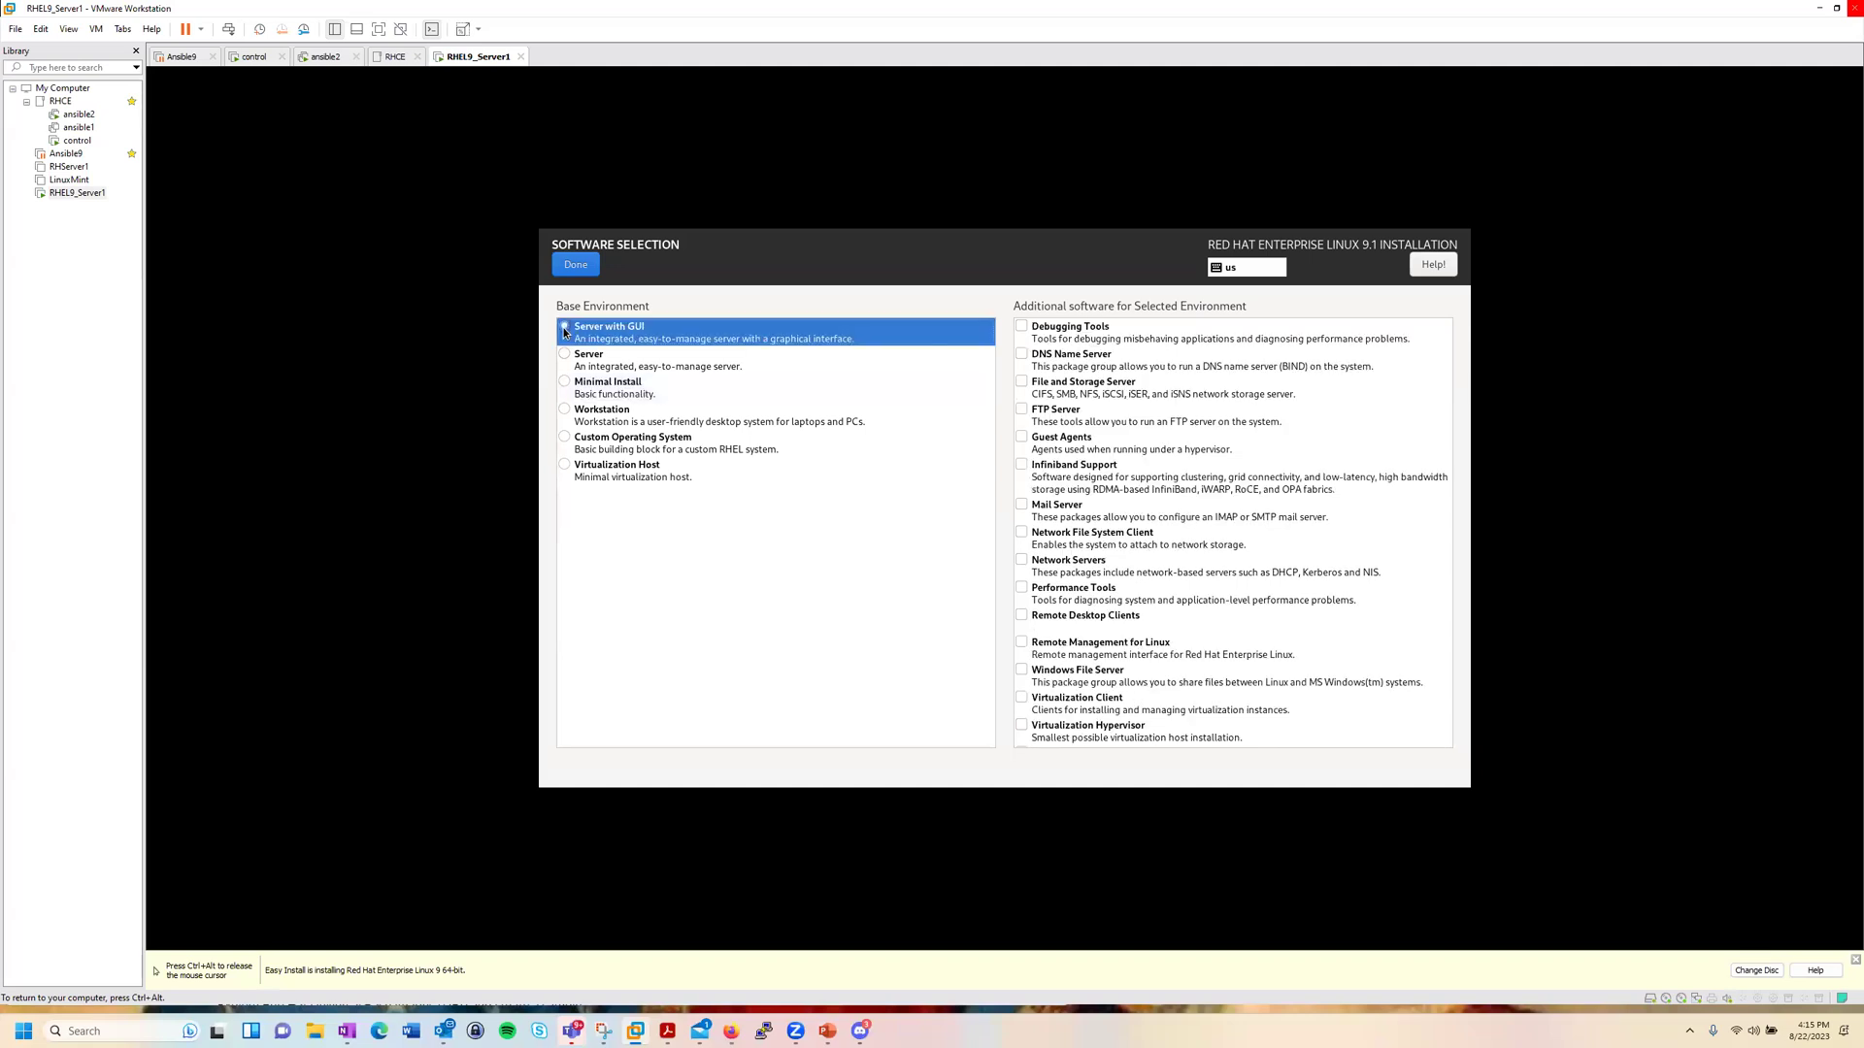
click(564, 383)
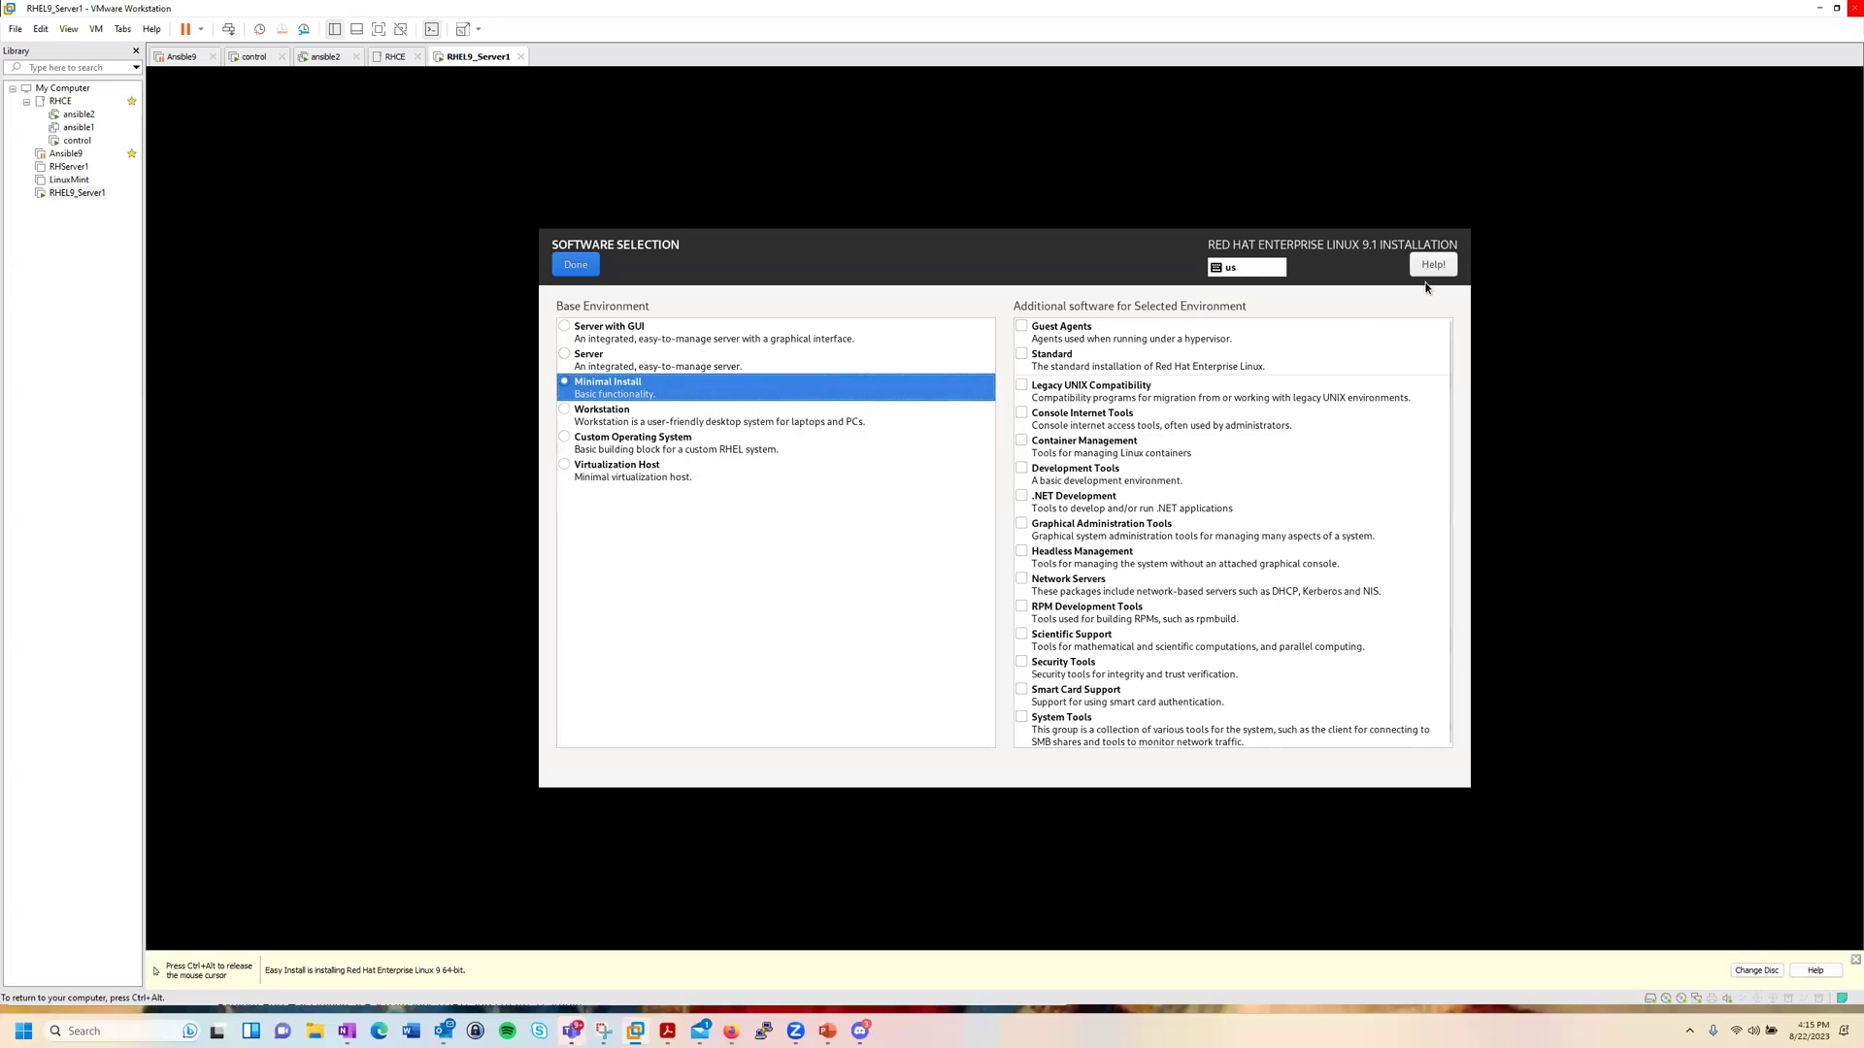
click(577, 267)
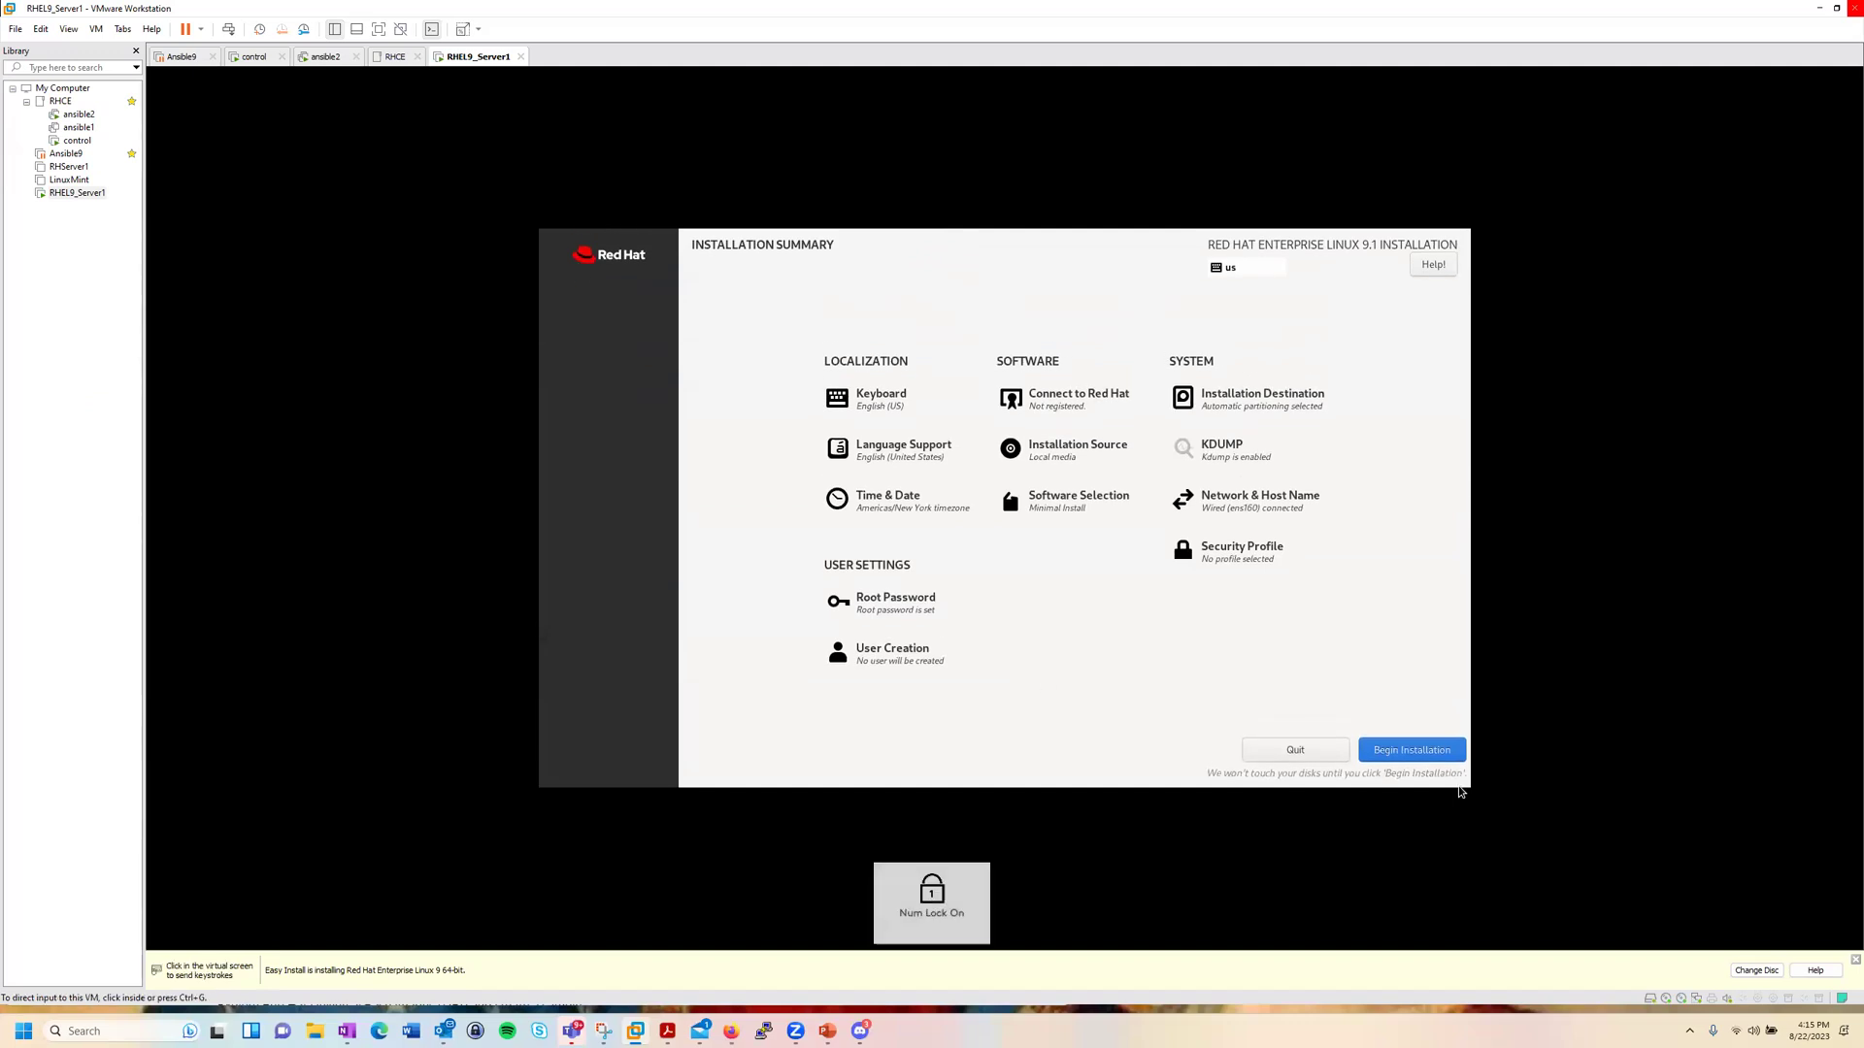
Step: Begin the RHEL 9.1 installation and let it finish at the localhost login prompt
click(1424, 752)
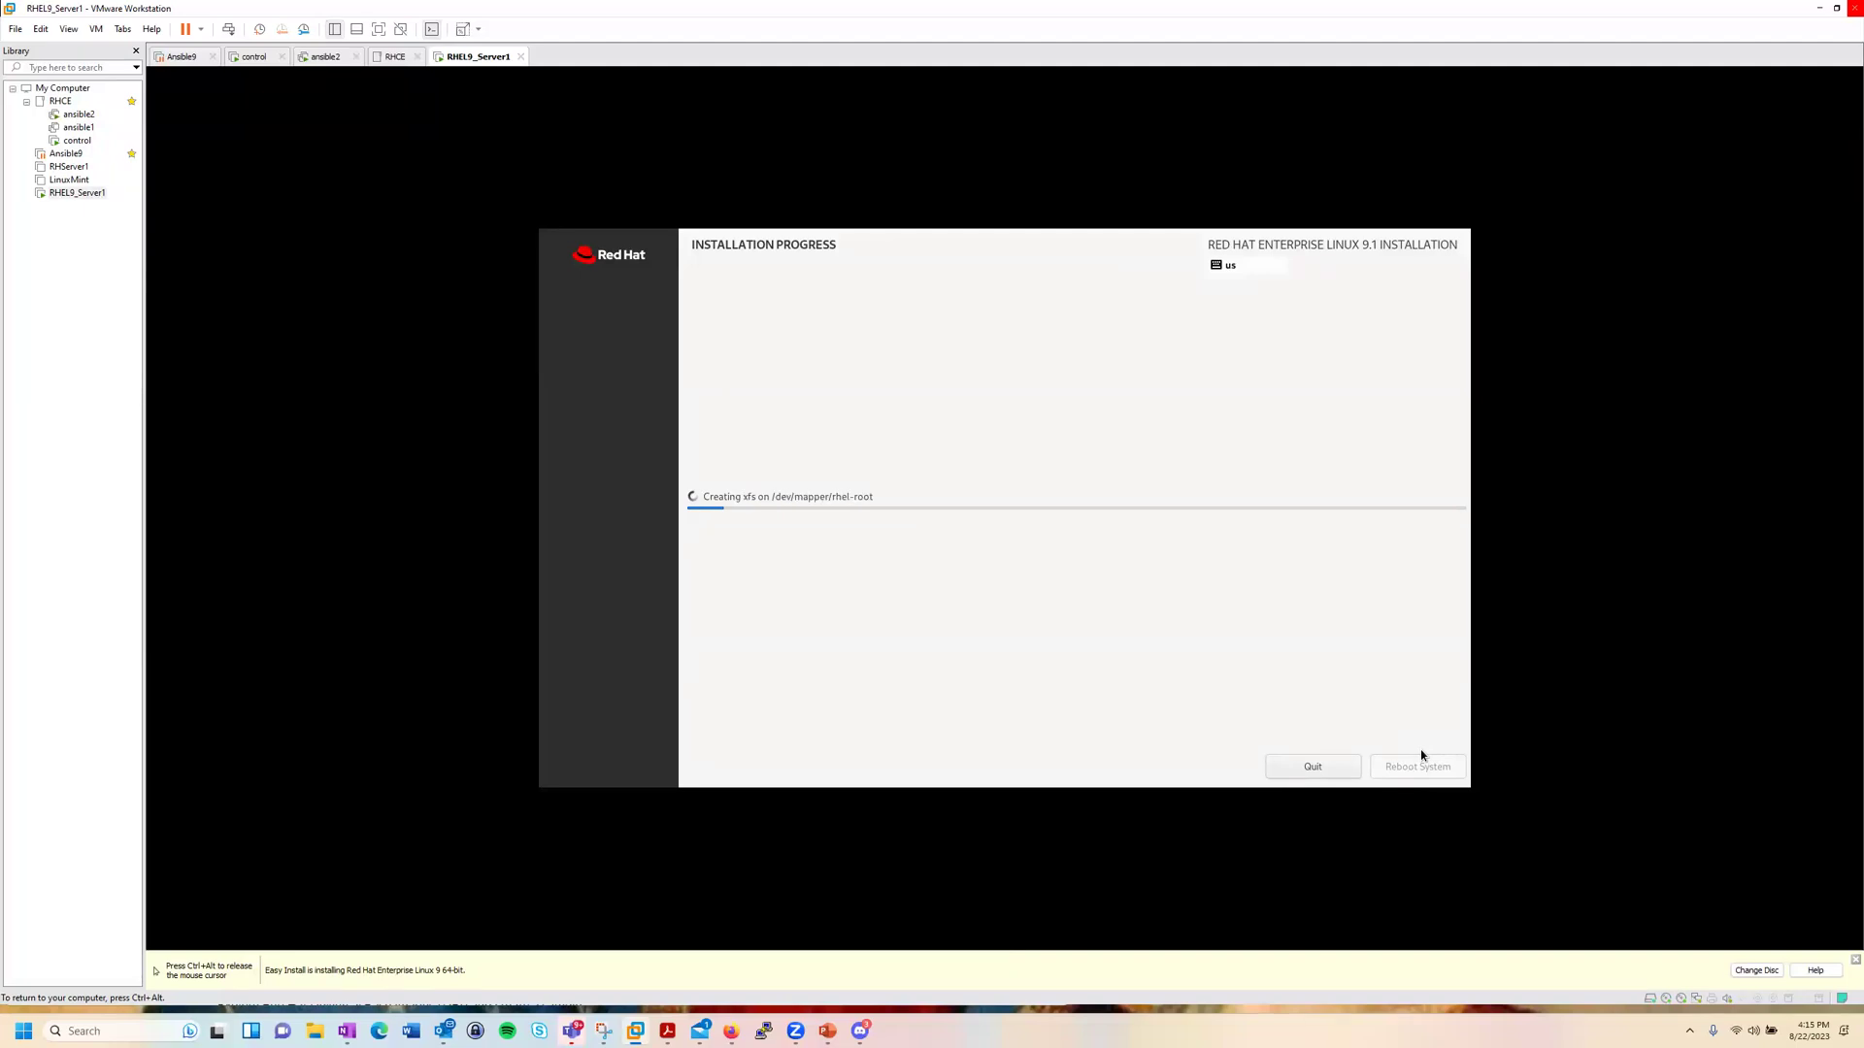
key(ctrl+alt)
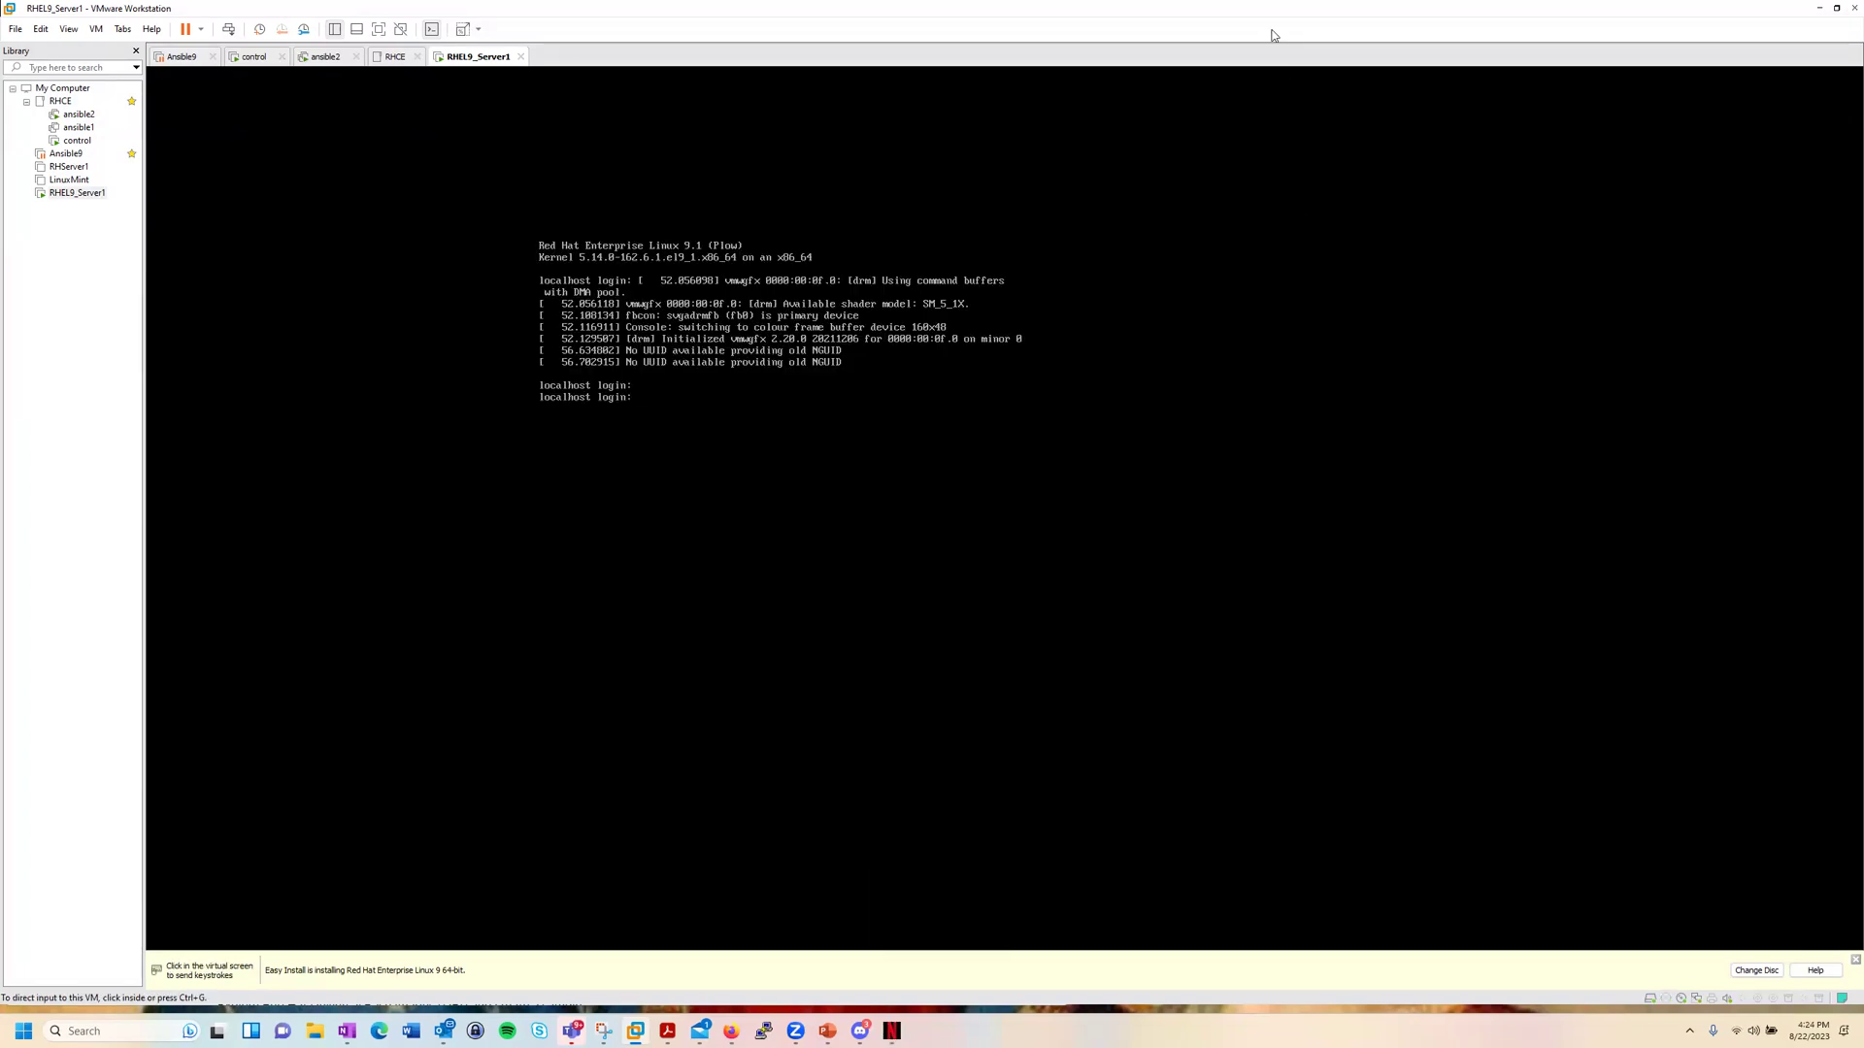
Step: Enter root as the login name at the VM console
click(707, 421)
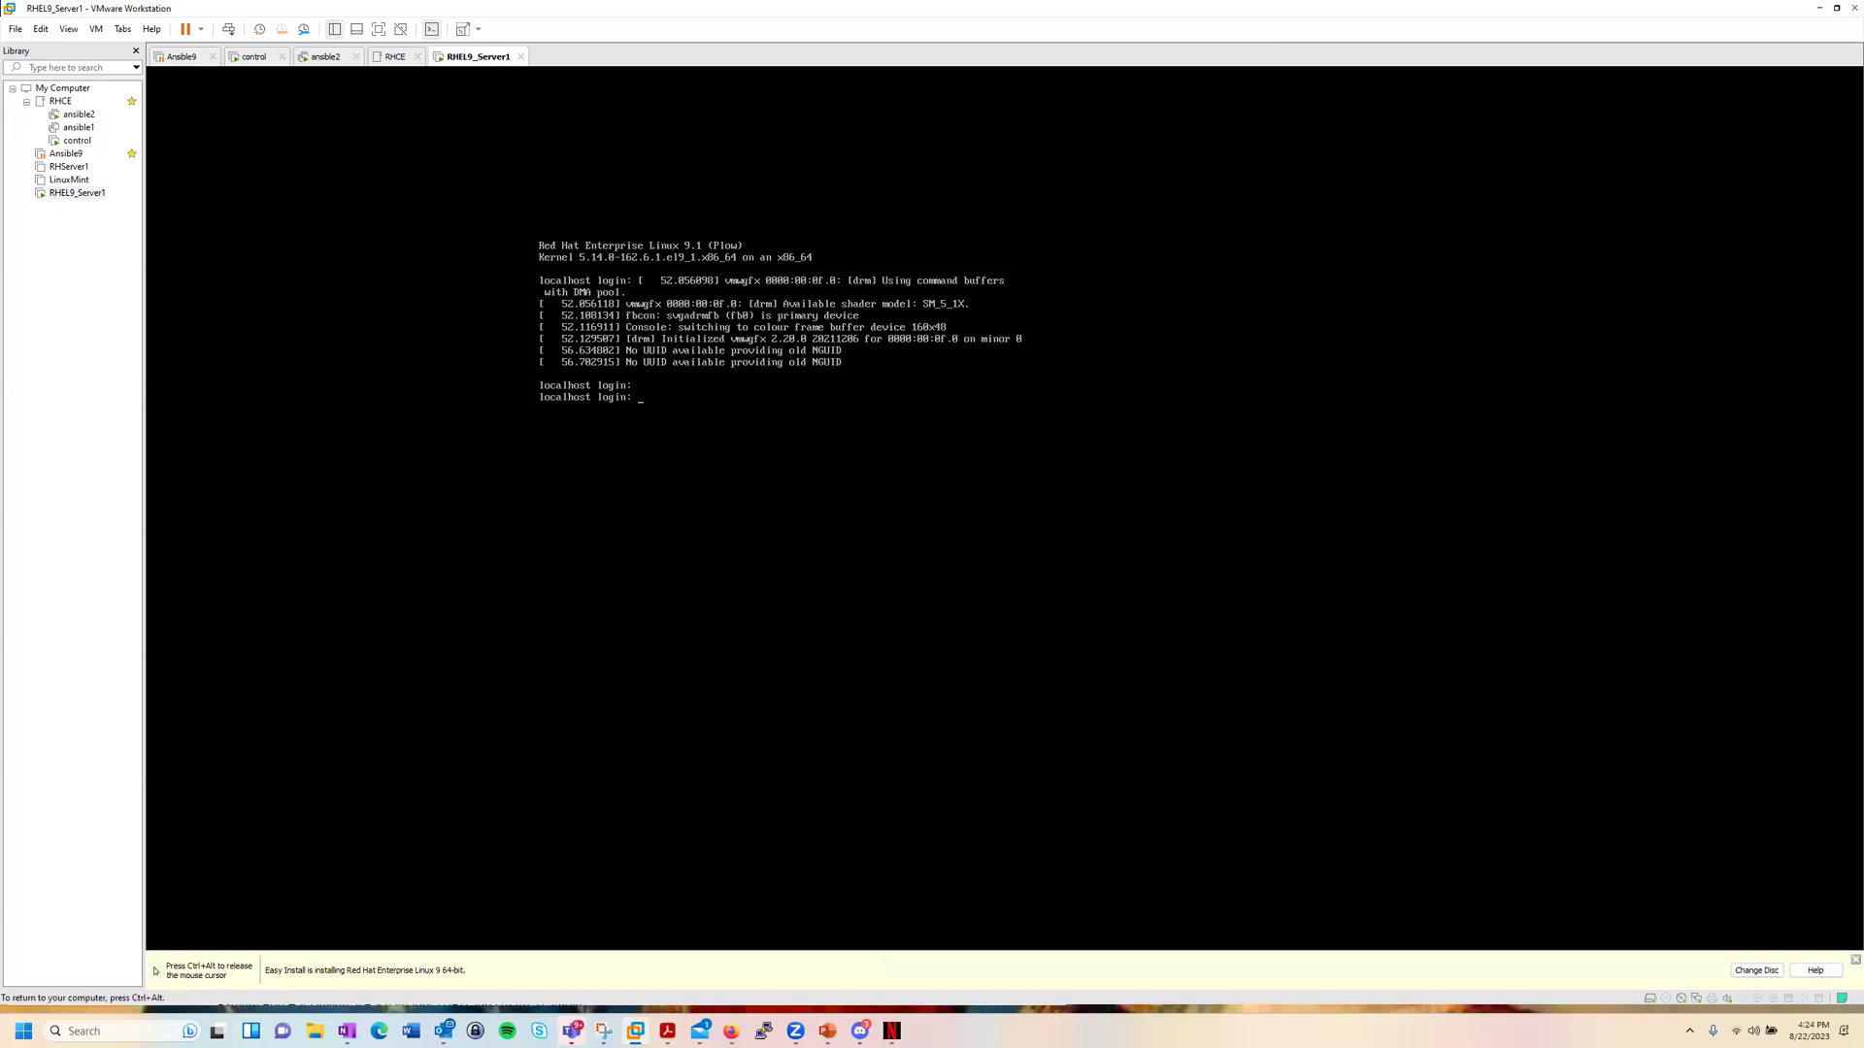
text(root)
key(Return)
Step: Submit the root password and run 'ip add', showing ens160 at 192.168.1.17/24
key(Return)
text(tui)
key(BackSpace)
key(BackSpace)
key(BackSpace)
key(BackSpace)
key(BackSpace)
text(ip add)
key(Return)
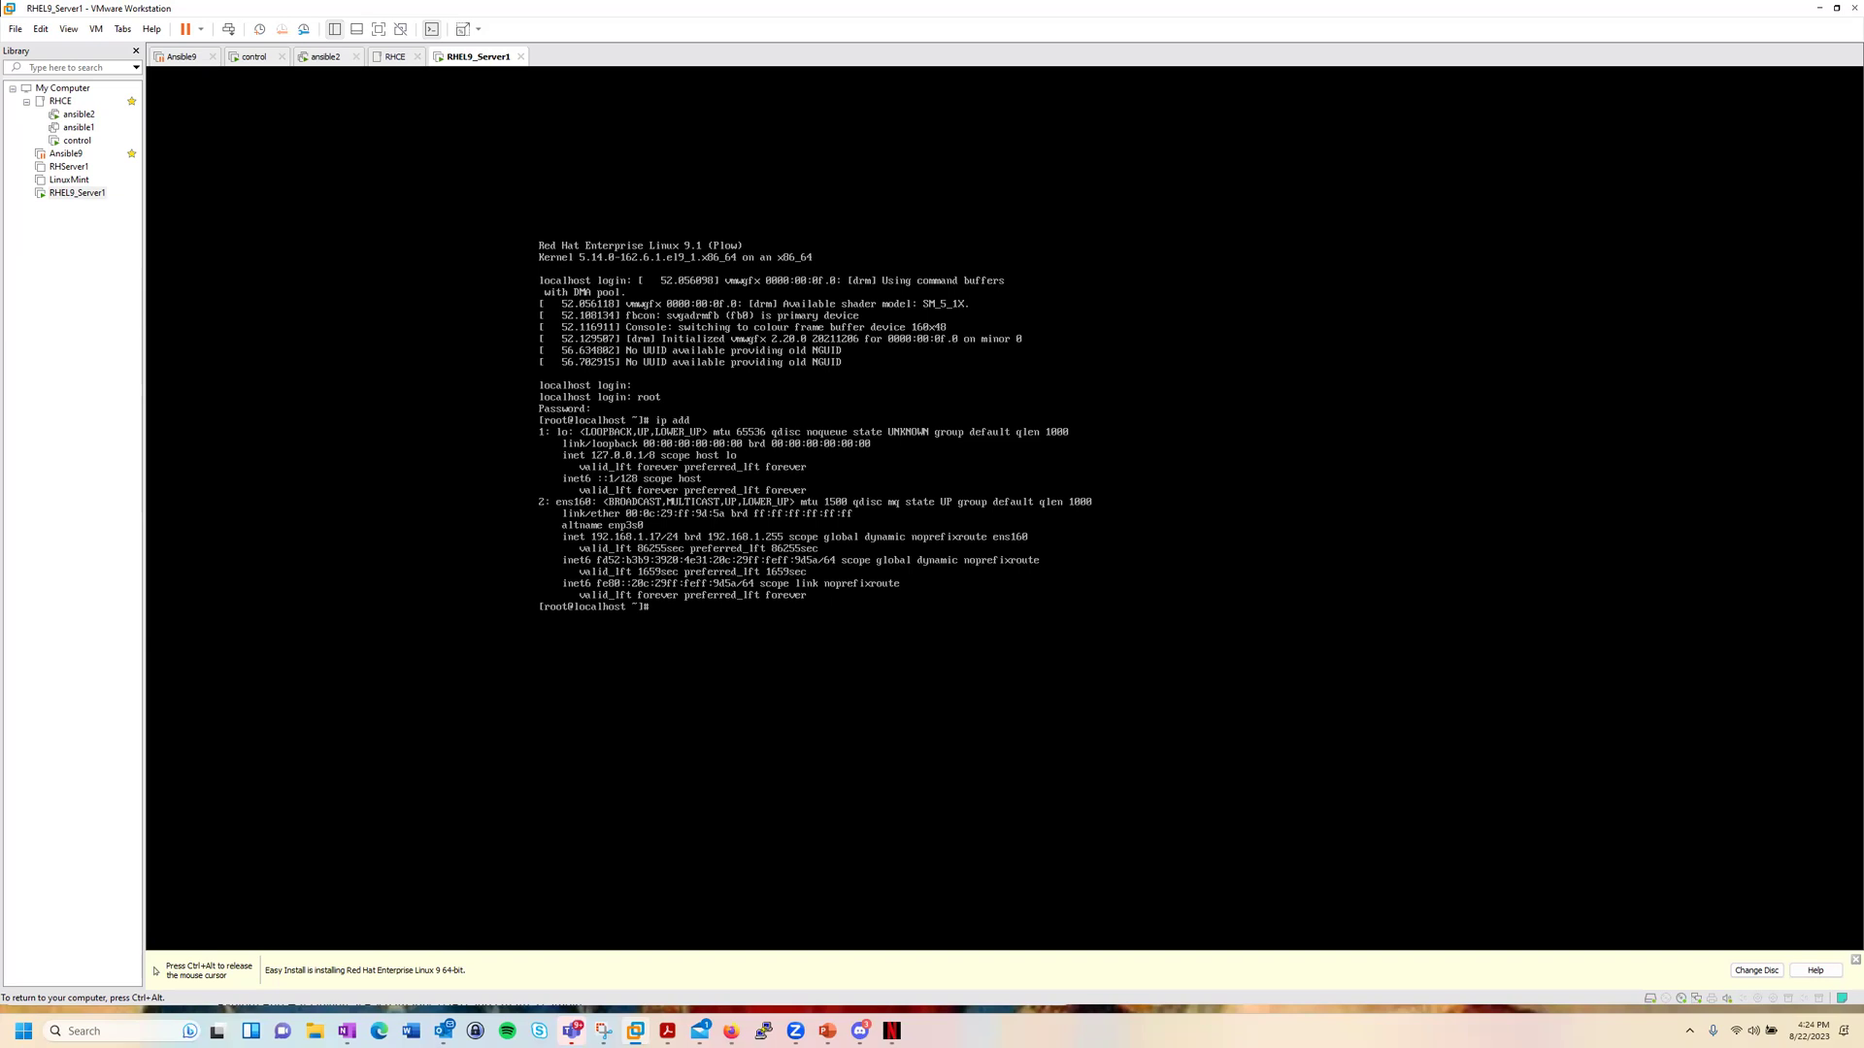
key(Num_Lock)
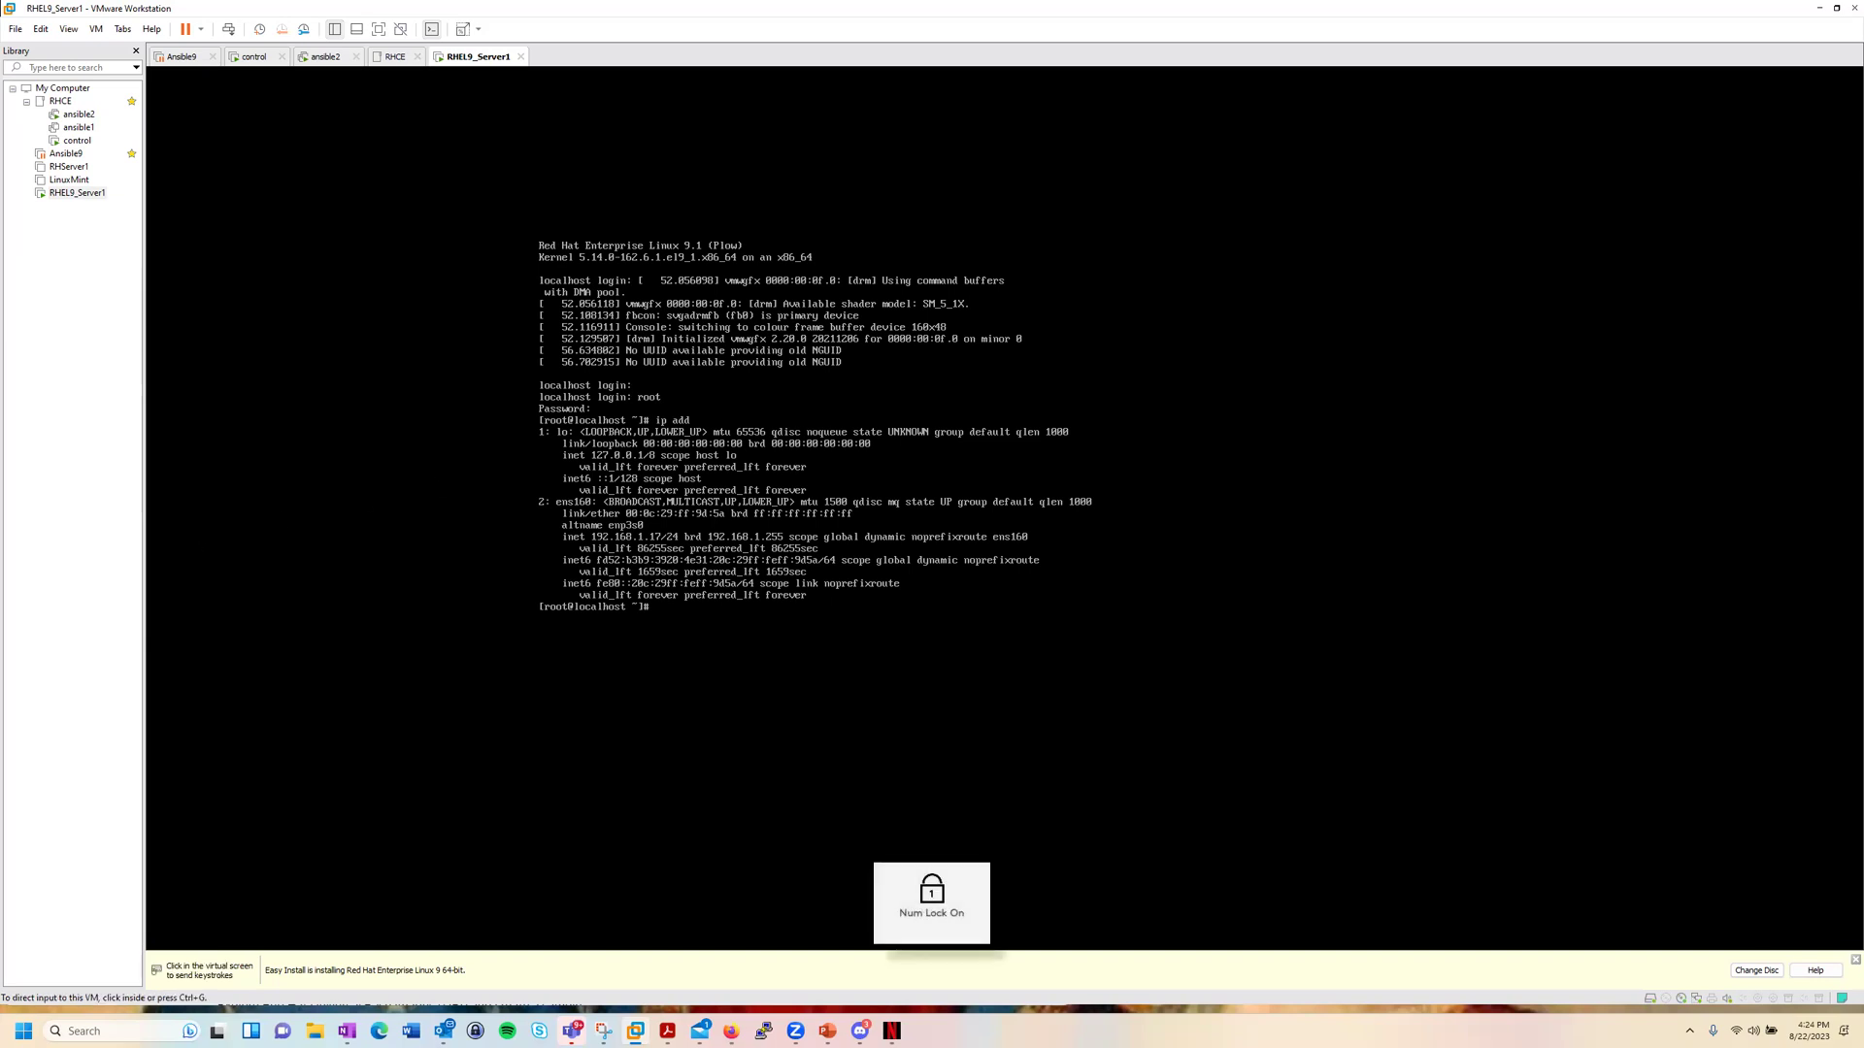
key(ctrl+alt)
click(494, 496)
key(Num_Lock)
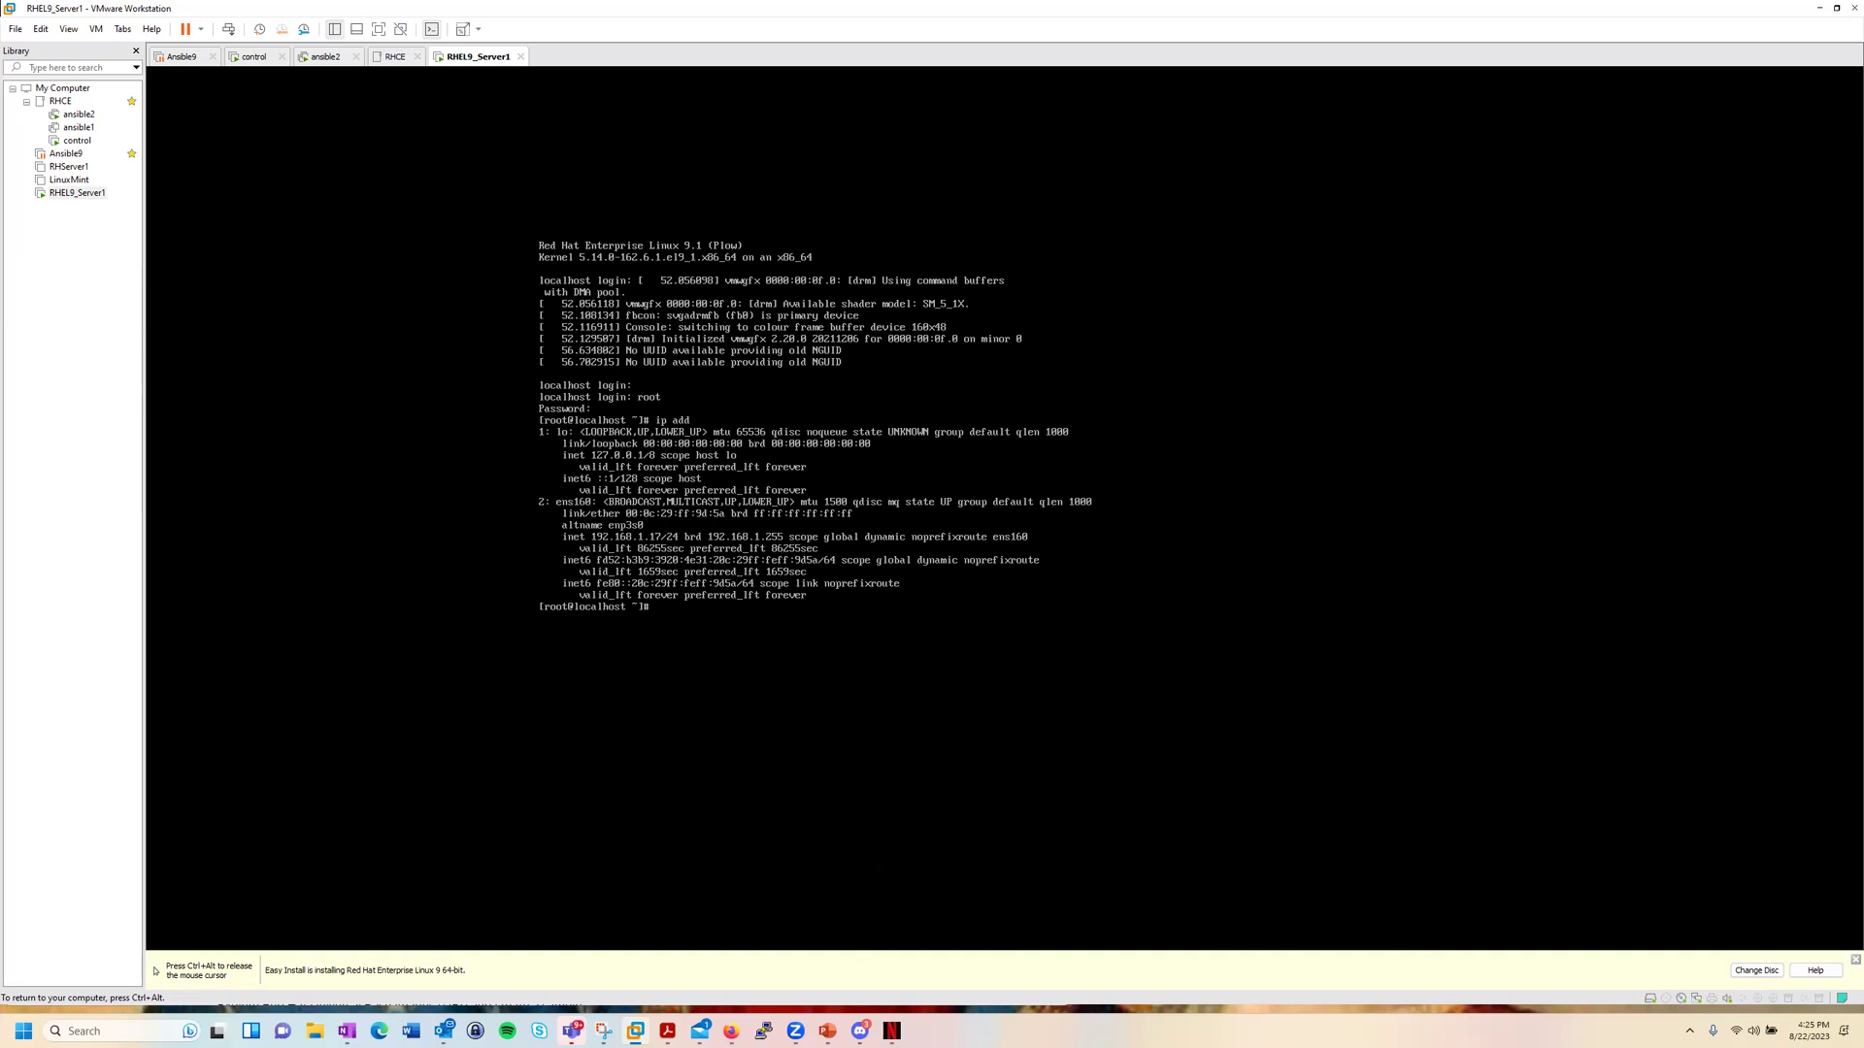
Step: Ping google.com until 9 of 9 replies with 0% loss, then launch nmtui
text(ping google.com)
key(Return)
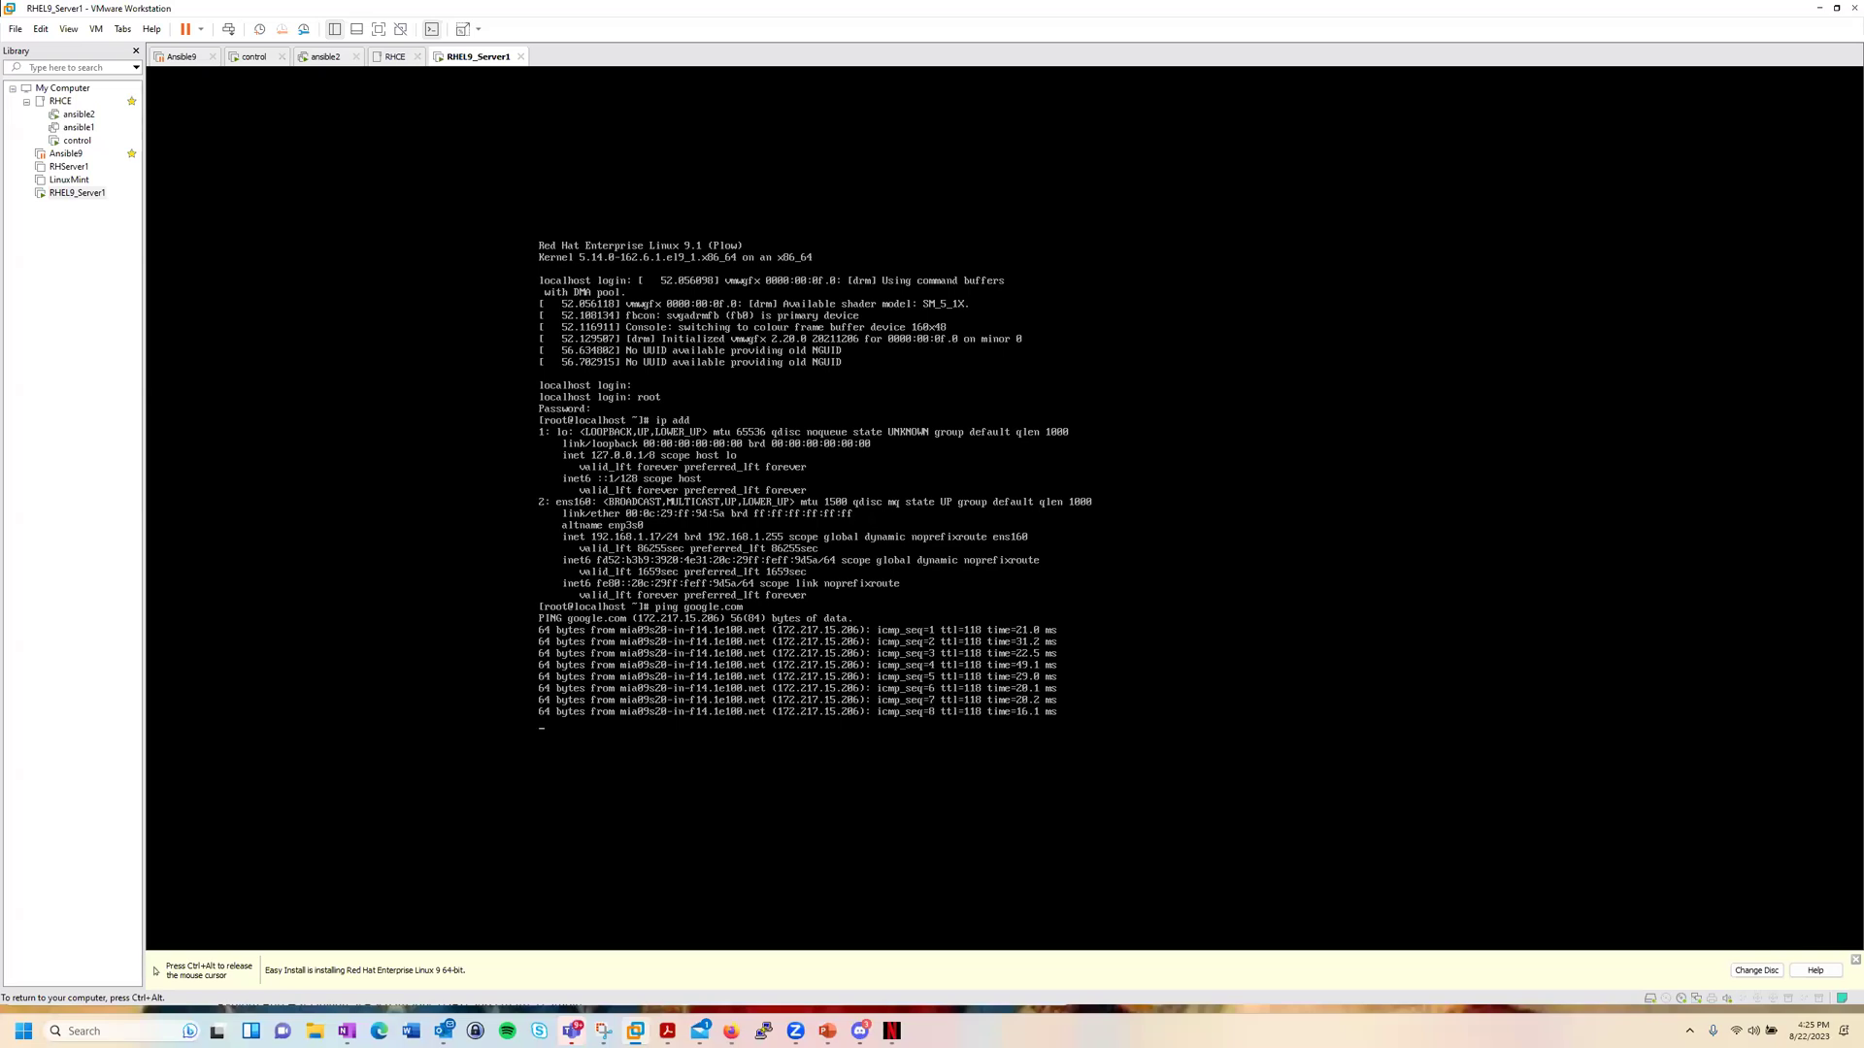
key(ctrl+c)
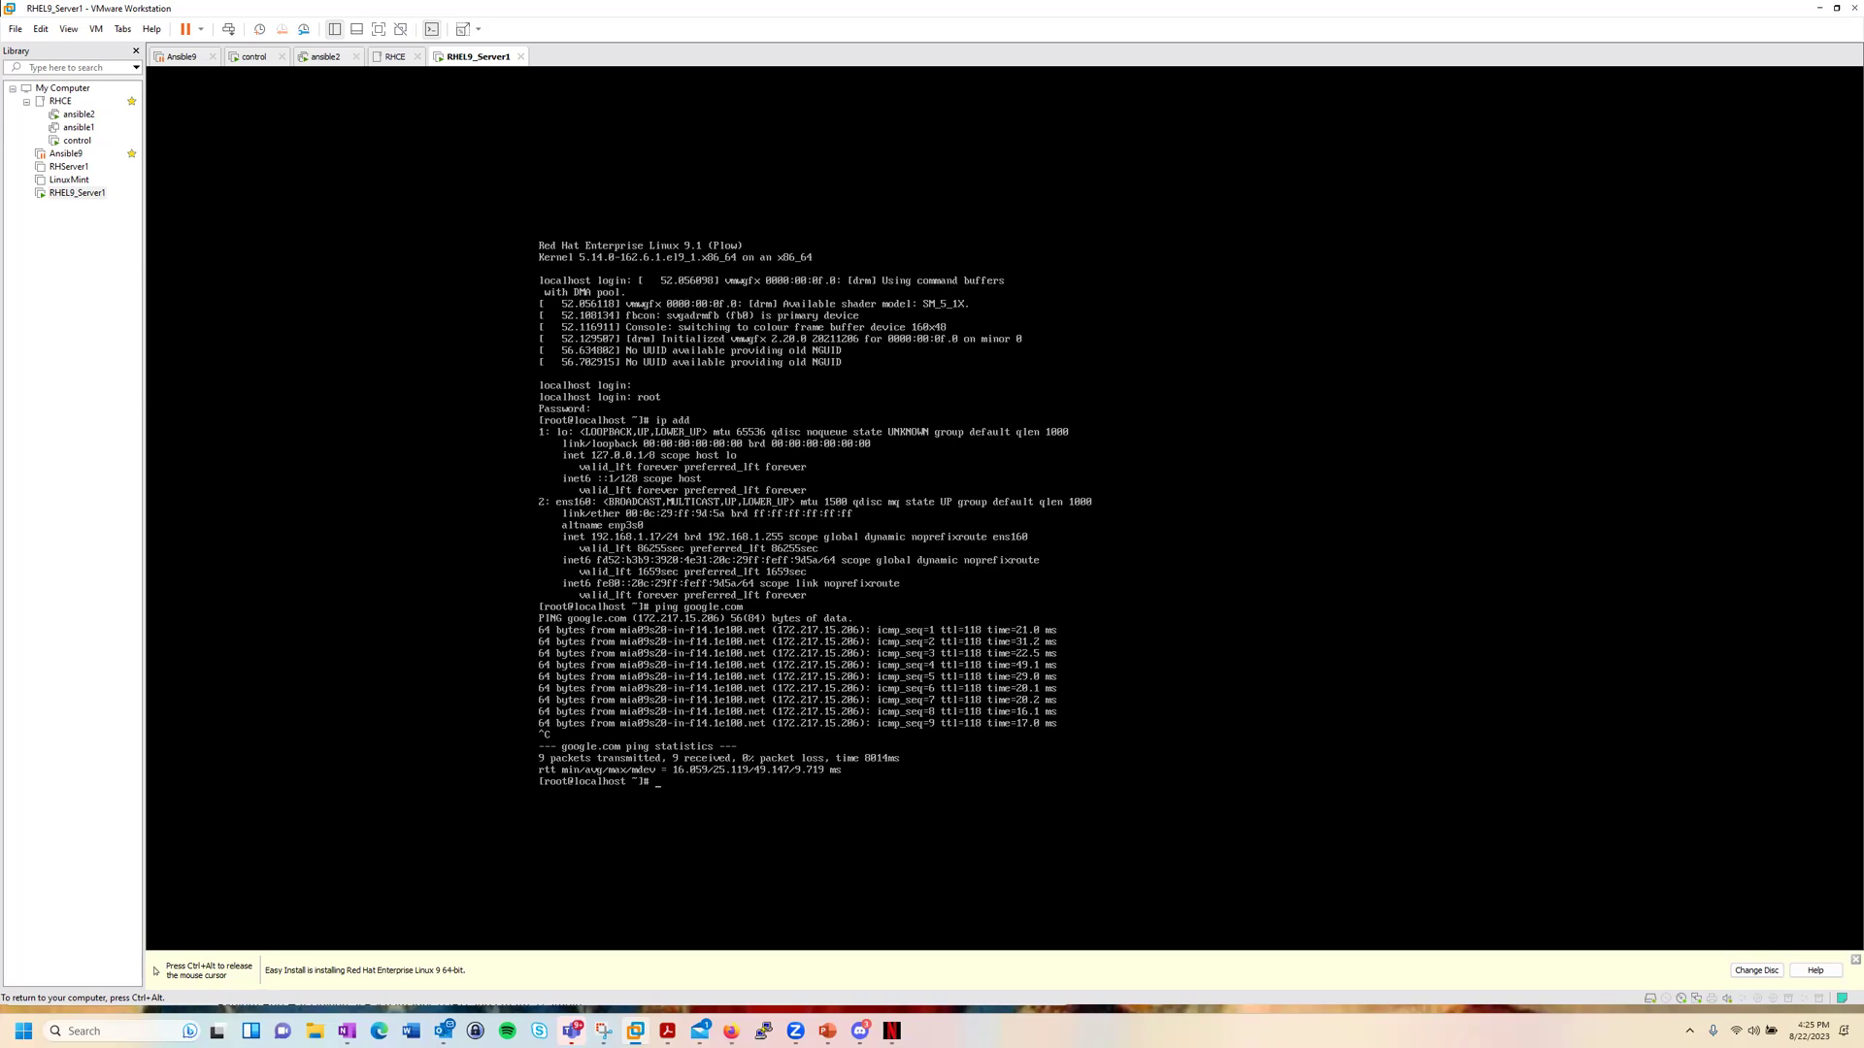
text(nmtui)
key(Return)
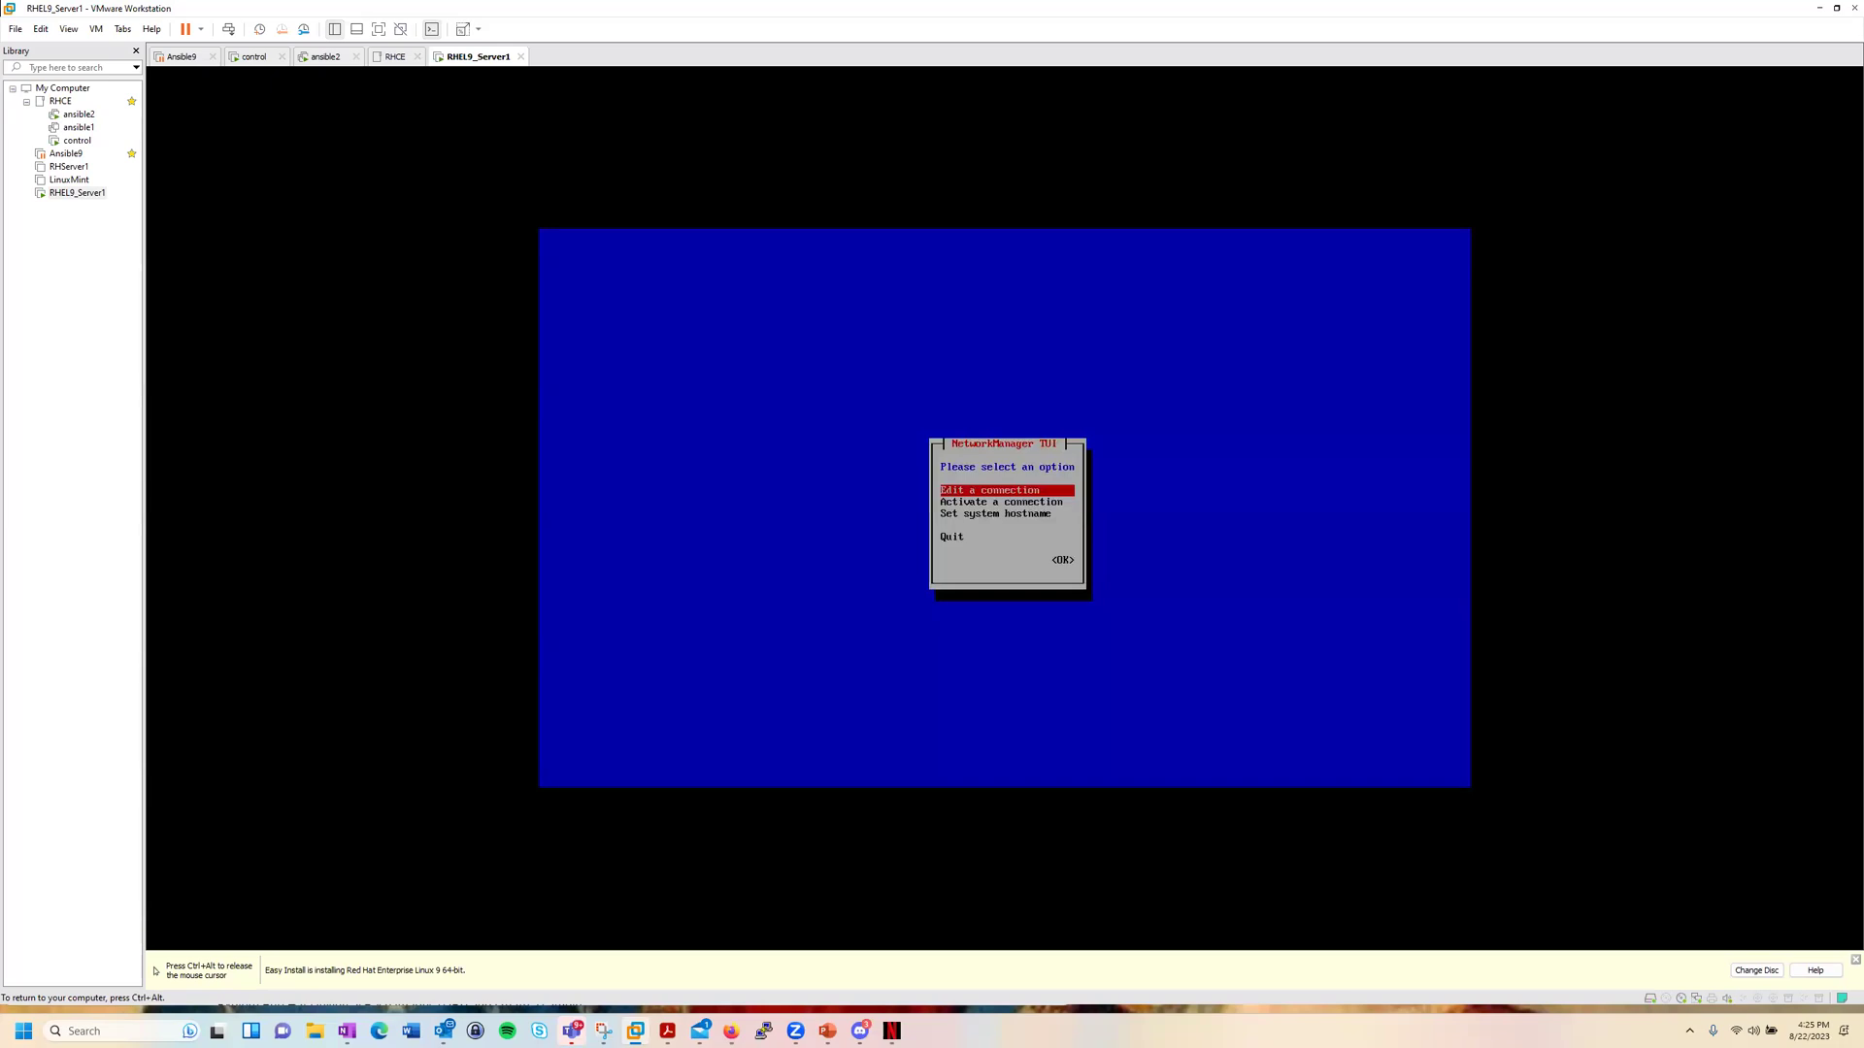
key(Return)
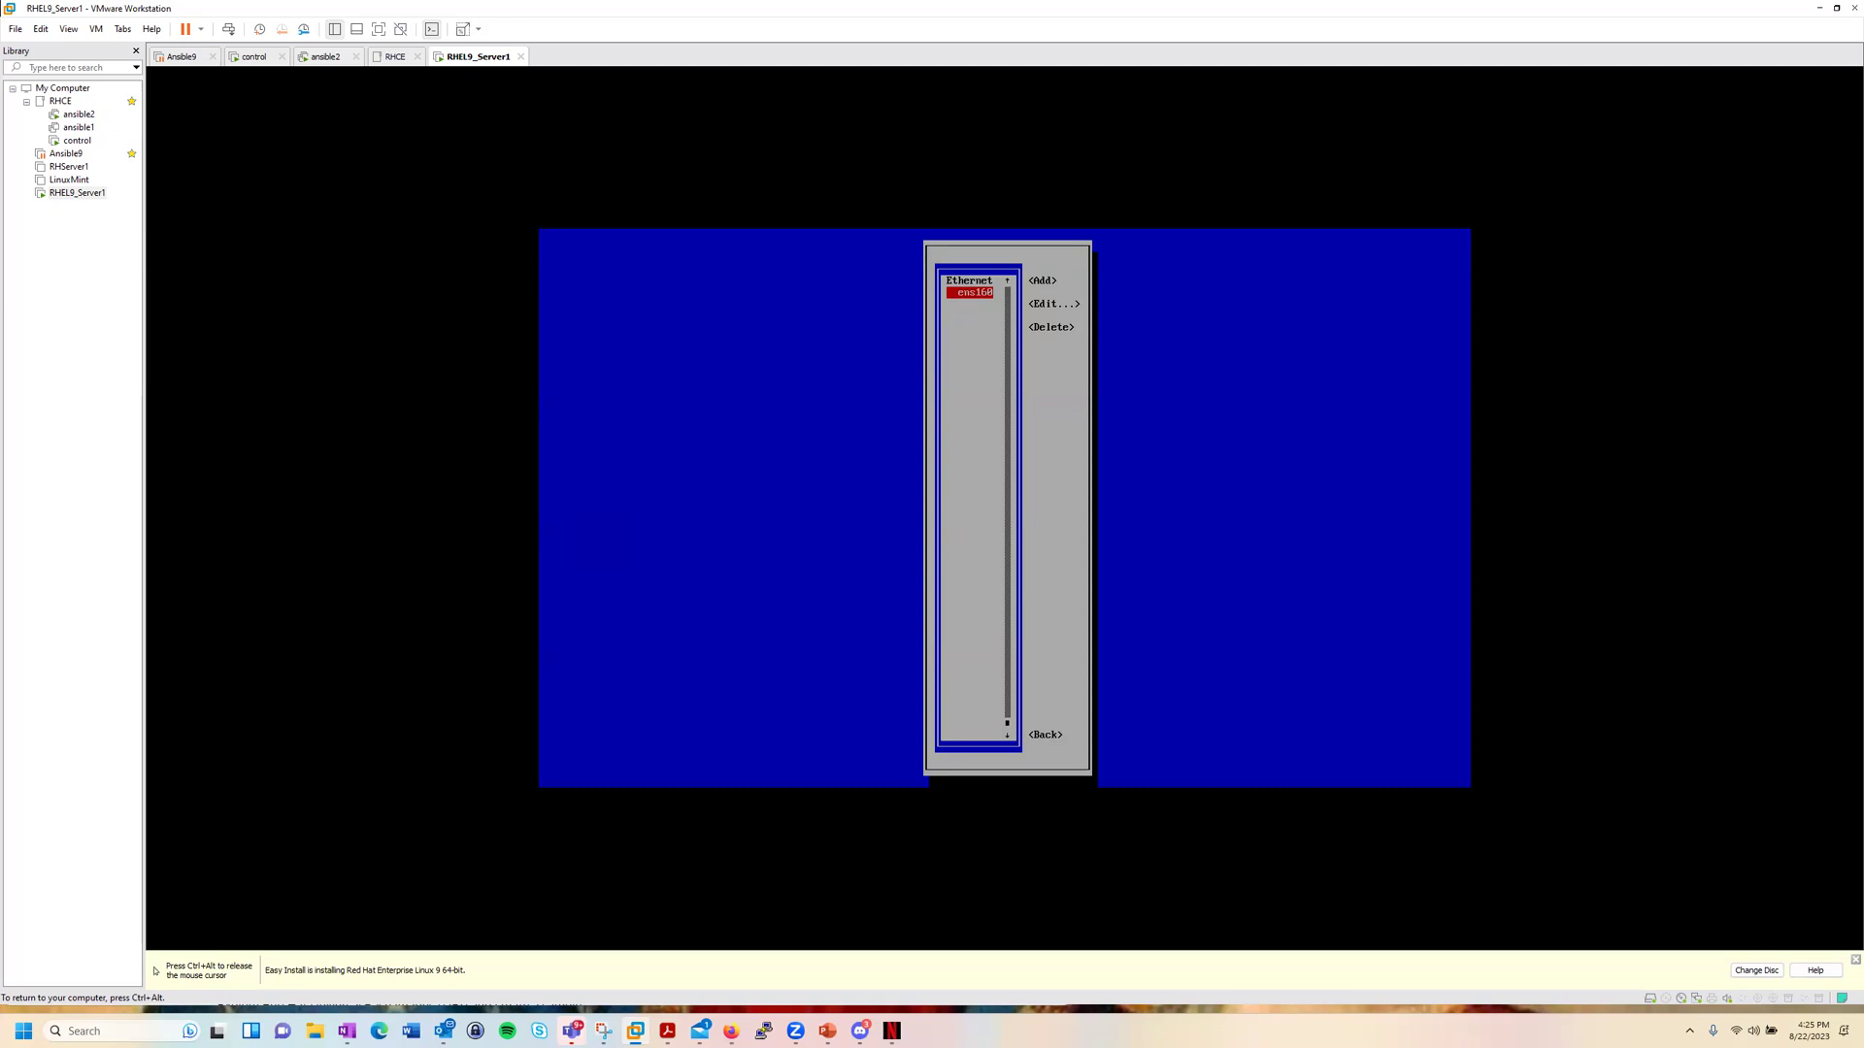
key(Tab)
key(Tab)
key(Tab)
key(Tab)
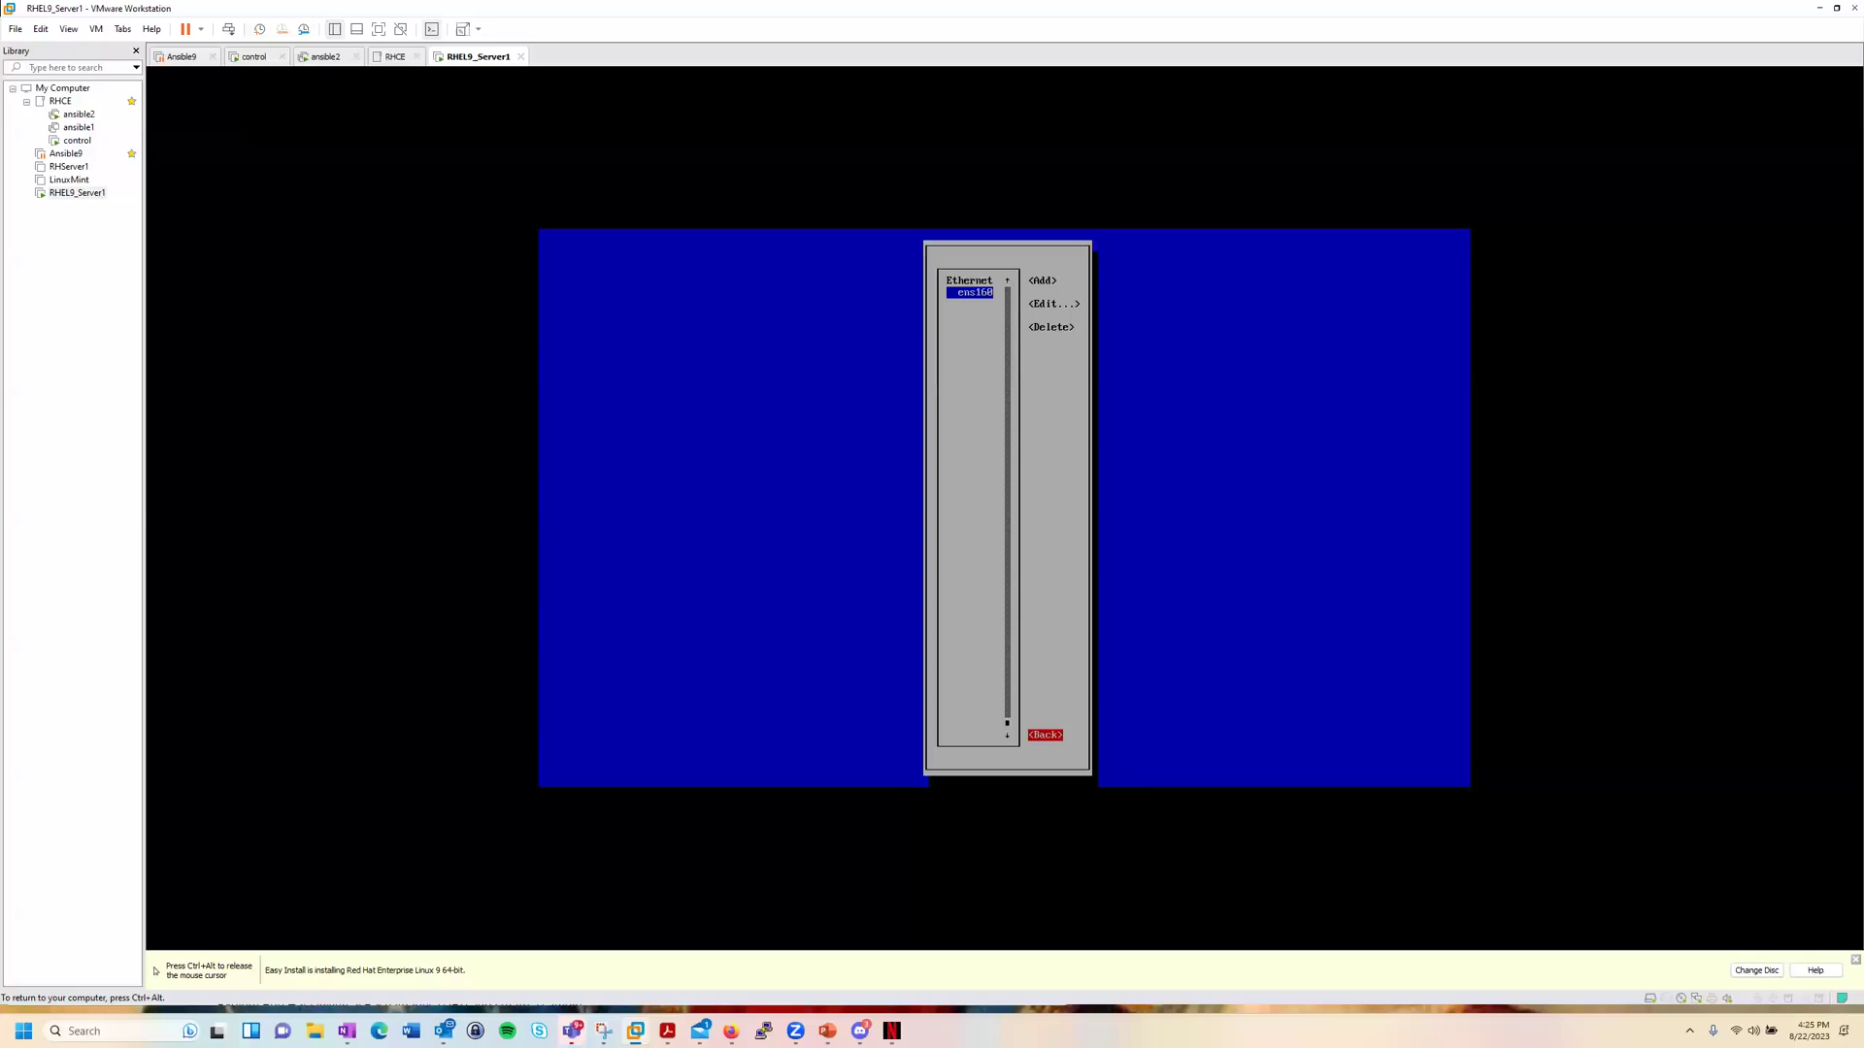
key(Return)
key(ctrl+alt)
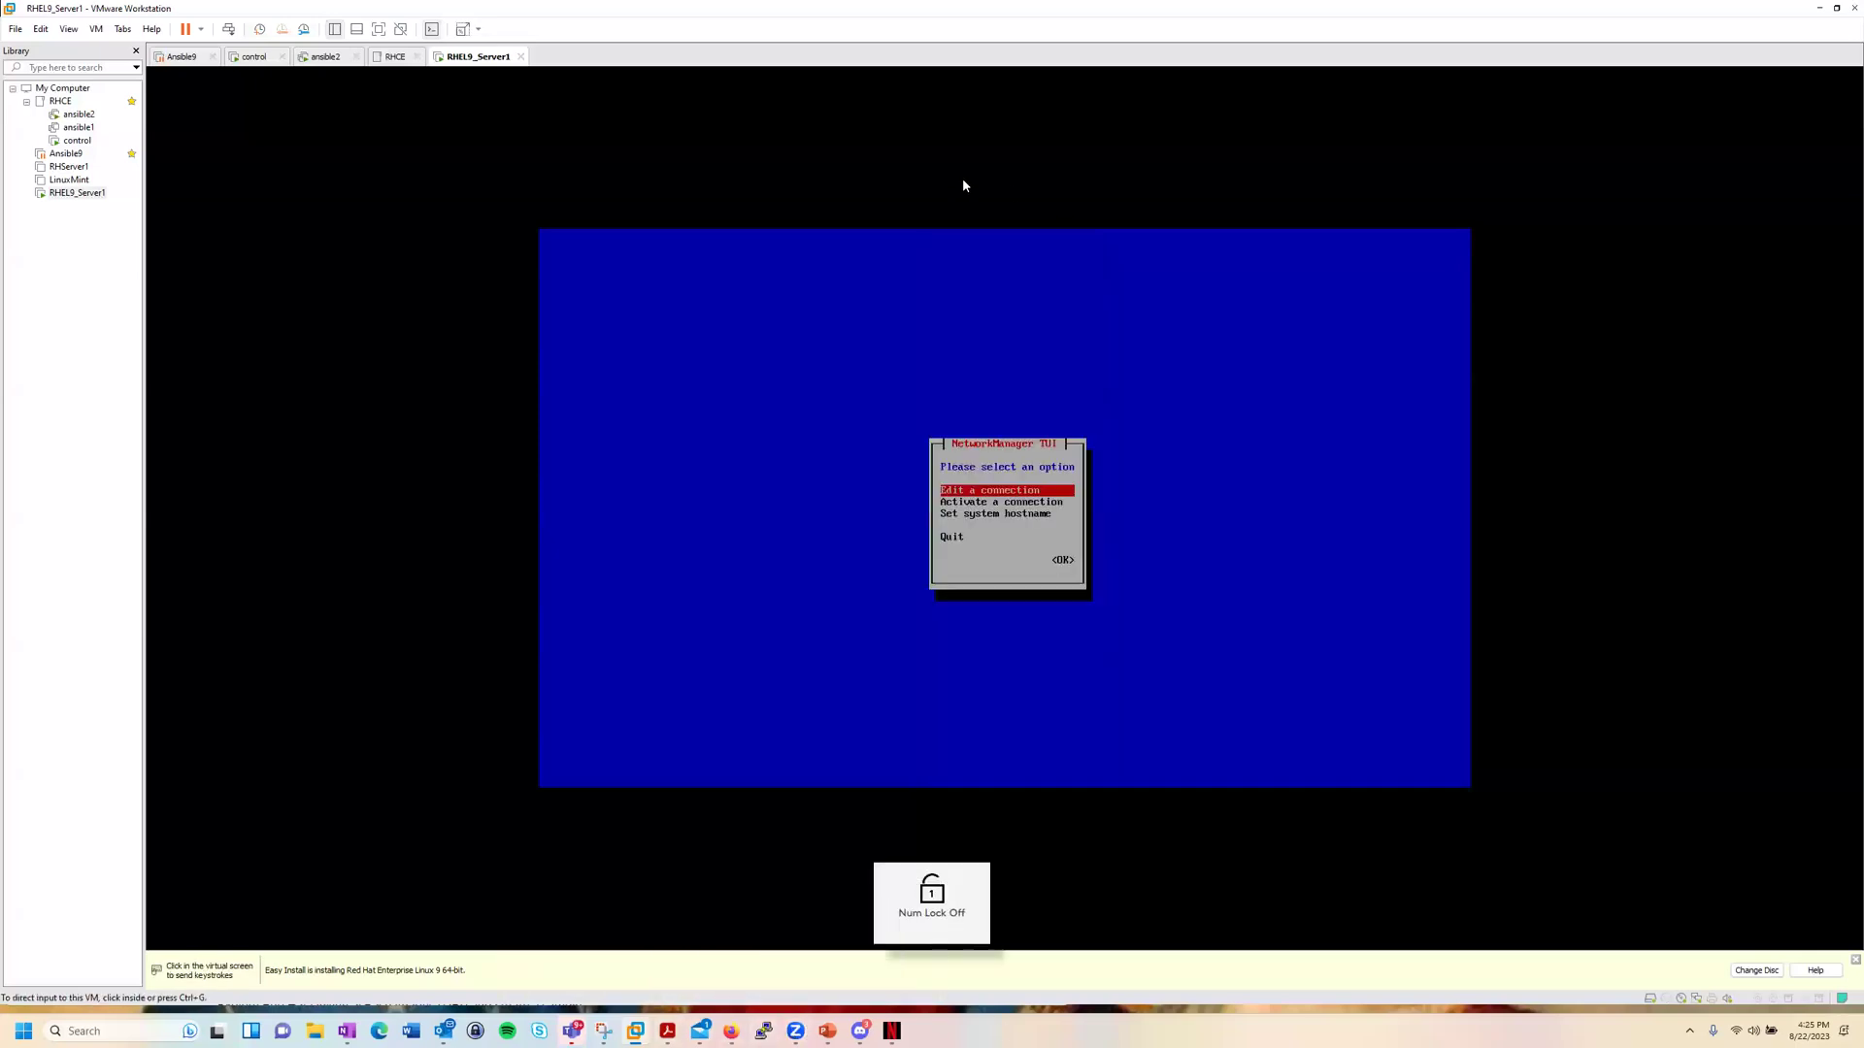
click(857, 188)
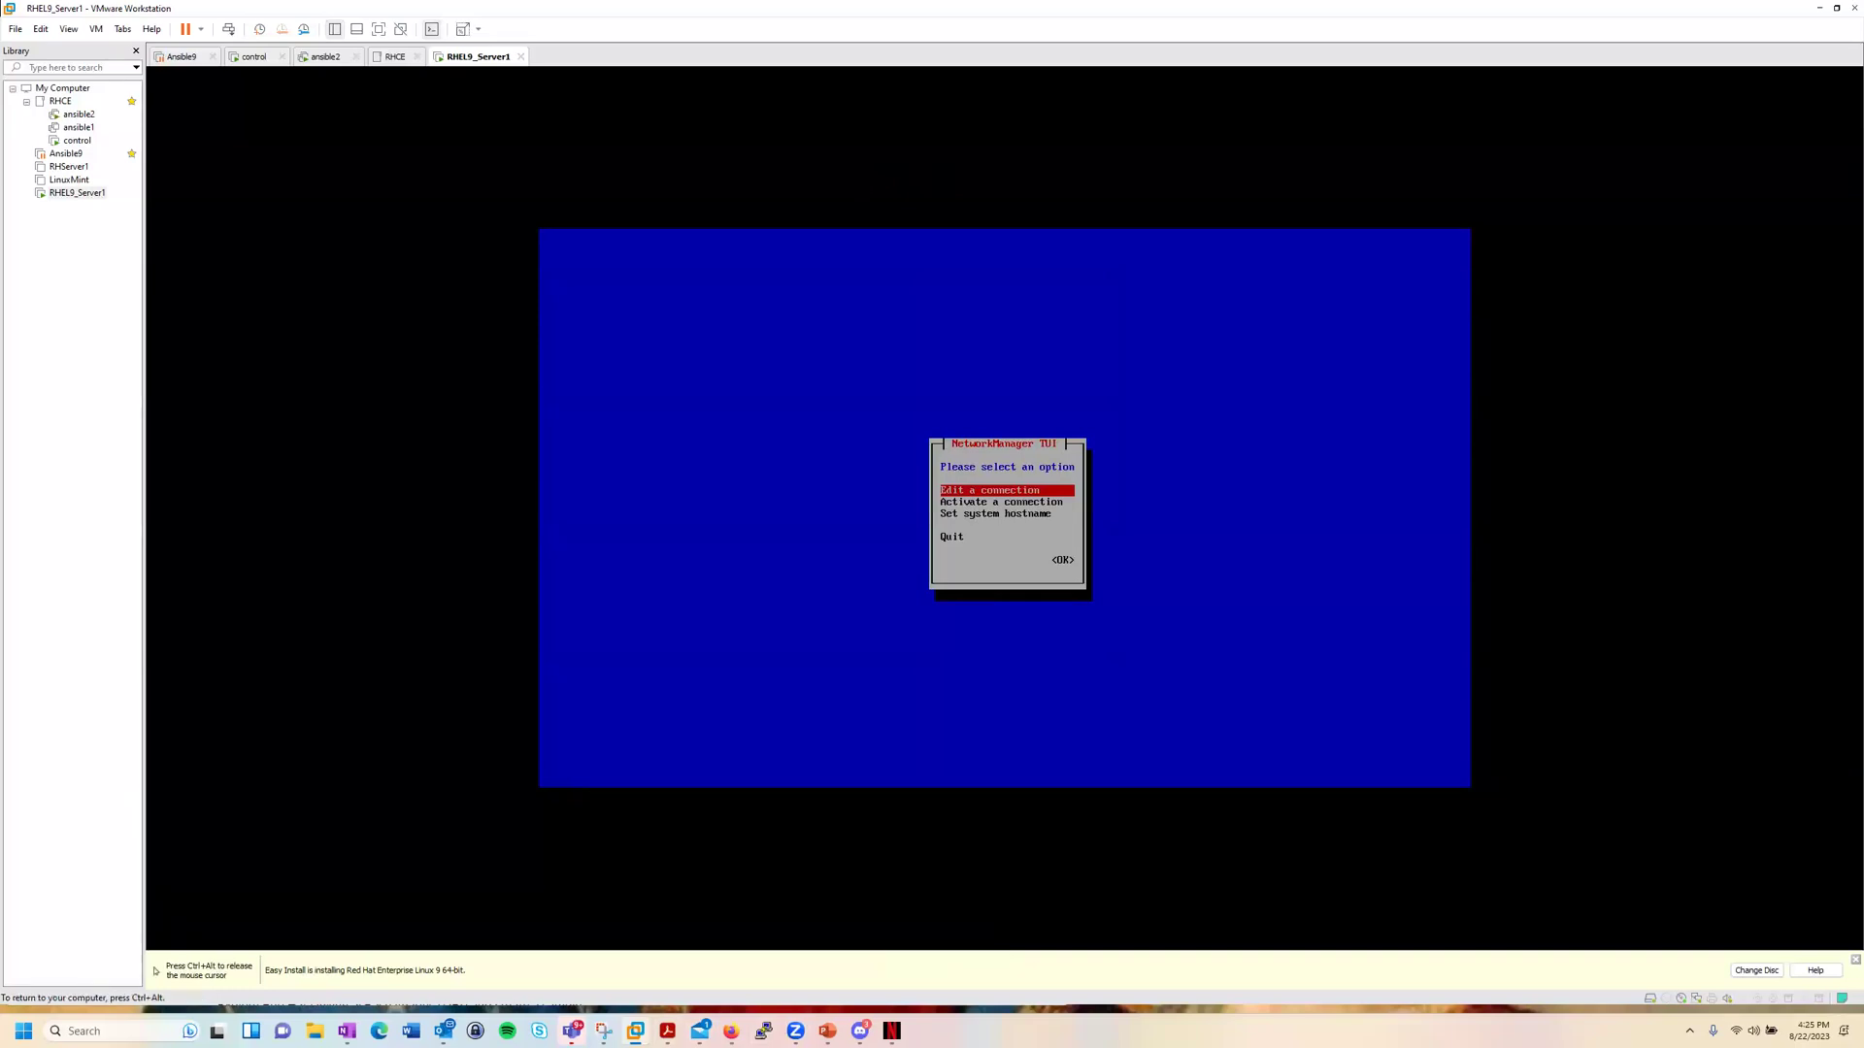
key(ctrl+alt)
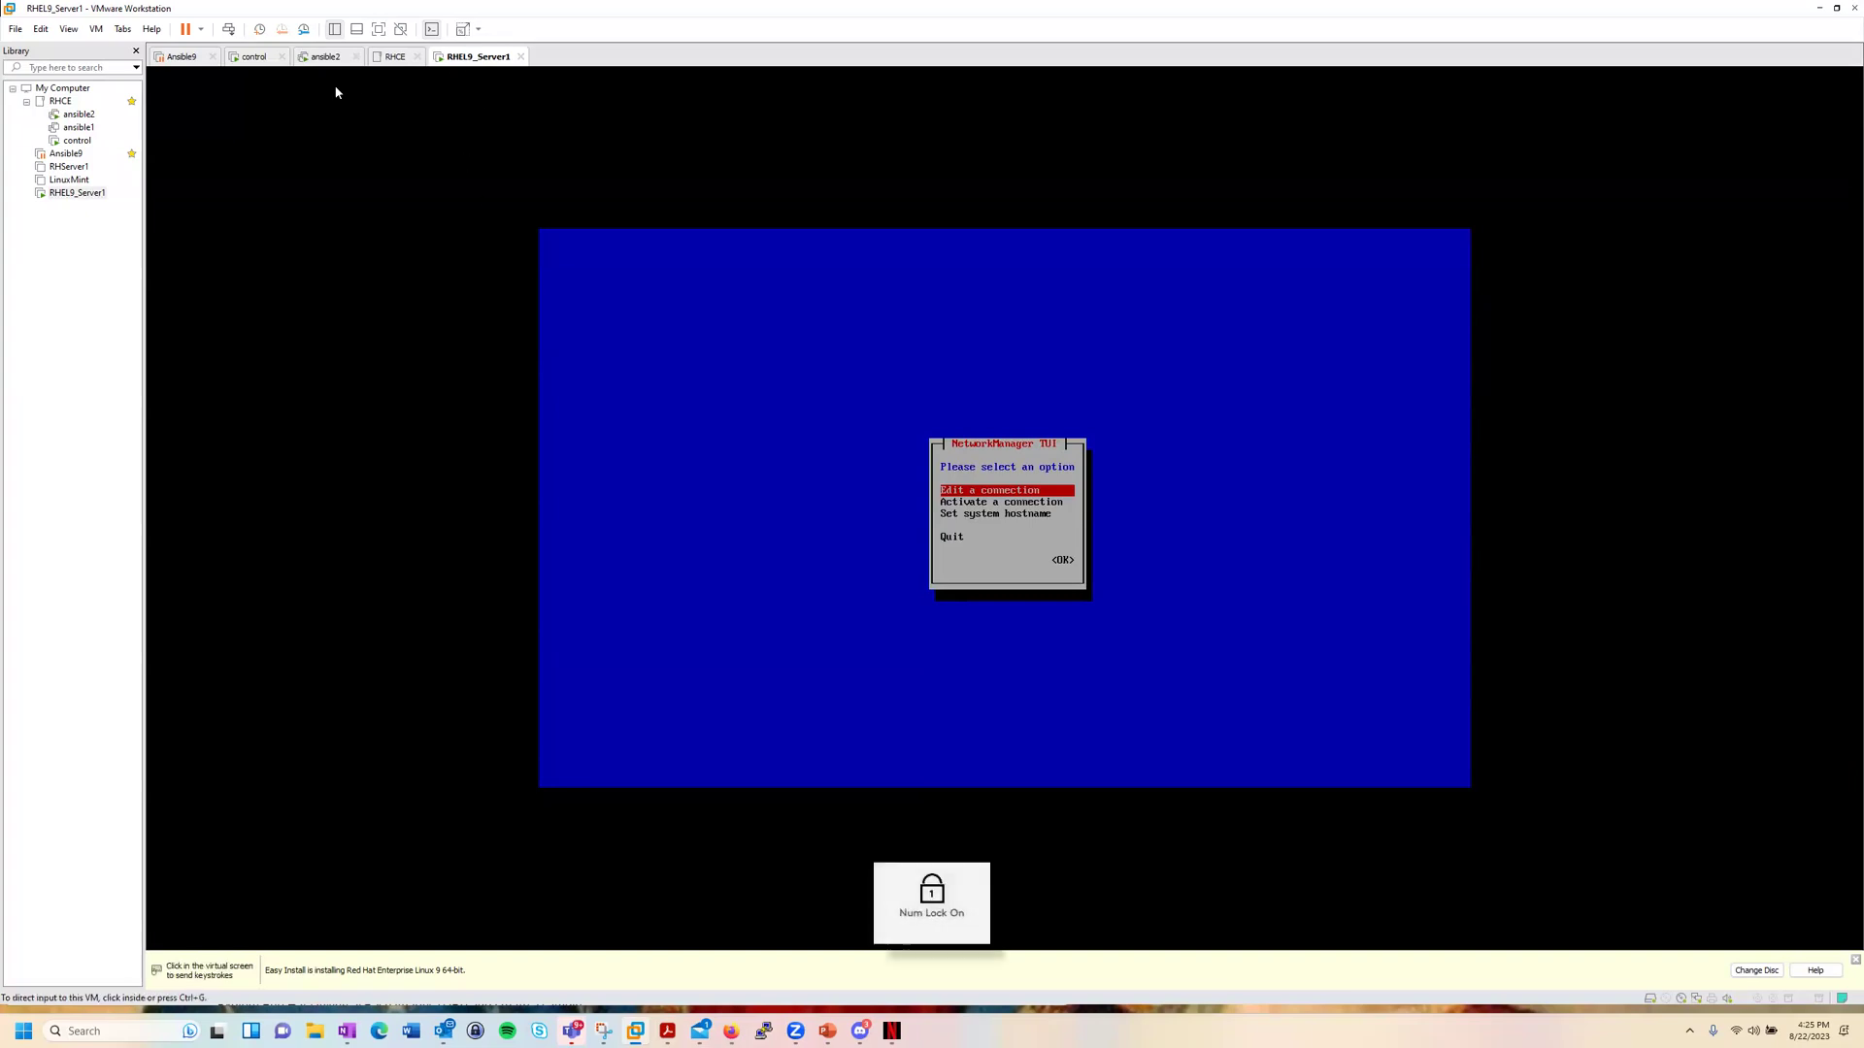
Step: Switch to the control VM and show its GNOME Activities overview with the terminal window
click(258, 60)
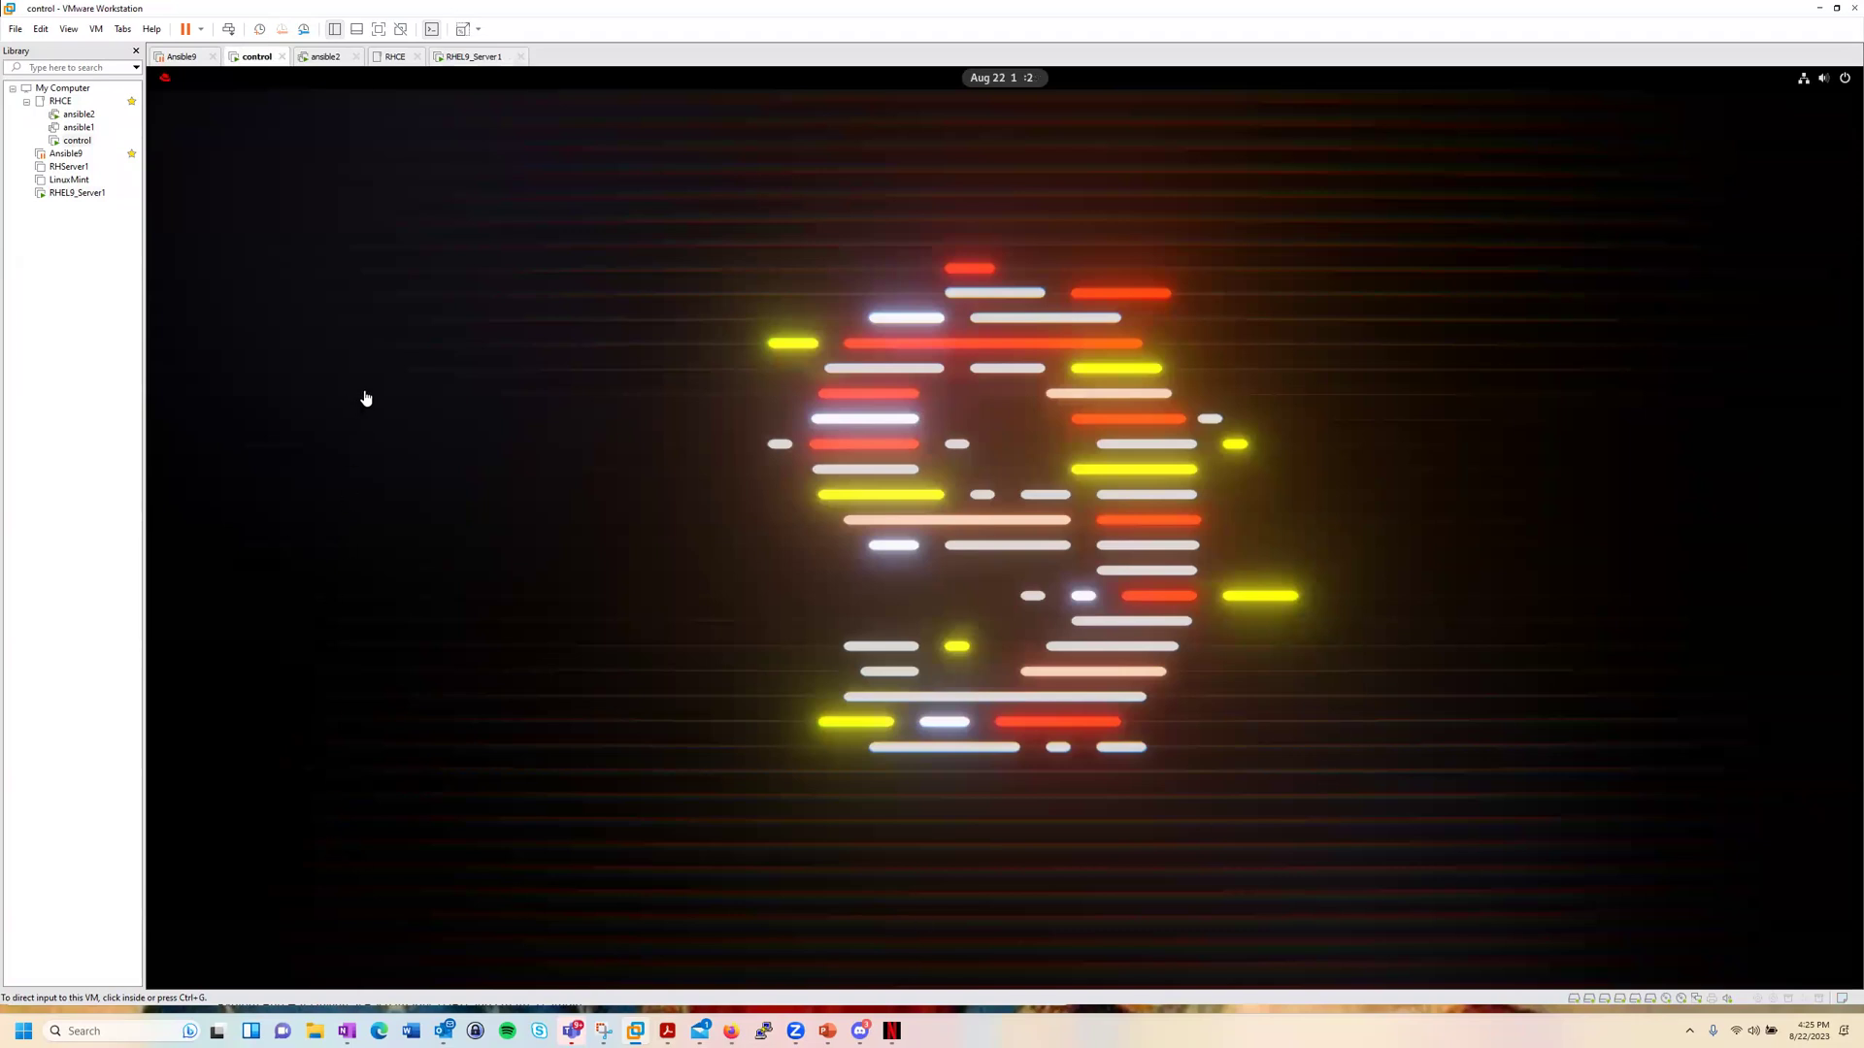
click(169, 80)
click(169, 84)
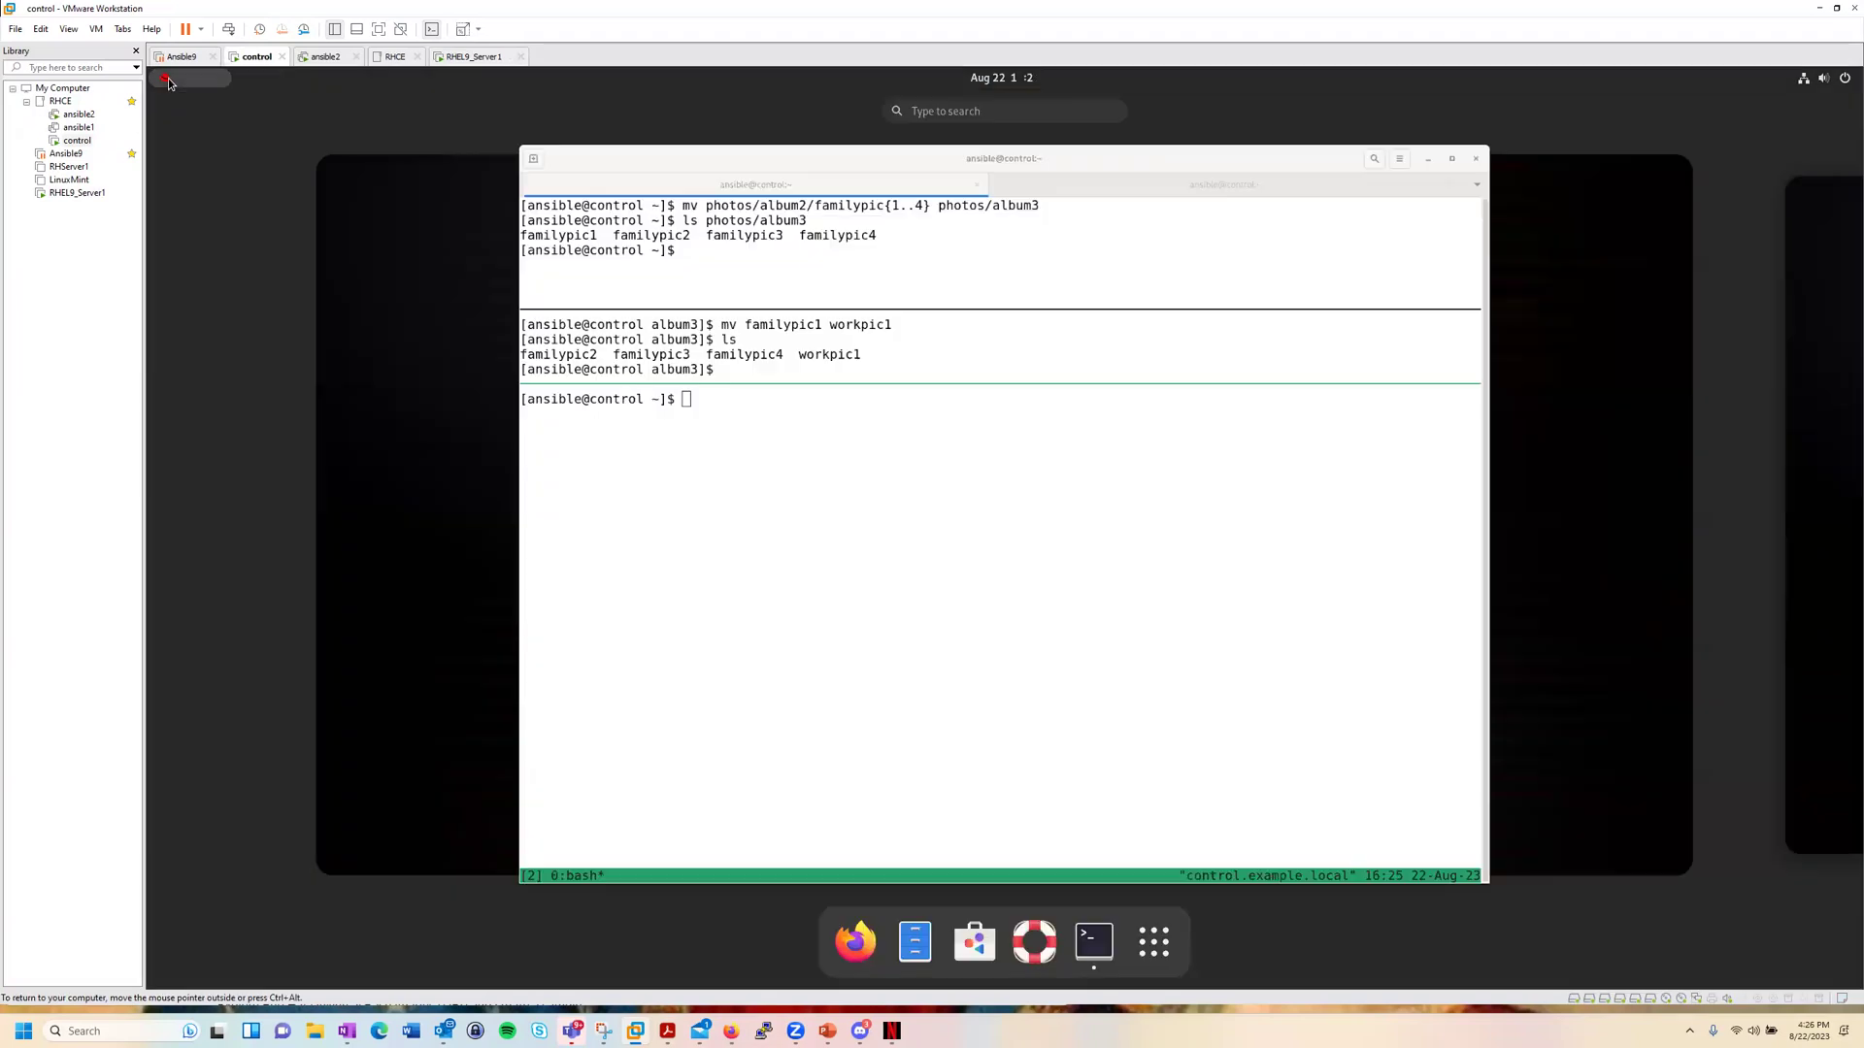
key(ctrl+alt)
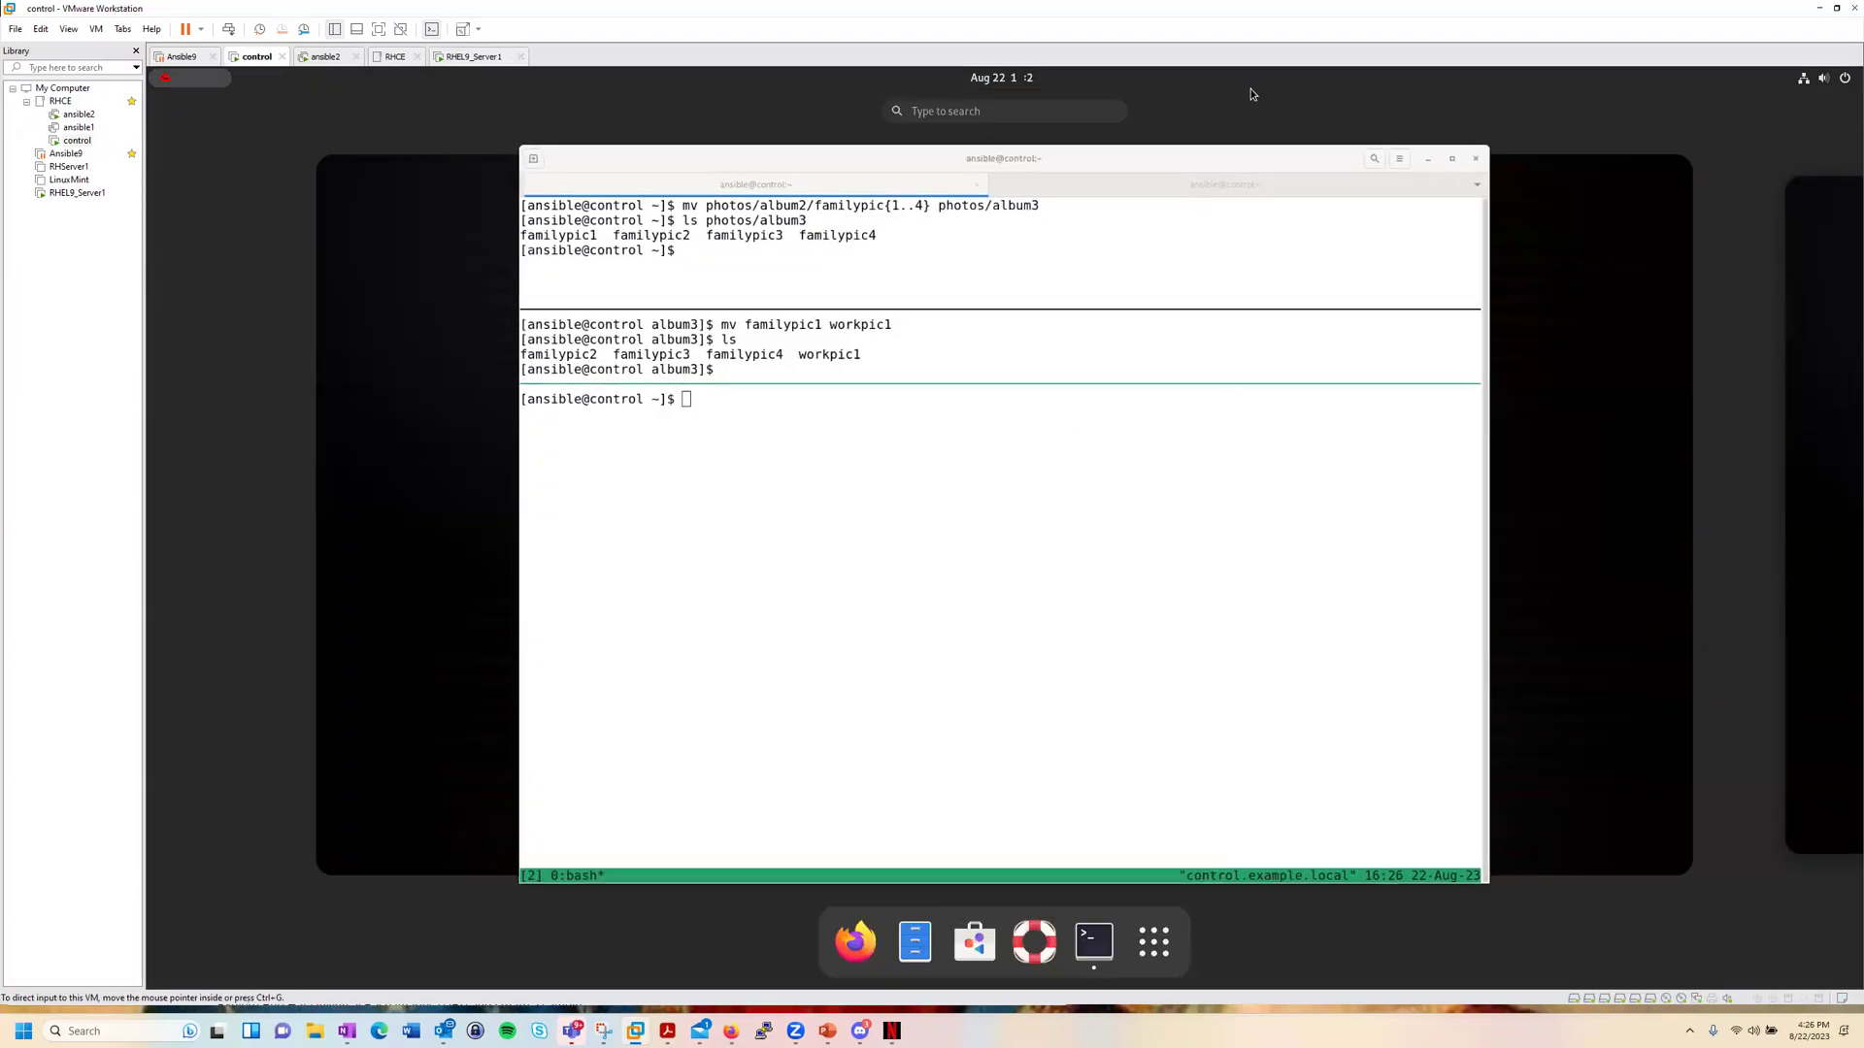